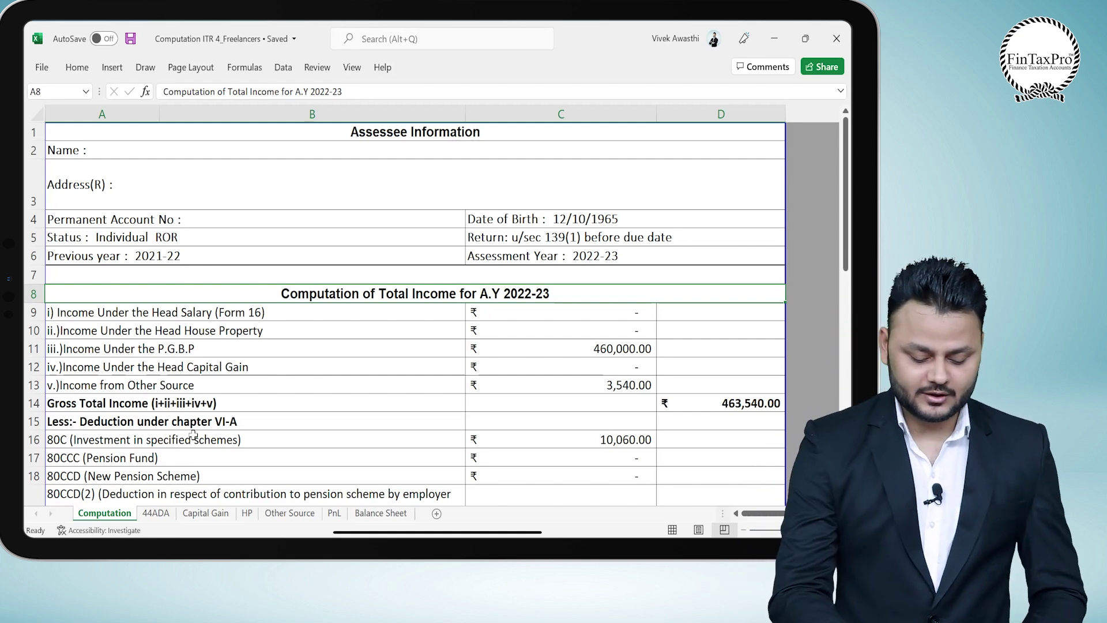
Examine the supporting sheets of the computation workbook, from 44ADA and Capital Gain through Other Source to Balance Sheet.
key("ctrl+Page_Down")
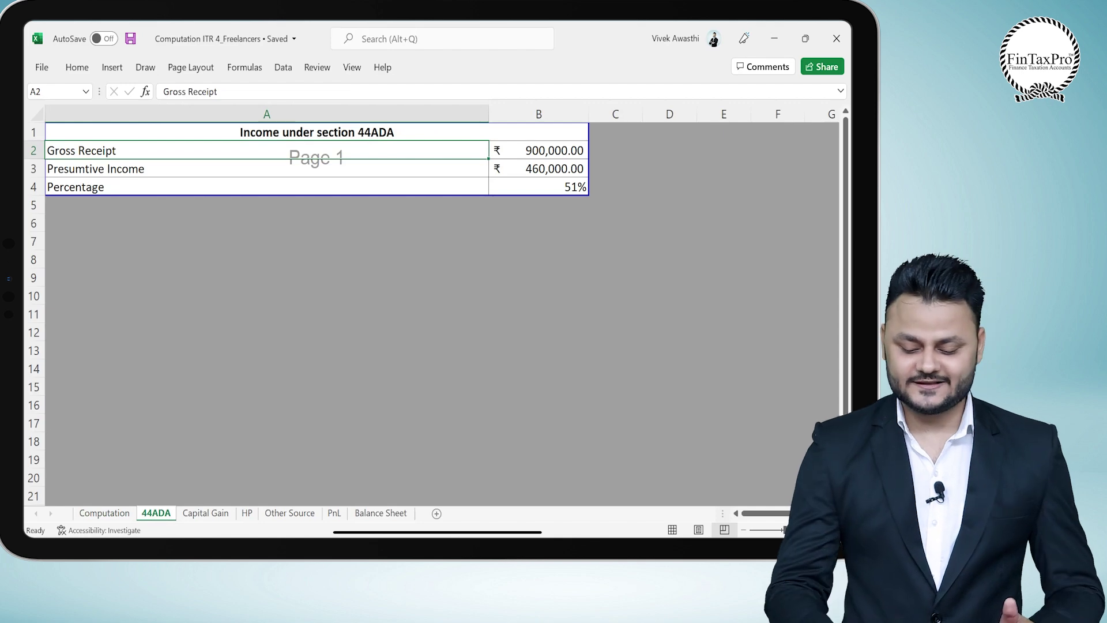
scroll(433, 306, "up", 2)
scroll(432, 306, "down", 2)
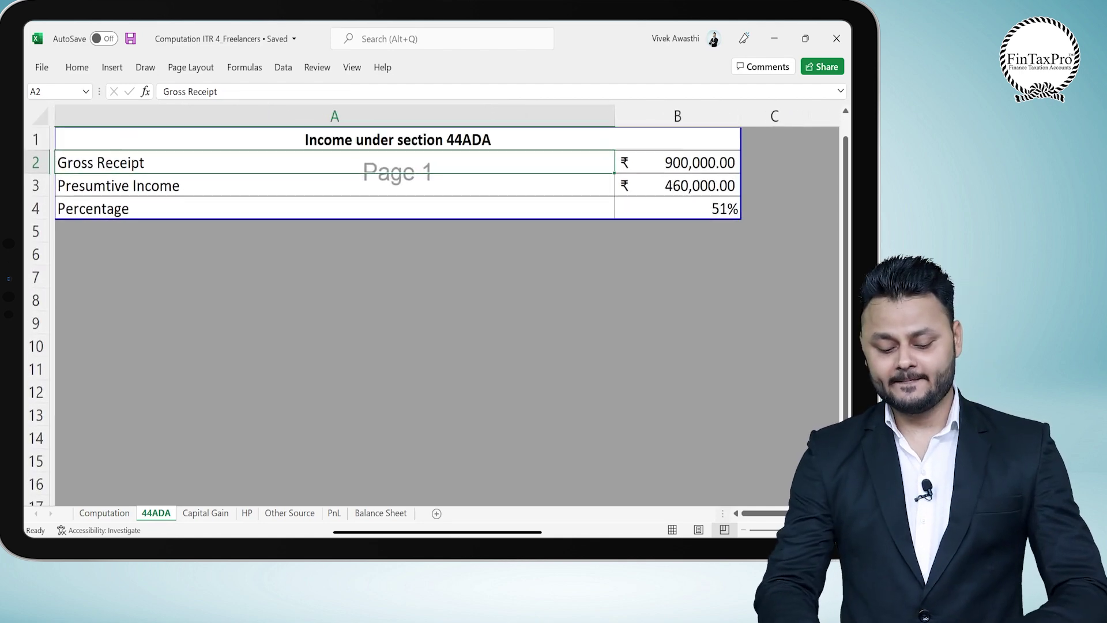
scroll(432, 306, "up", 1)
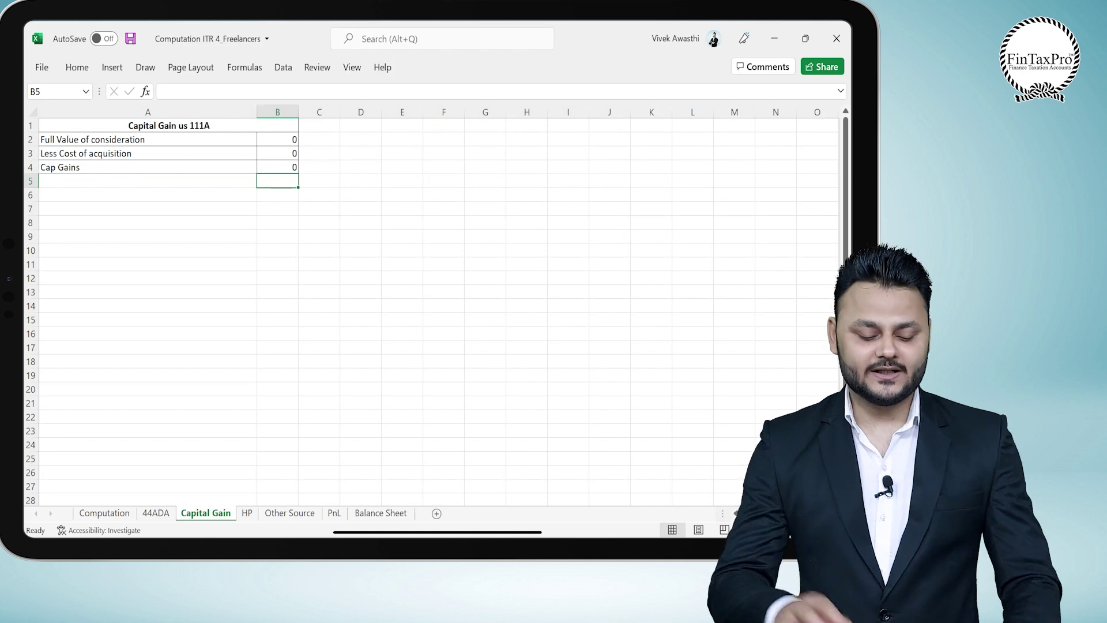
scroll(433, 306, "up", 3)
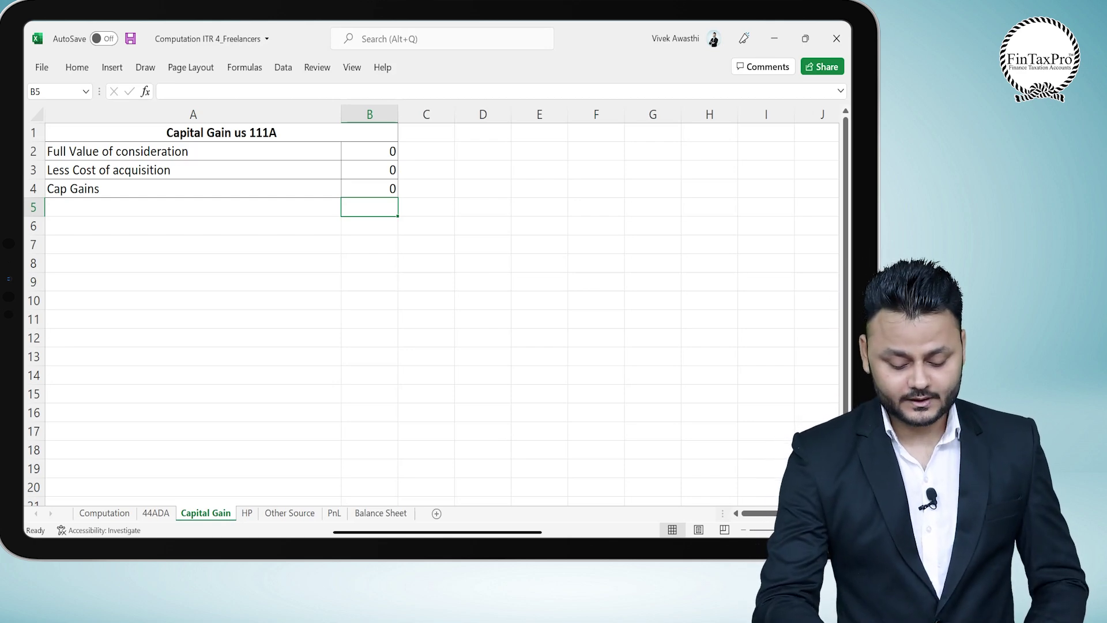
key("ctrl+Page_Down")
key("ctrl+Page_Down")
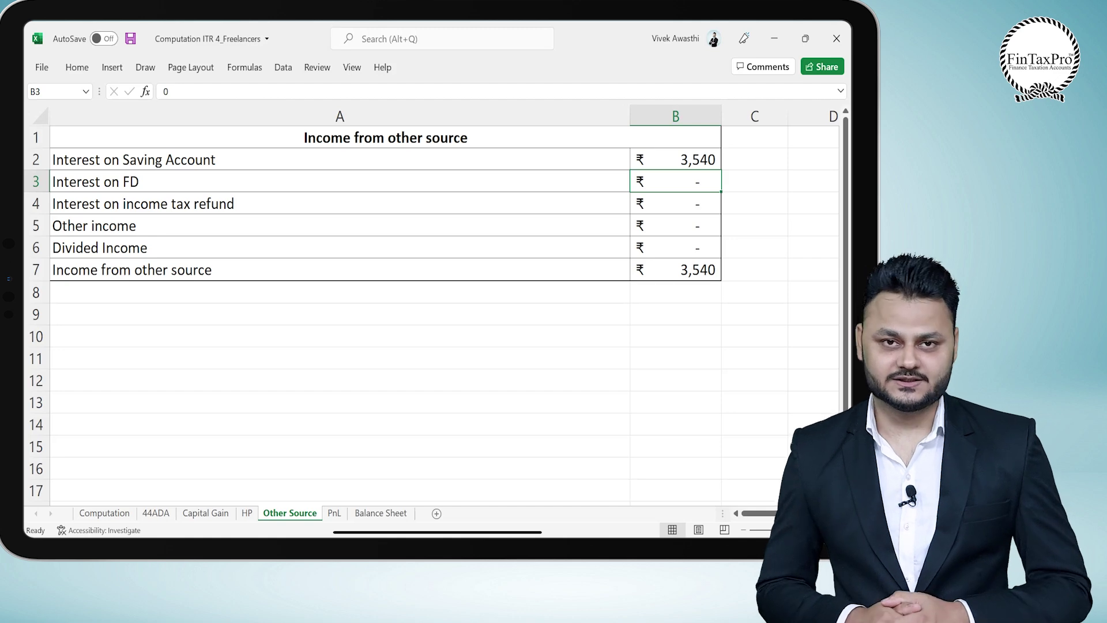
key("ctrl+Page_Down")
key("ctrl+Page_Down")
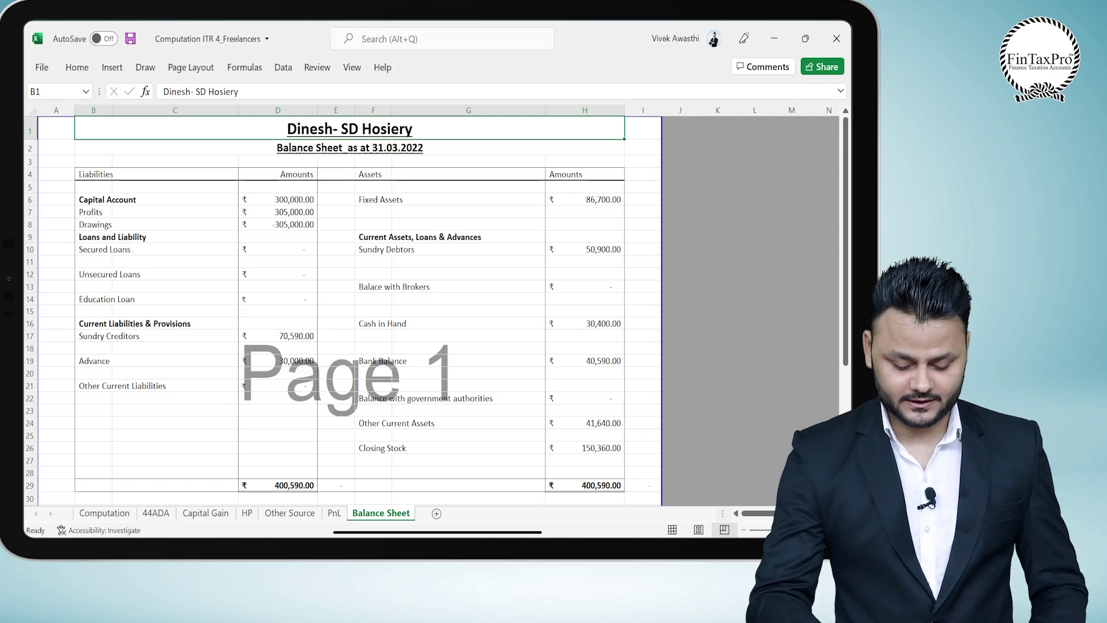
Return from the Balance Sheet to the Computation sheet with the total income for A.Y. 2022-23.
key("ctrl+Page_Up")
key("ctrl+Page_Up")
key("ctrl+Page_Up")
key("ctrl+Page_Up")
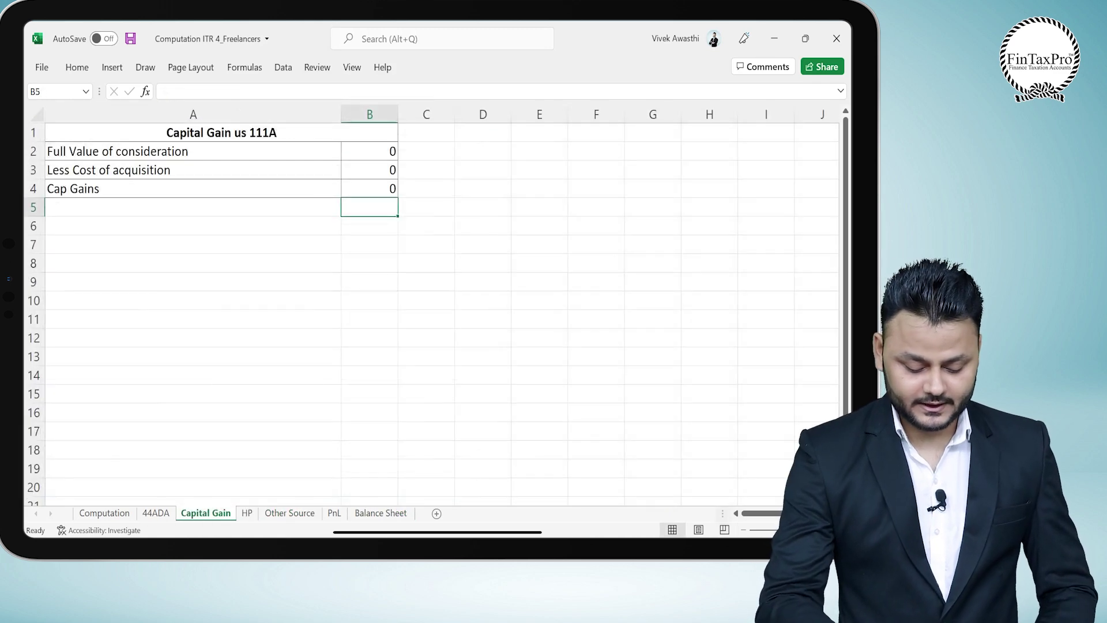
key("ctrl+Page_Up")
key("ctrl+Page_Up")
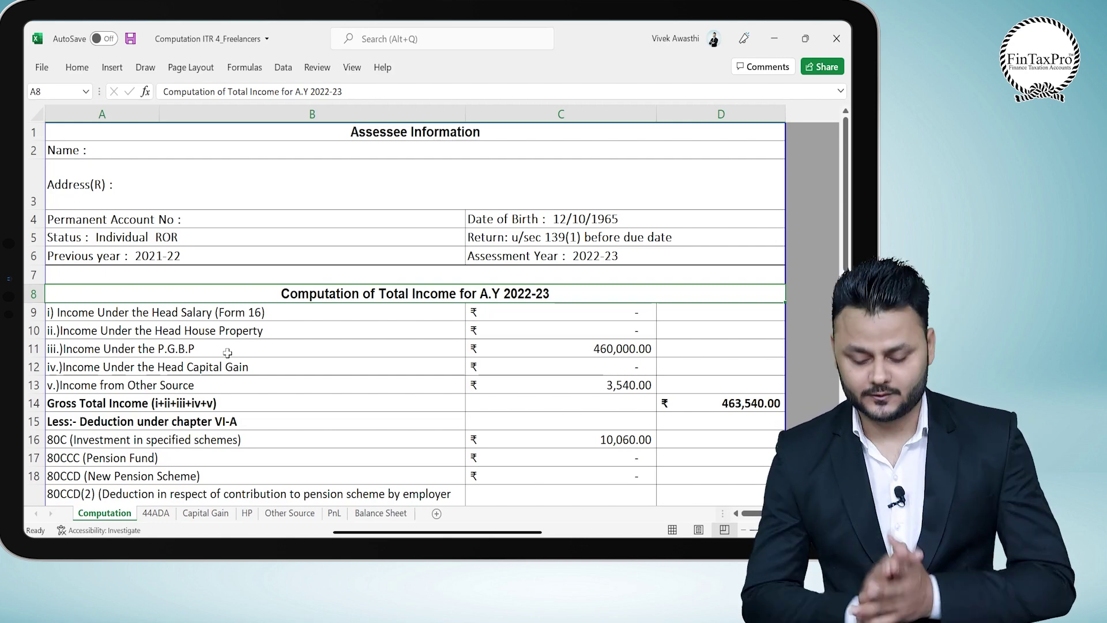
Switch to the Income Tax e-Filing portal in the browser and start filing the return for Assessment Year 2022-23.
key("alt+Tab")
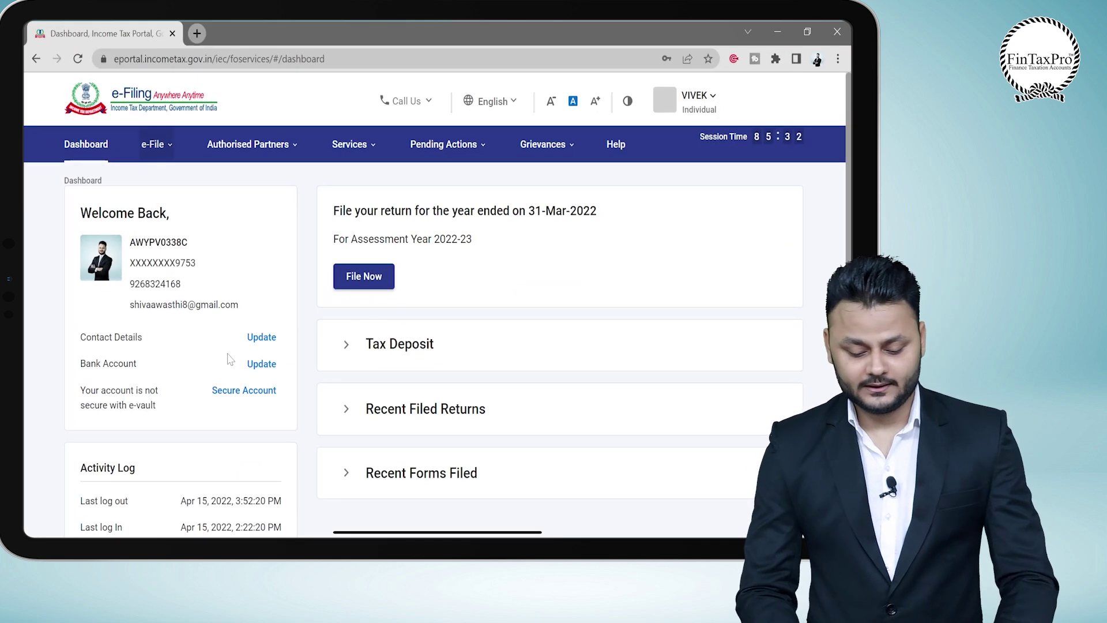
left_click(248, 144)
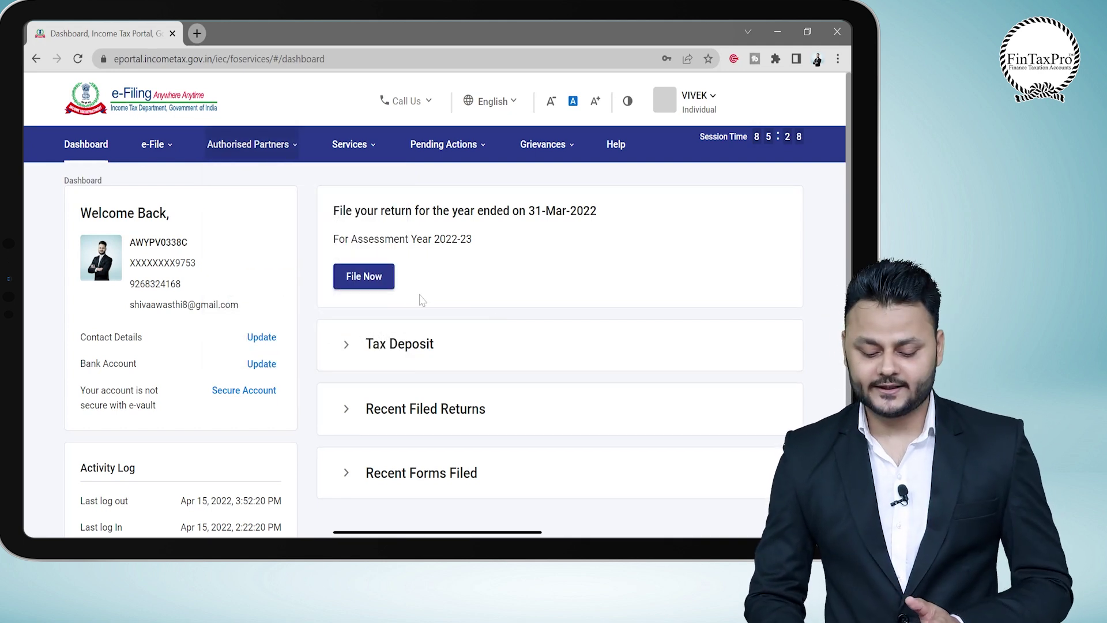
left_click(371, 275)
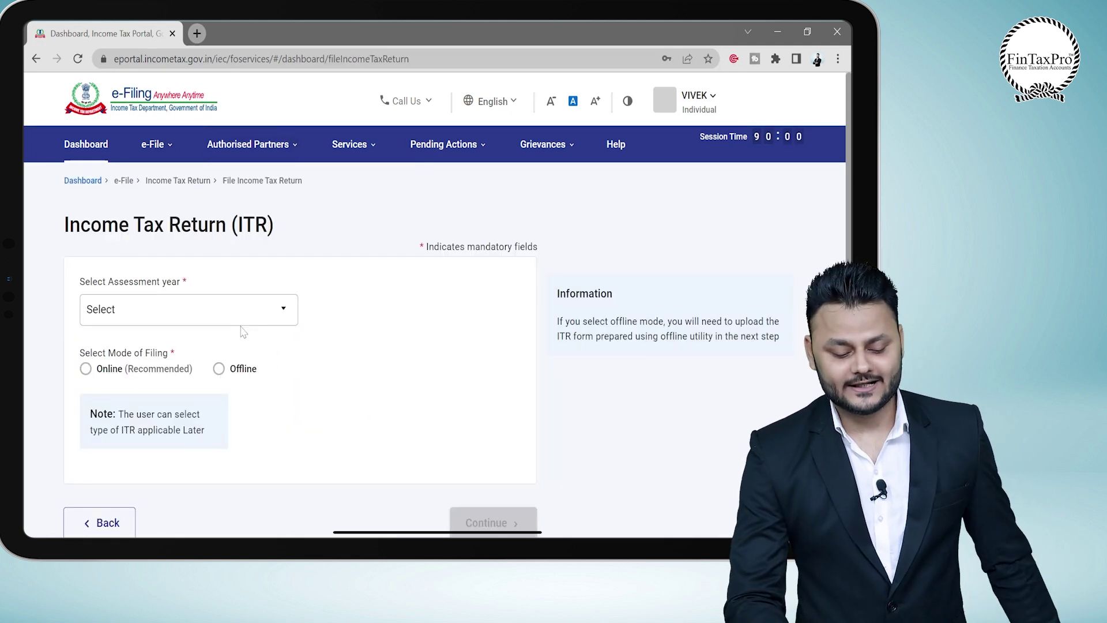
Set the assessment year to 2022-23 (Current A.Y.) and the mode of filing to Online, and continue.
left_click(257, 316)
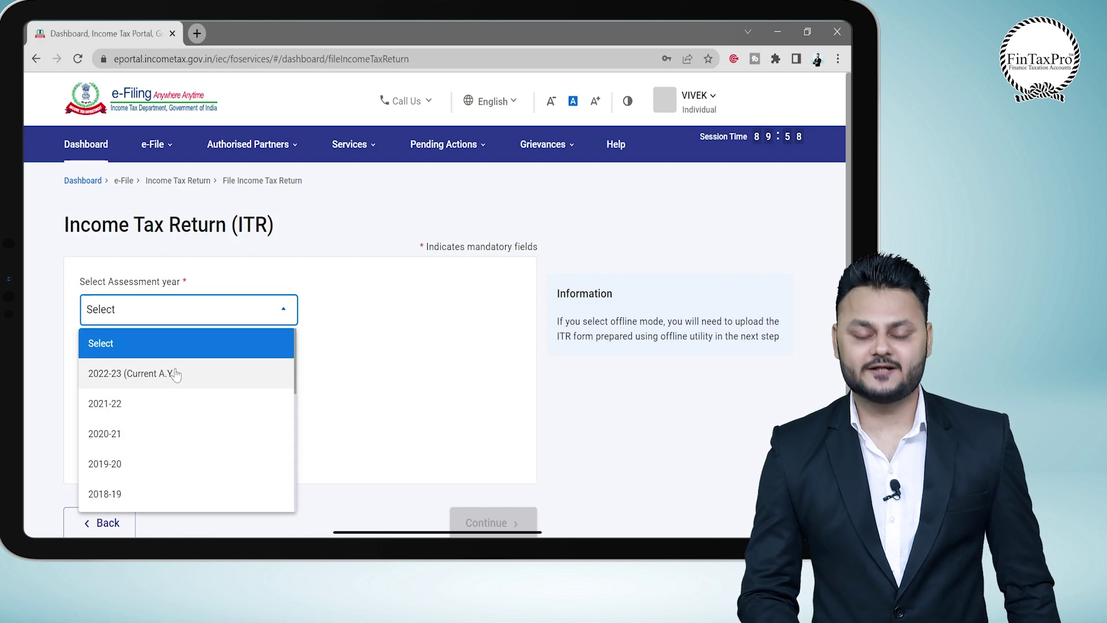
left_click(175, 374)
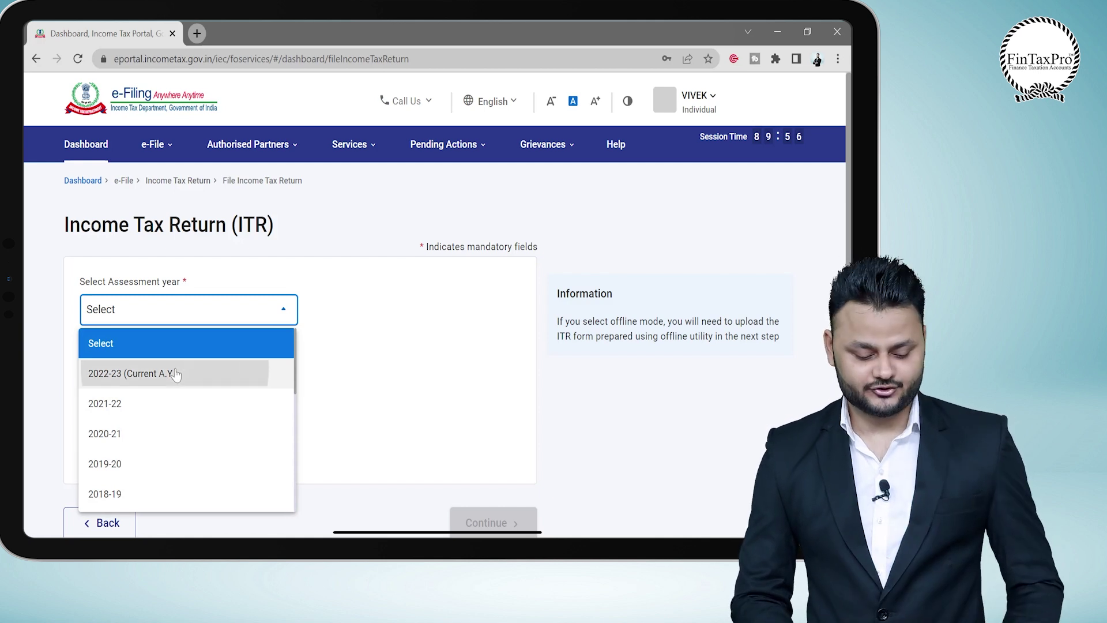
left_click(86, 370)
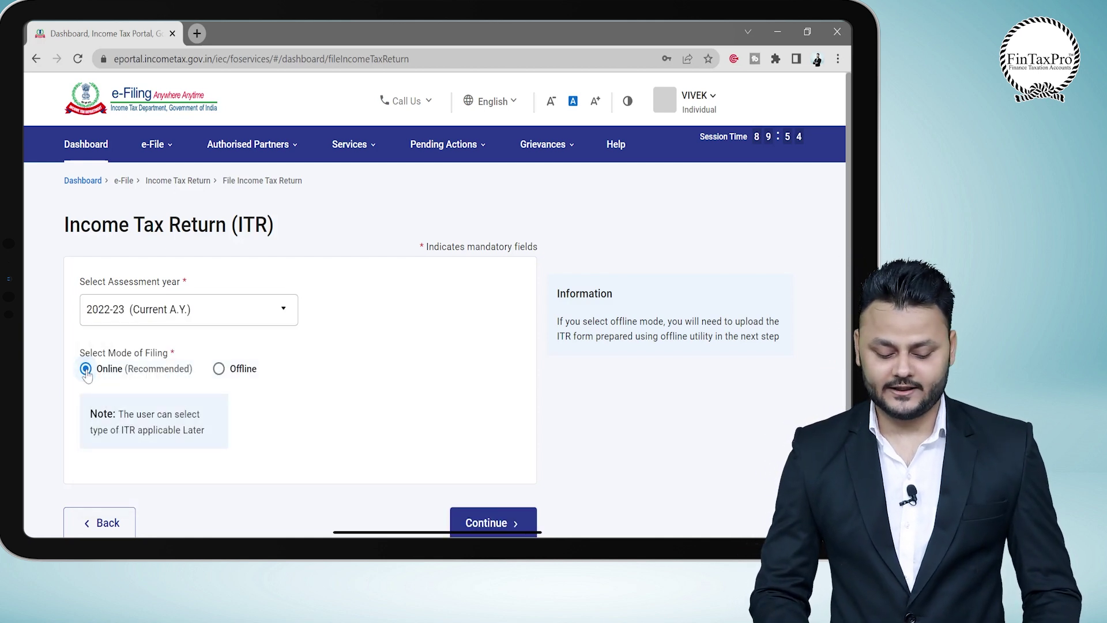
scroll(364, 435, "down", 2)
left_click(470, 416)
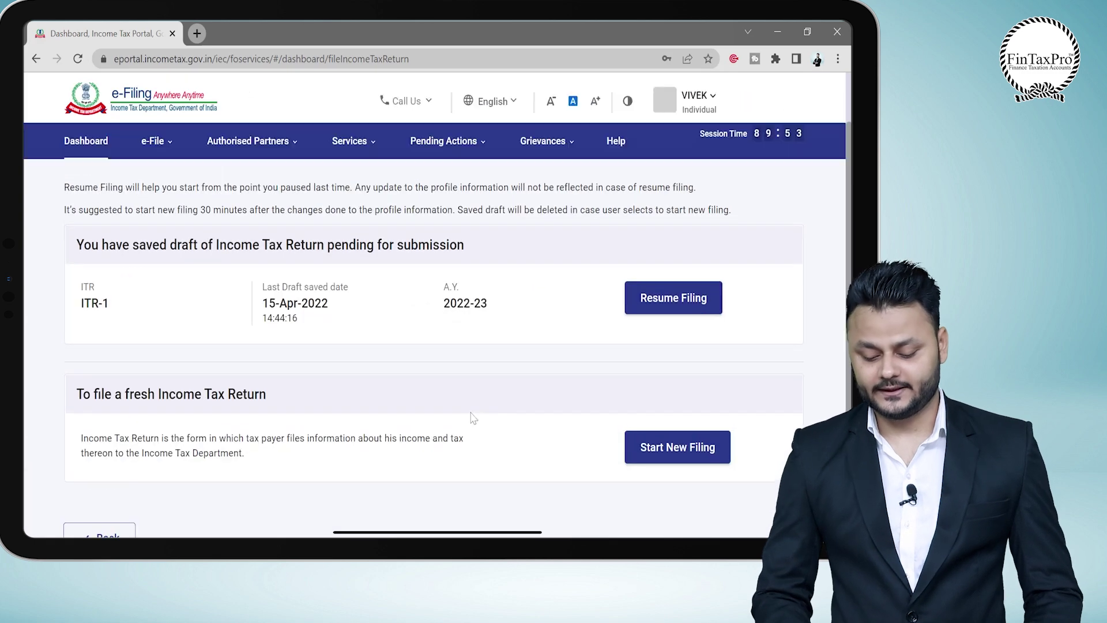
Start a new filing instead of resuming the saved ITR-1 draft, and continue with the Individual status.
scroll(469, 421, "down", 3)
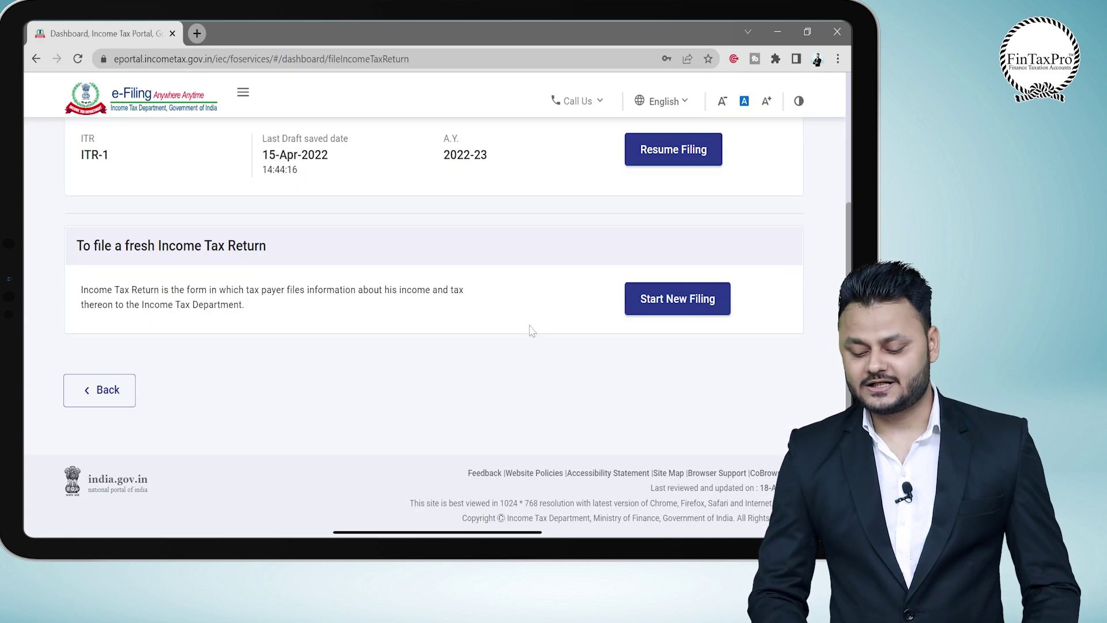
left_click(671, 297)
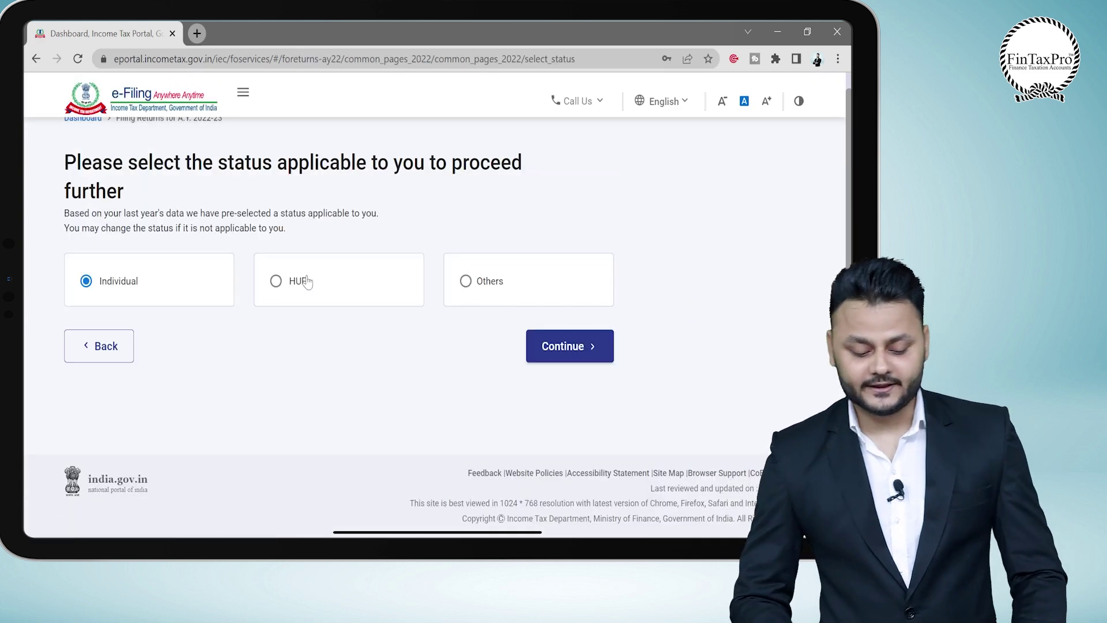
left_click(547, 347)
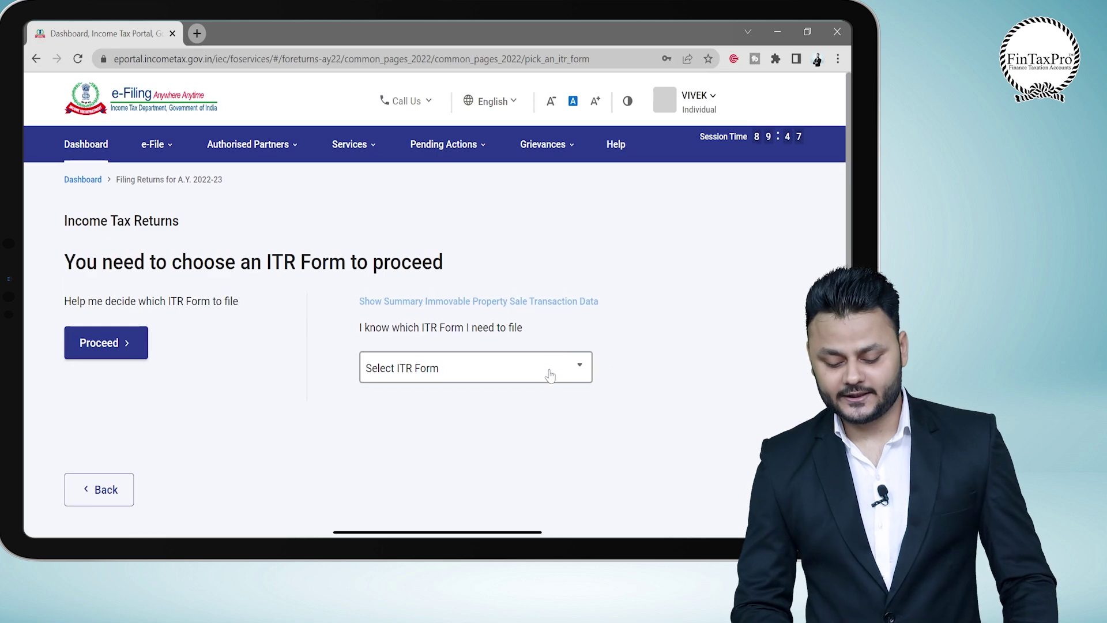
Choose ITR - 4 as the return form, proceed with it and get the return started.
left_click(549, 372)
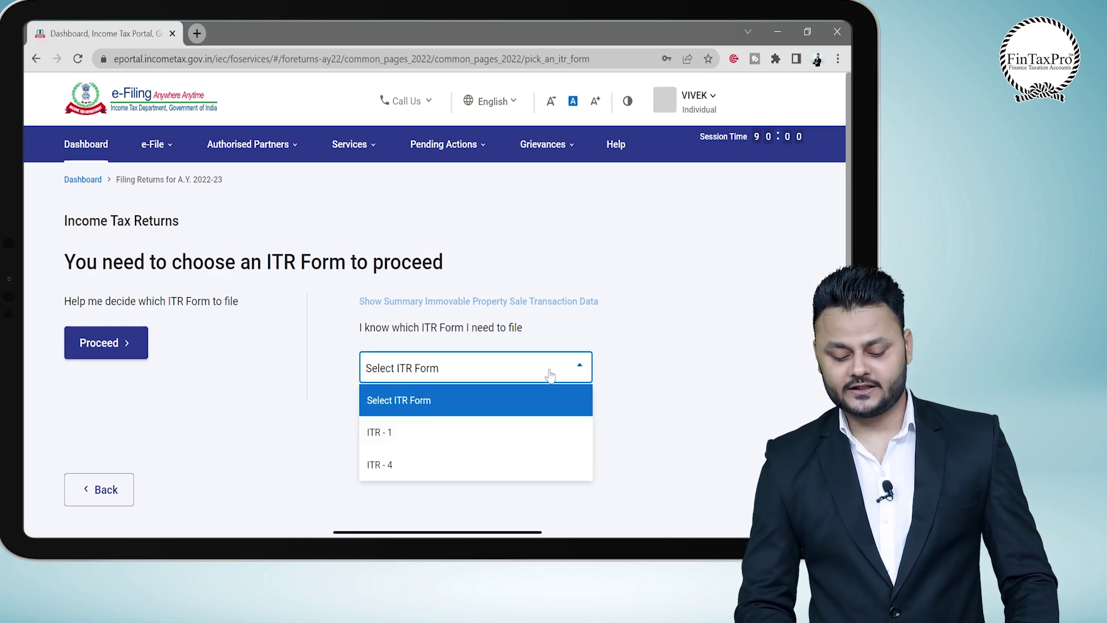
left_click(483, 474)
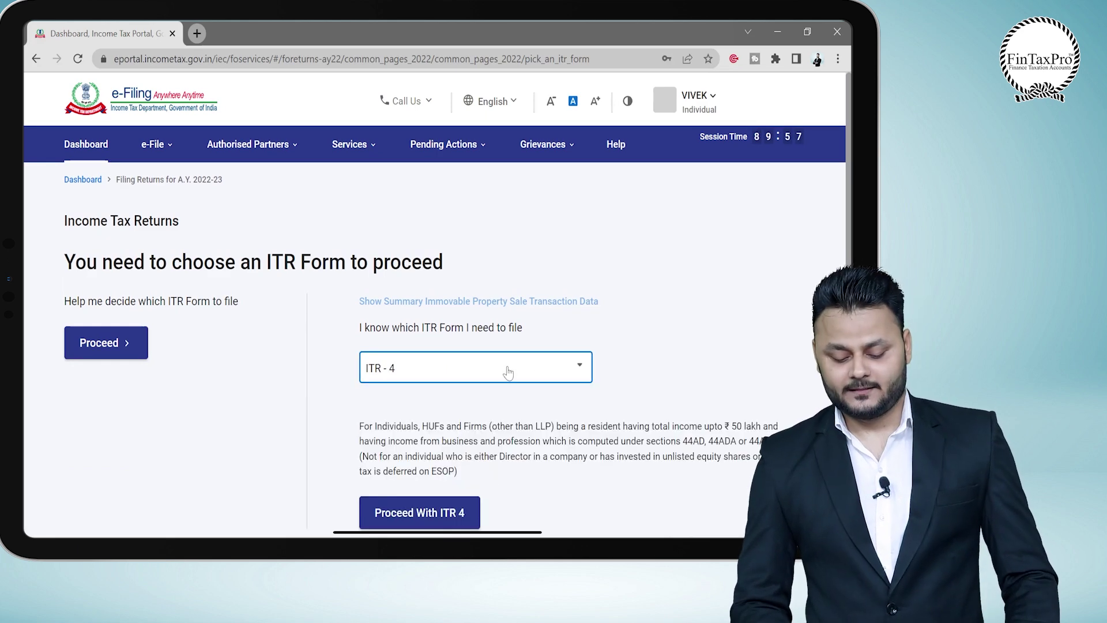
scroll(507, 368, "down", 2)
left_click(438, 404)
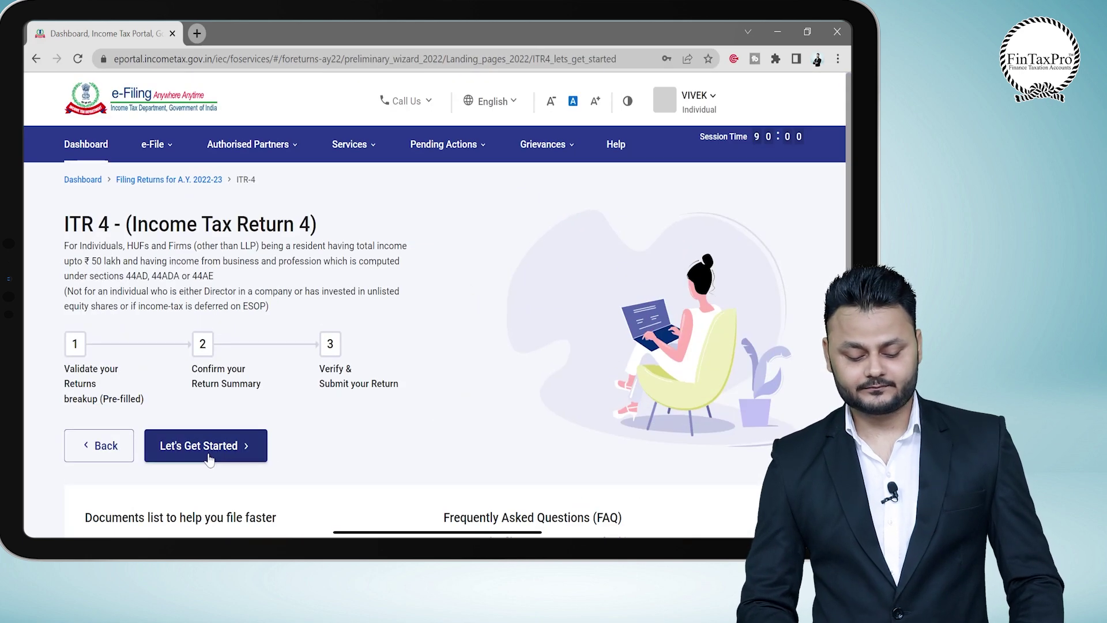
left_click(209, 459)
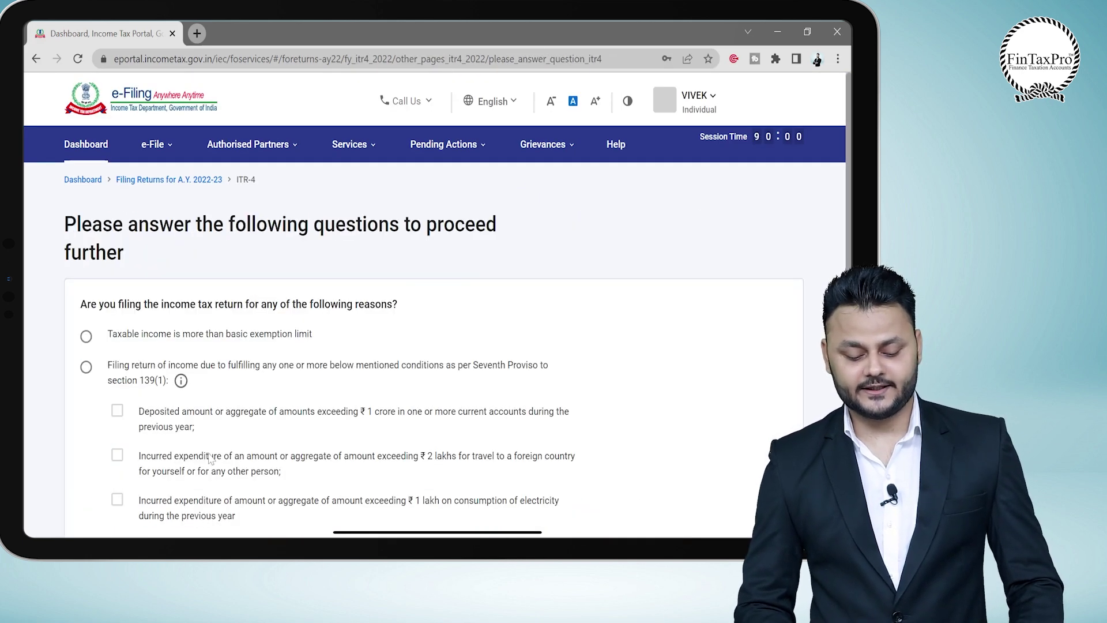
Review the filing reasons, select "Taxable income is more than basic exemption limit", continue, and acknowledge the pre-filled return notice.
scroll(210, 458, "down", 3)
scroll(210, 458, "up", 1)
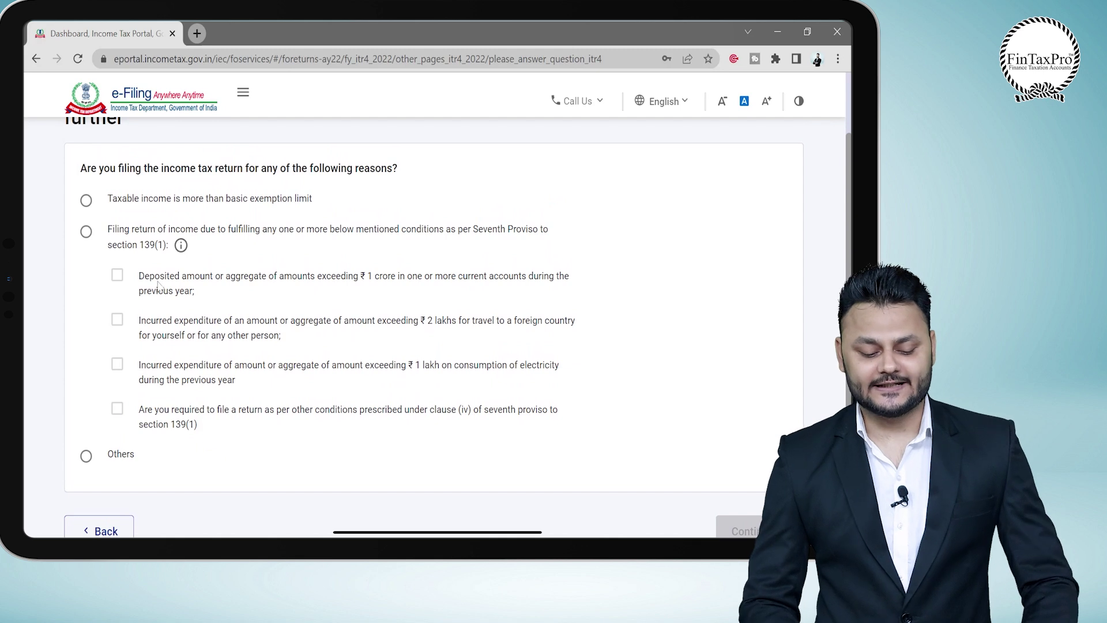
left_click_drag(112, 198, 338, 209)
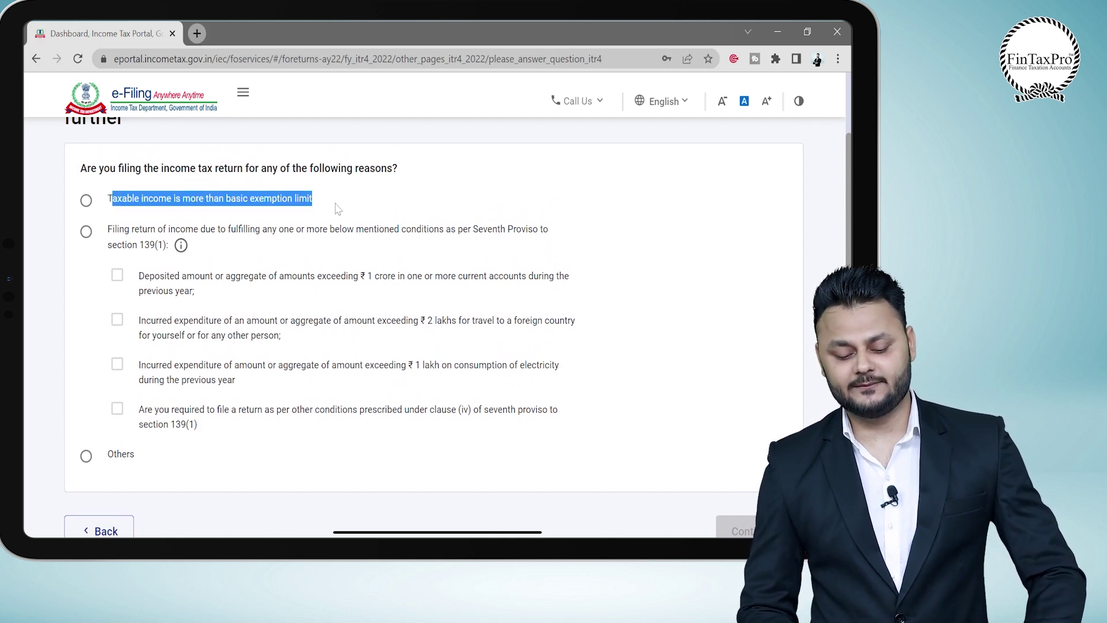
left_click(112, 231)
left_click_drag(113, 232, 175, 250)
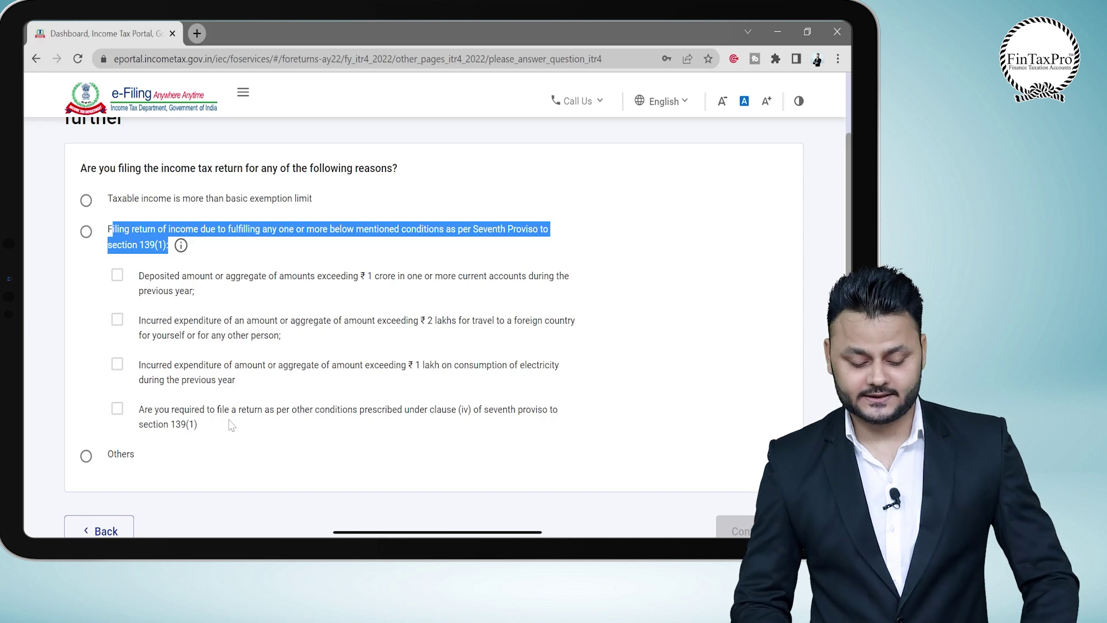
left_click_drag(109, 455, 144, 464)
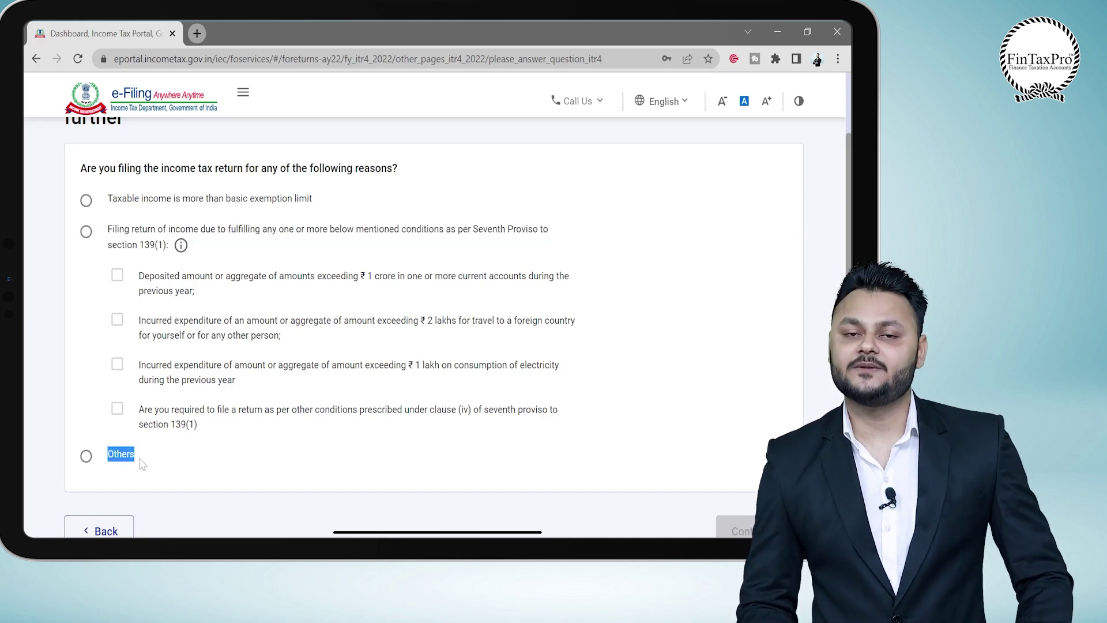
left_click(86, 200)
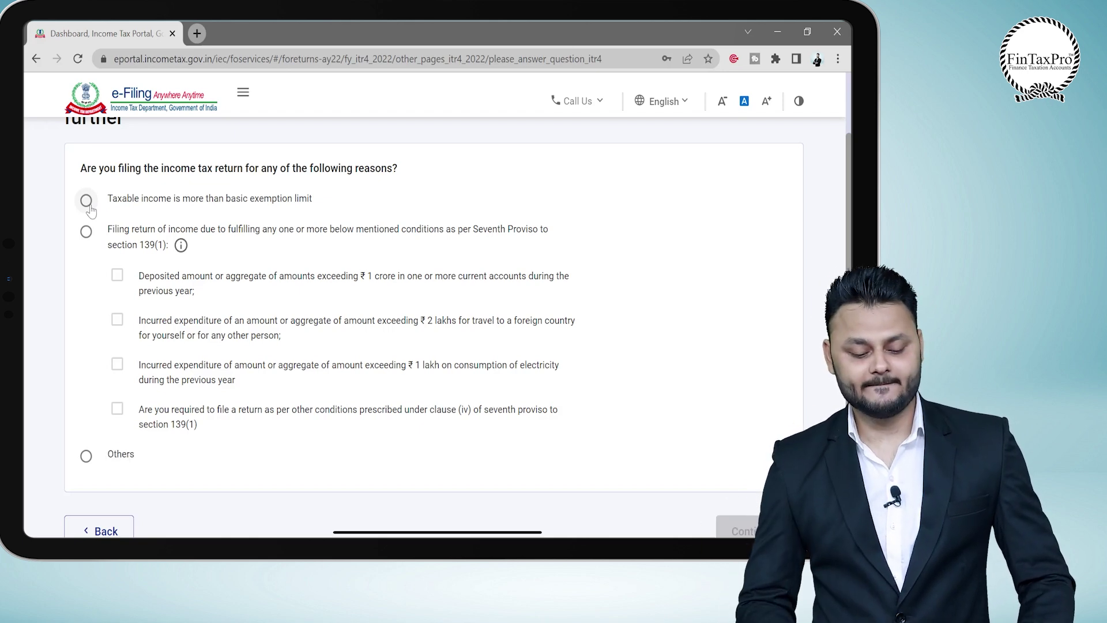
scroll(759, 323, "down", 3)
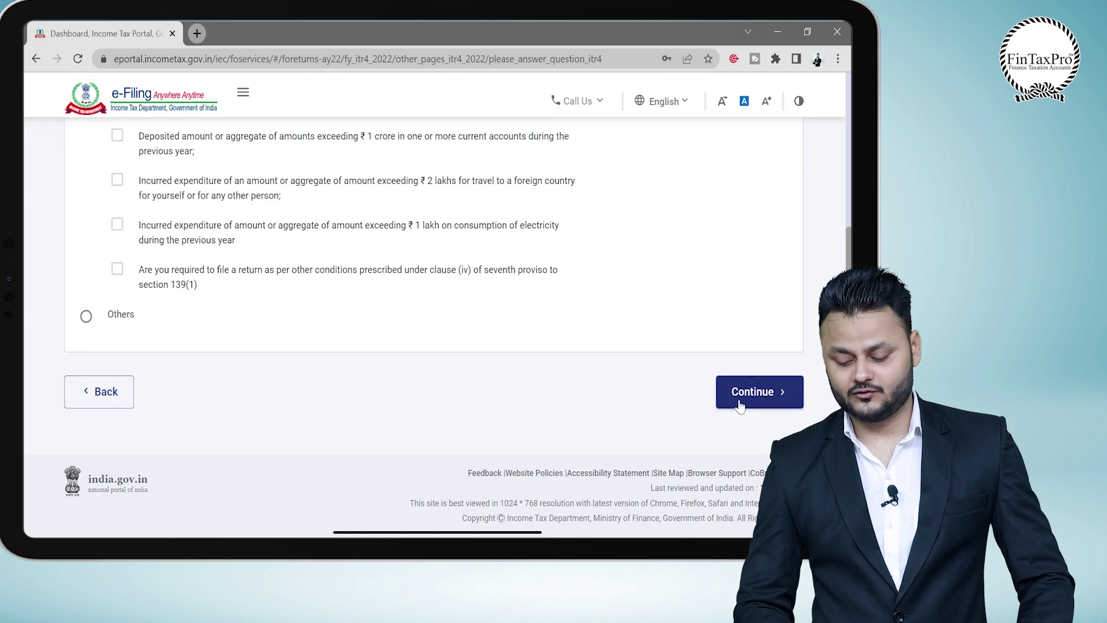
left_click(756, 392)
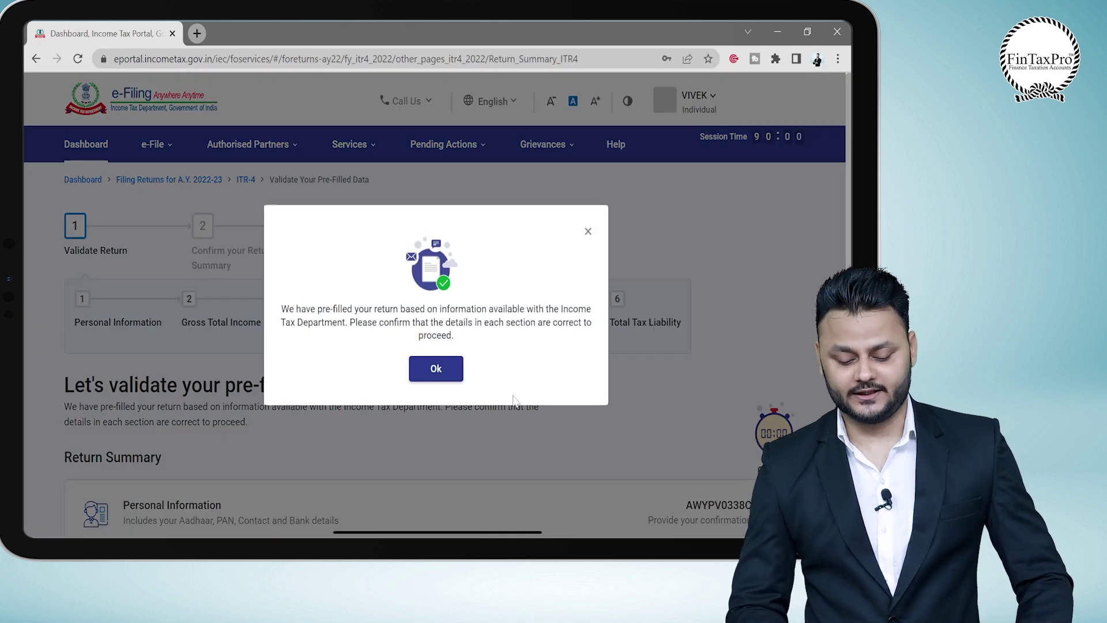
left_click(439, 374)
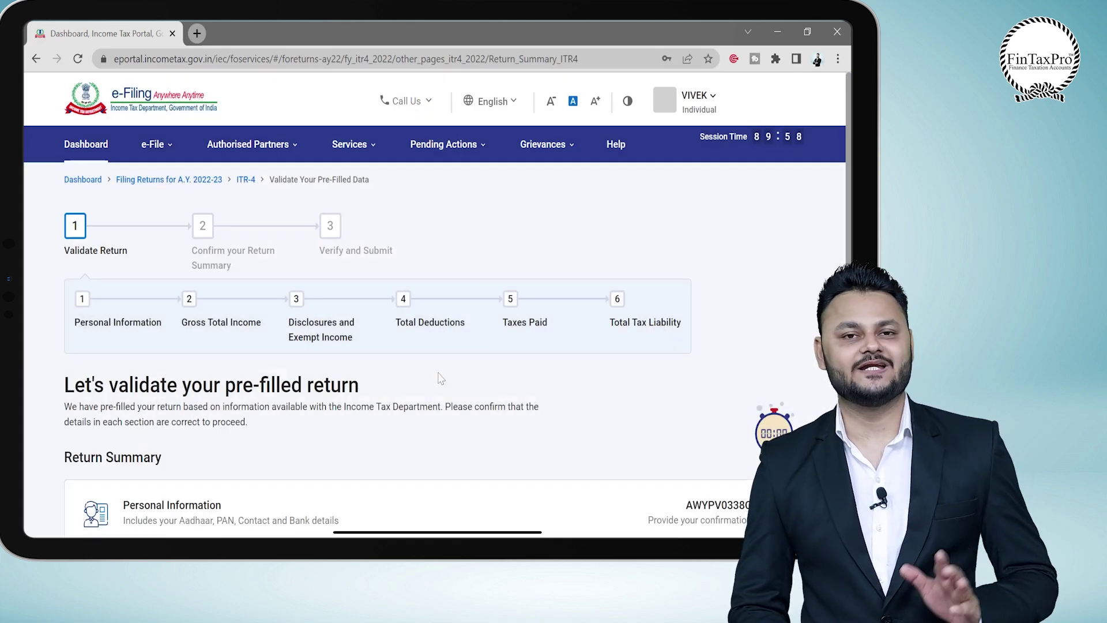
Open the Personal Information section of the return summary and set the nature of employment to Others.
scroll(440, 378, "down", 4)
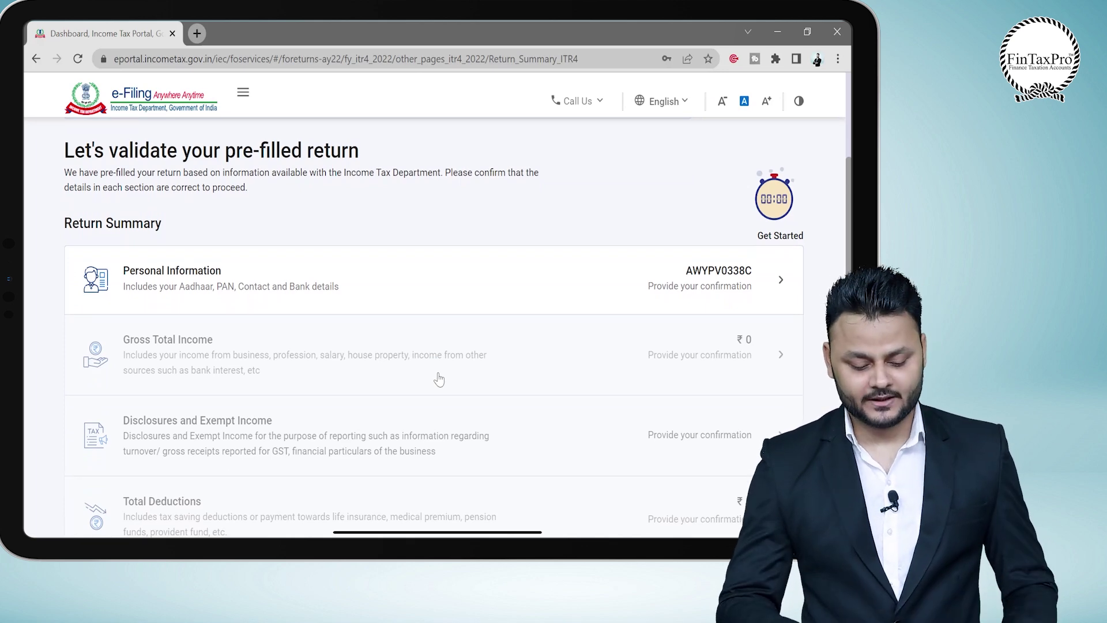
left_click(439, 283)
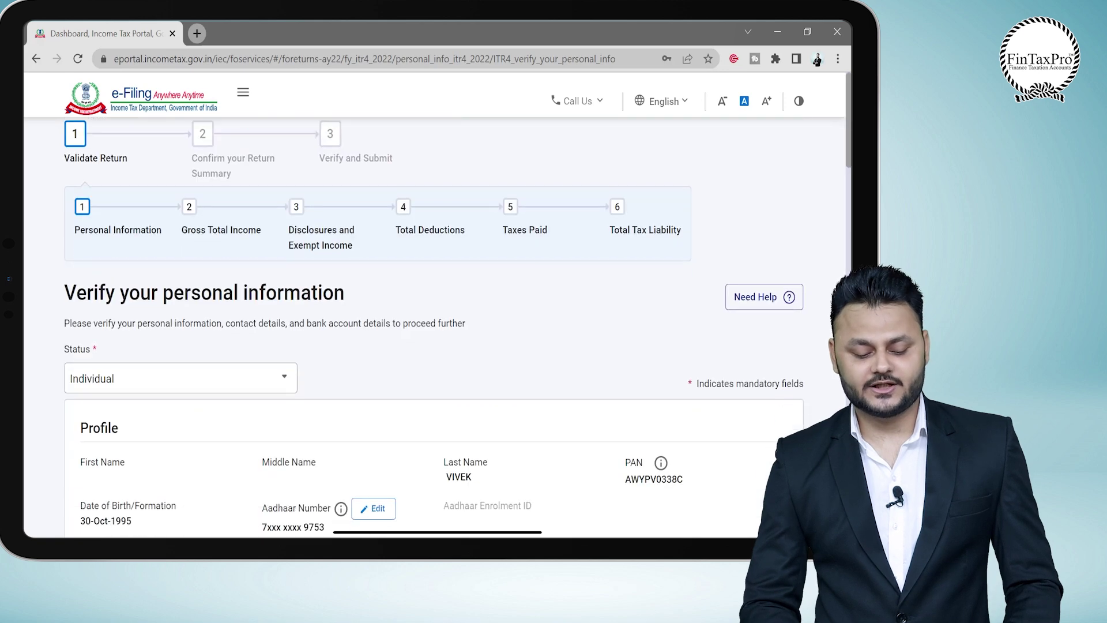
scroll(438, 327, "down", 10)
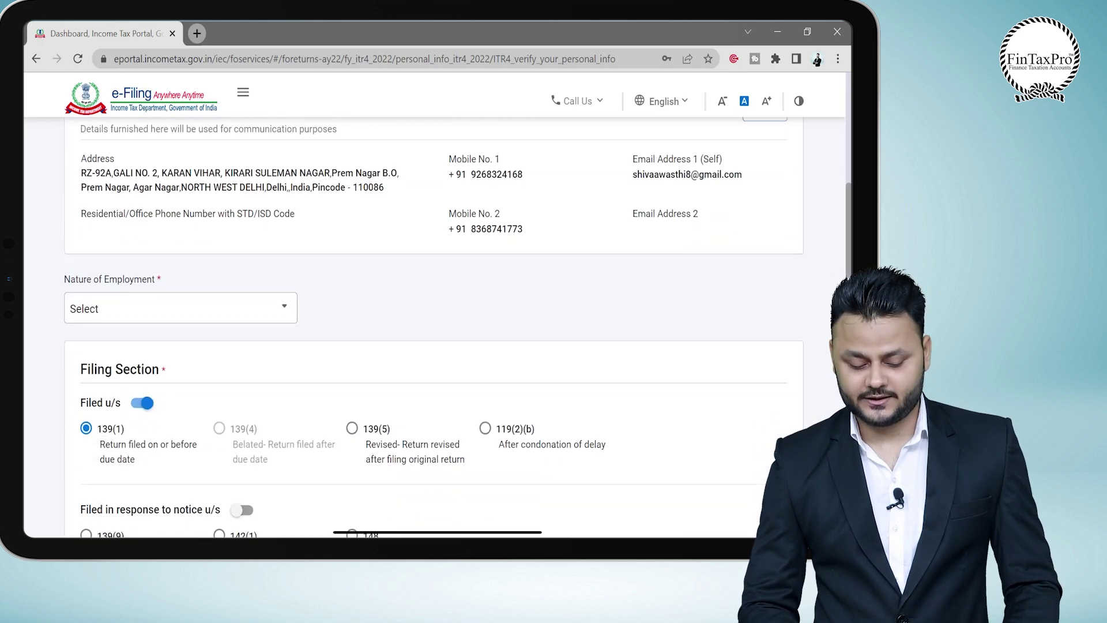
scroll(272, 242, "down", 1)
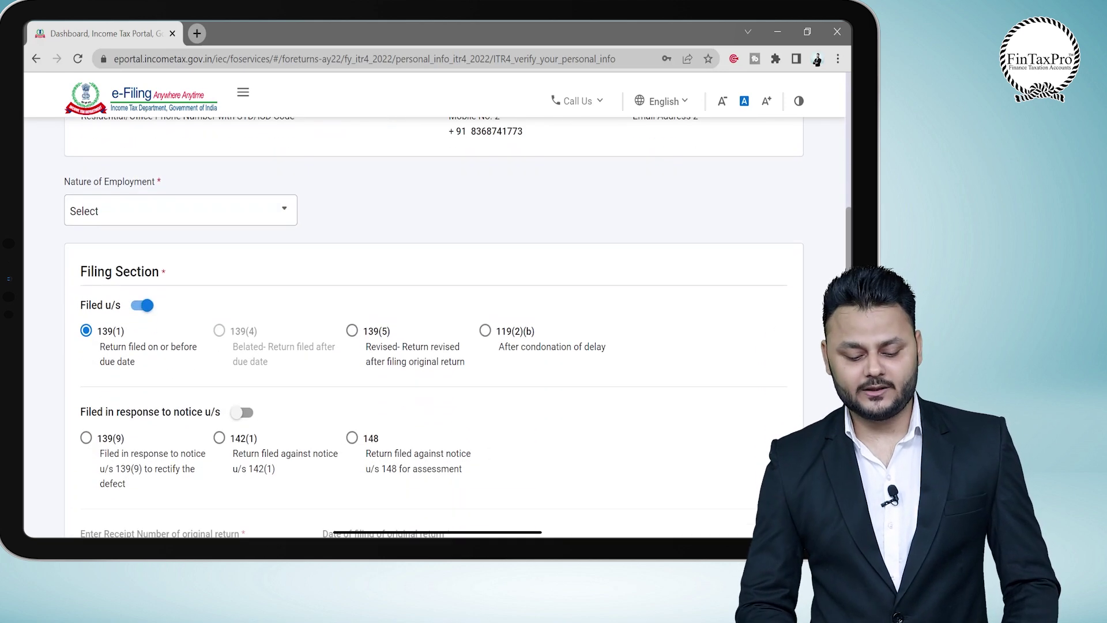
left_click(274, 224)
scroll(238, 294, "down", 5)
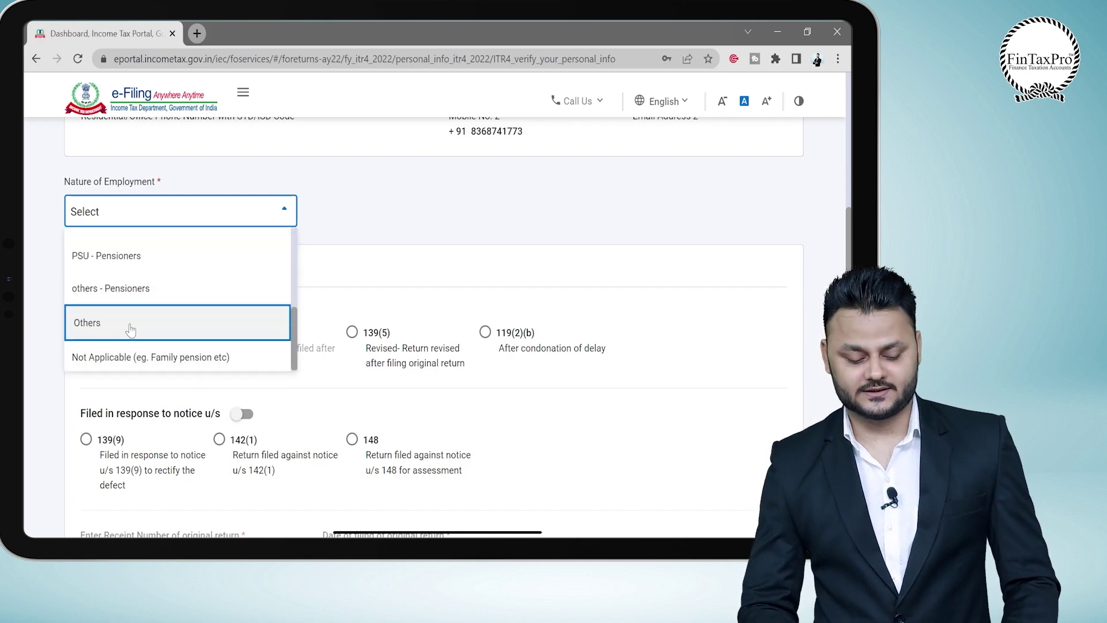
left_click(130, 329)
Answer No to having opted for the new tax regime u/s 115BAC in AY 2021-22, and choose Not opting for the current assessment year.
scroll(274, 309, "down", 2)
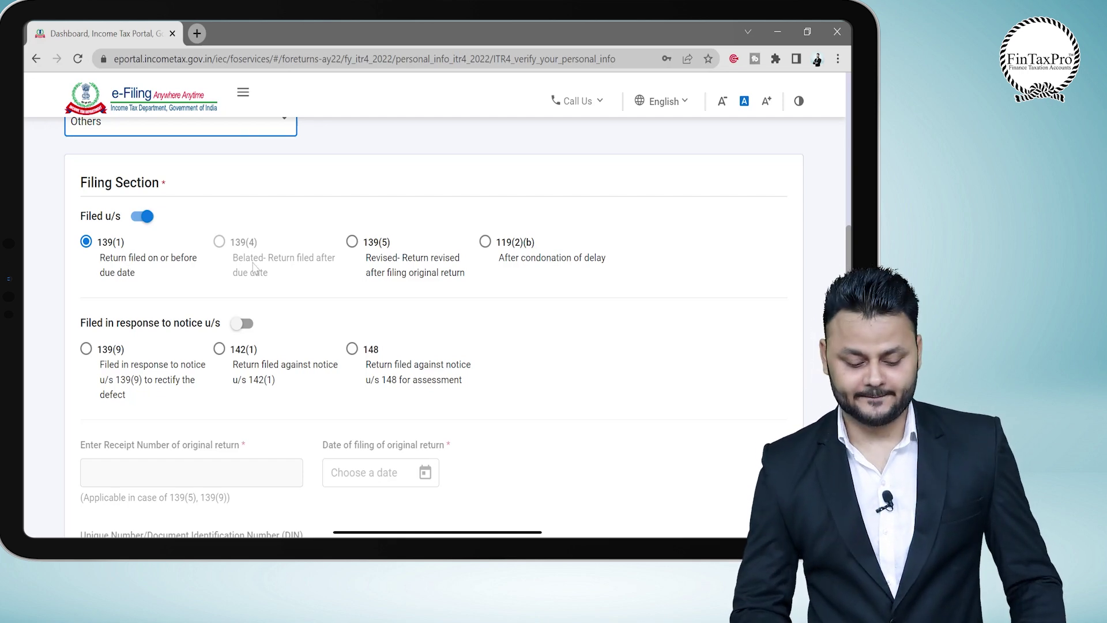
scroll(254, 267, "down", 3)
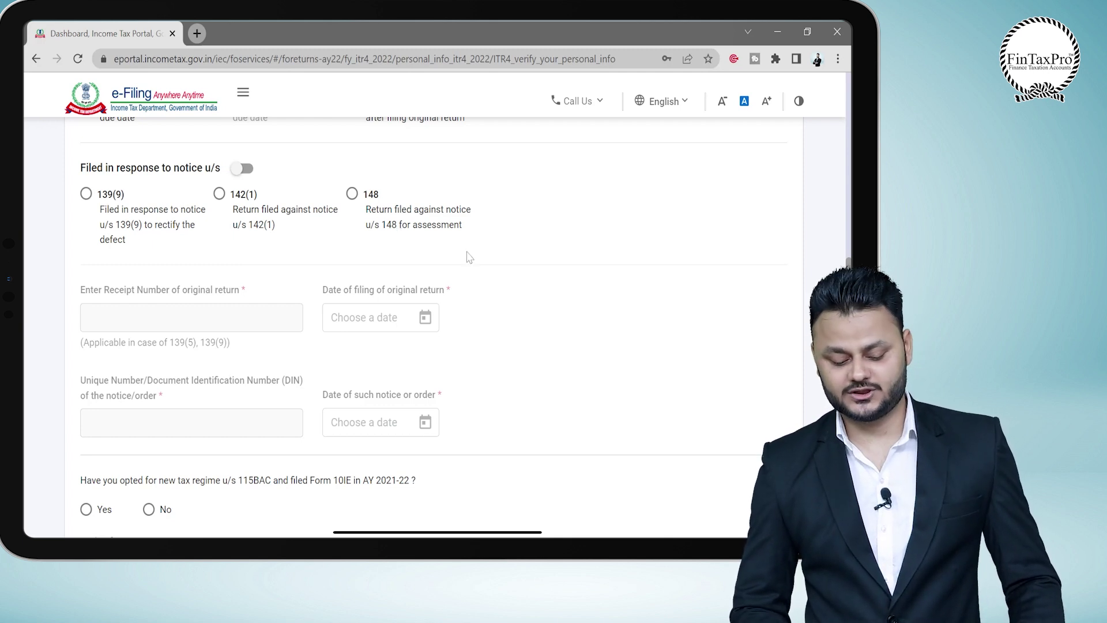
scroll(467, 255, "down", 4)
scroll(467, 255, "down", 1)
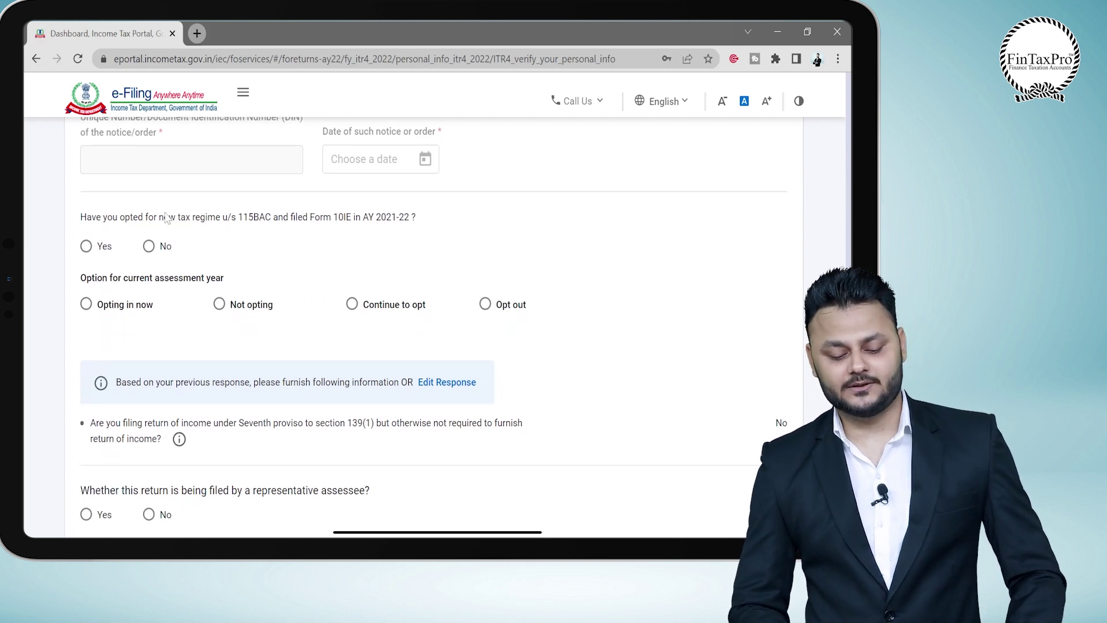
left_click_drag(153, 218, 353, 226)
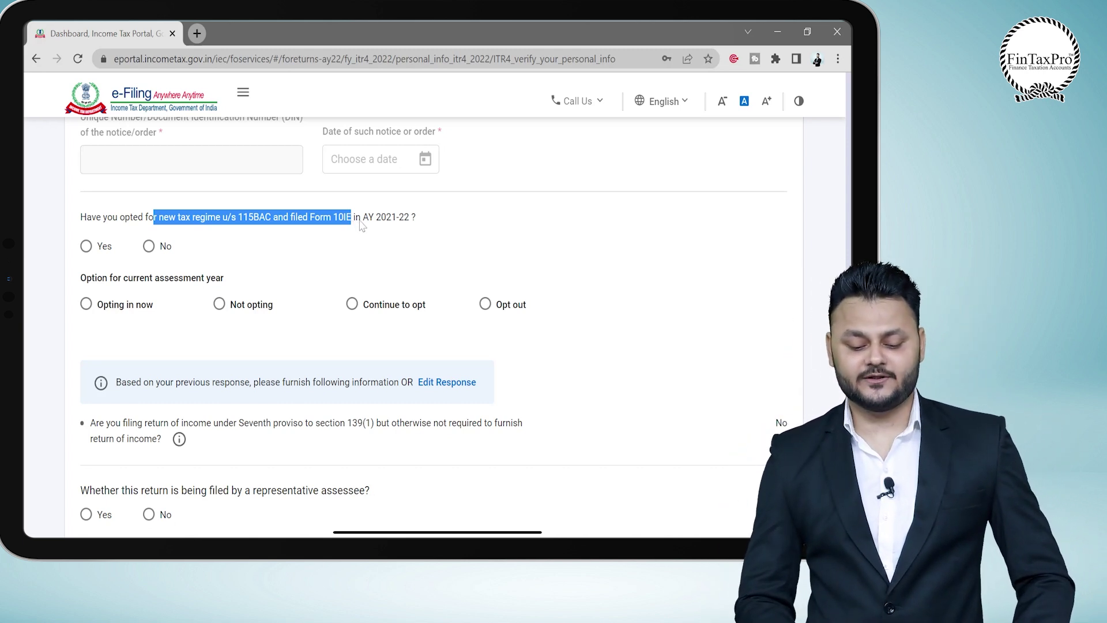
left_click_drag(361, 226, 413, 226)
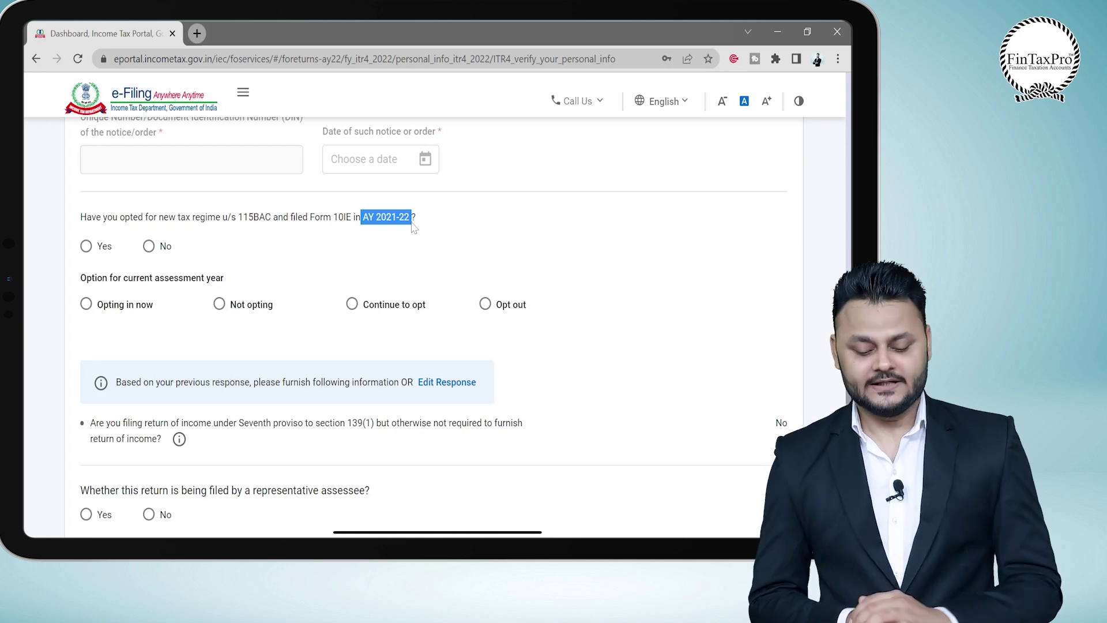
left_click(148, 249)
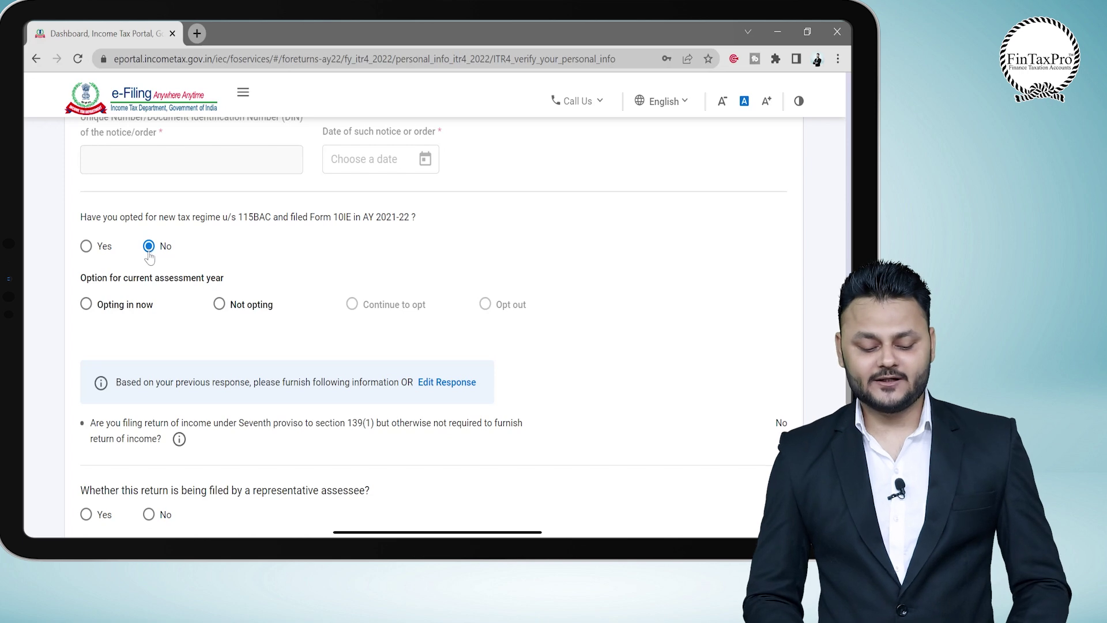
left_click_drag(84, 287, 210, 297)
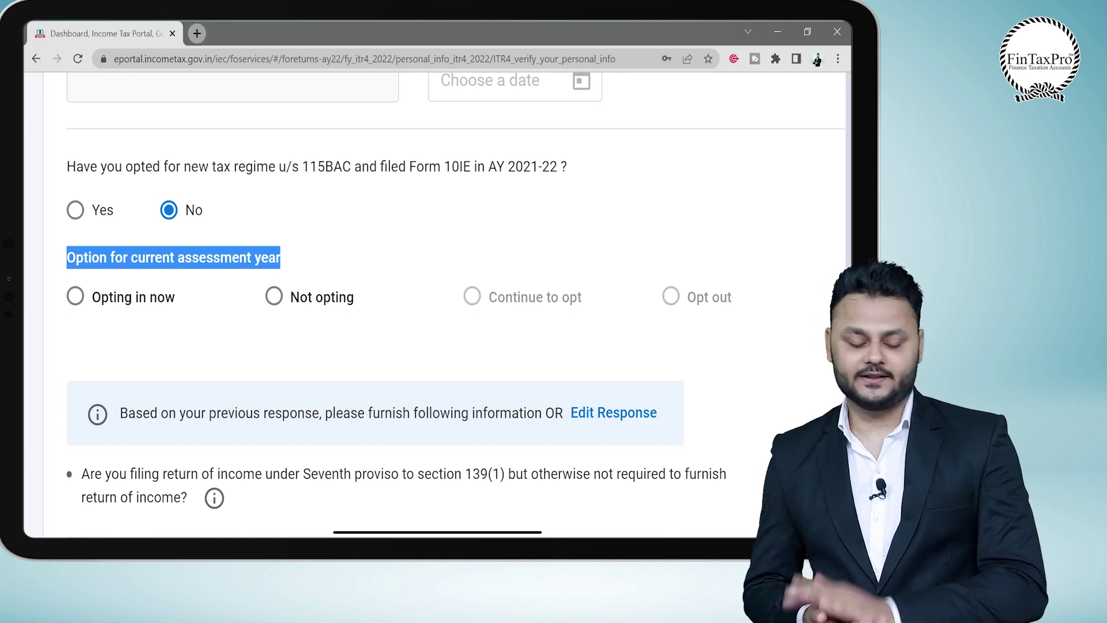
left_click(274, 295)
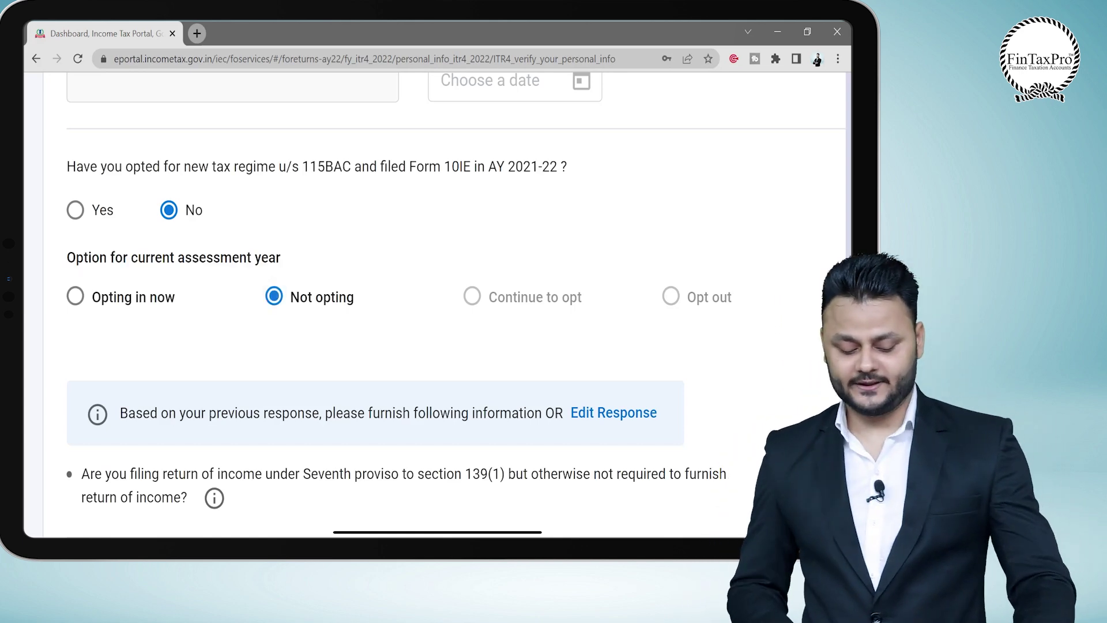
Check the seventh proviso response and answer No to the return being filed by a representative assessee.
scroll(392, 305, "down", 3)
key("ctrl+minus")
key("ctrl+minus")
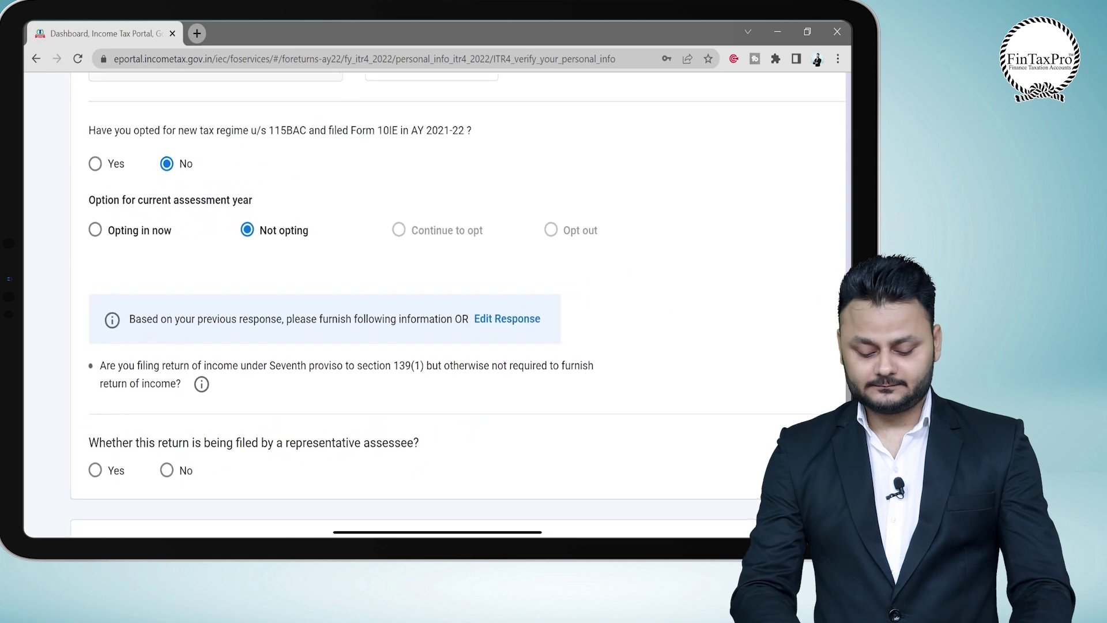
scroll(436, 308, "down", 2)
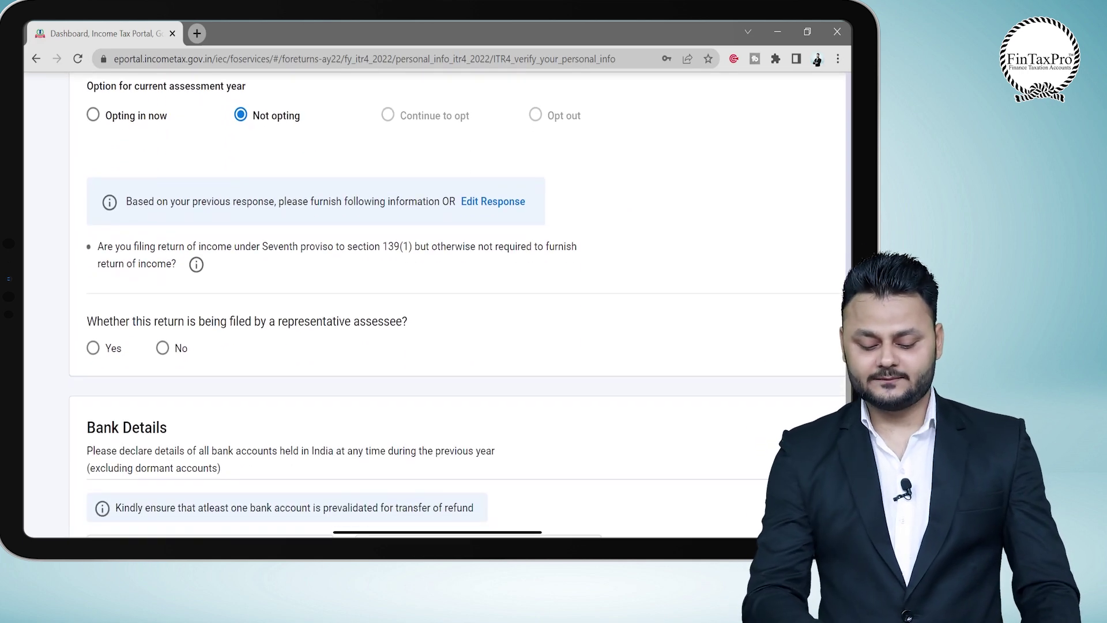
scroll(424, 305, "right", 3)
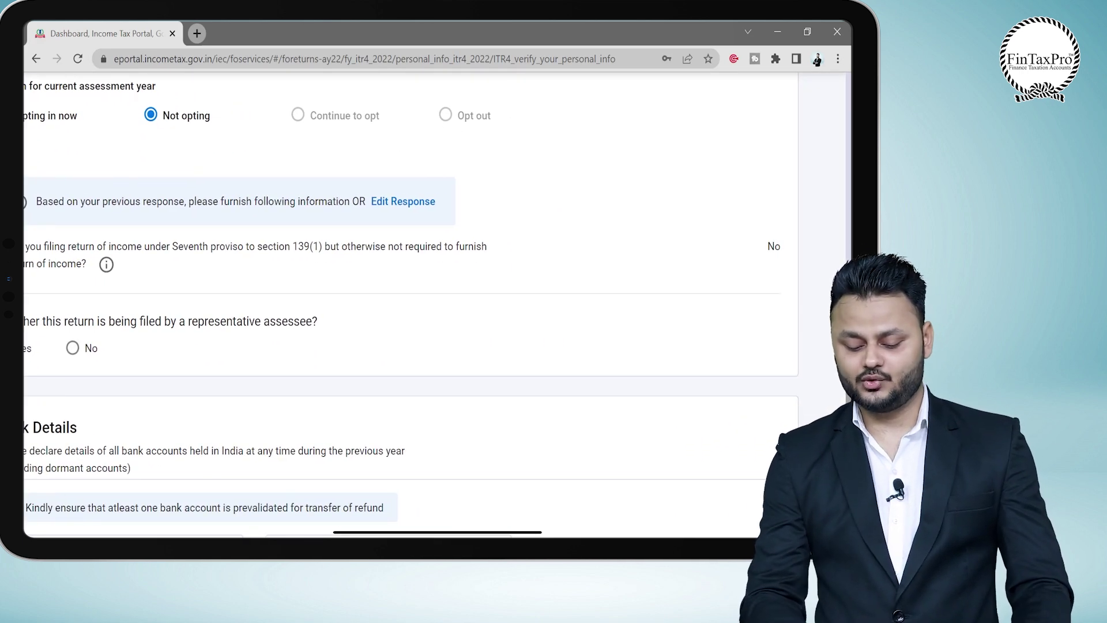
scroll(419, 306, "left", 3)
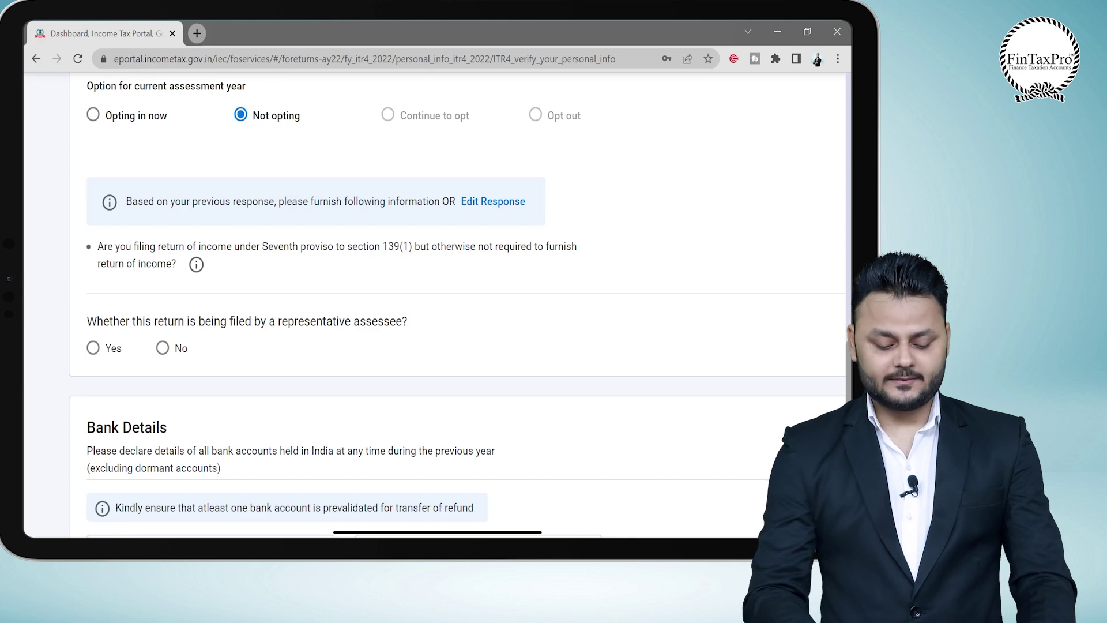
scroll(457, 304, "down", 2)
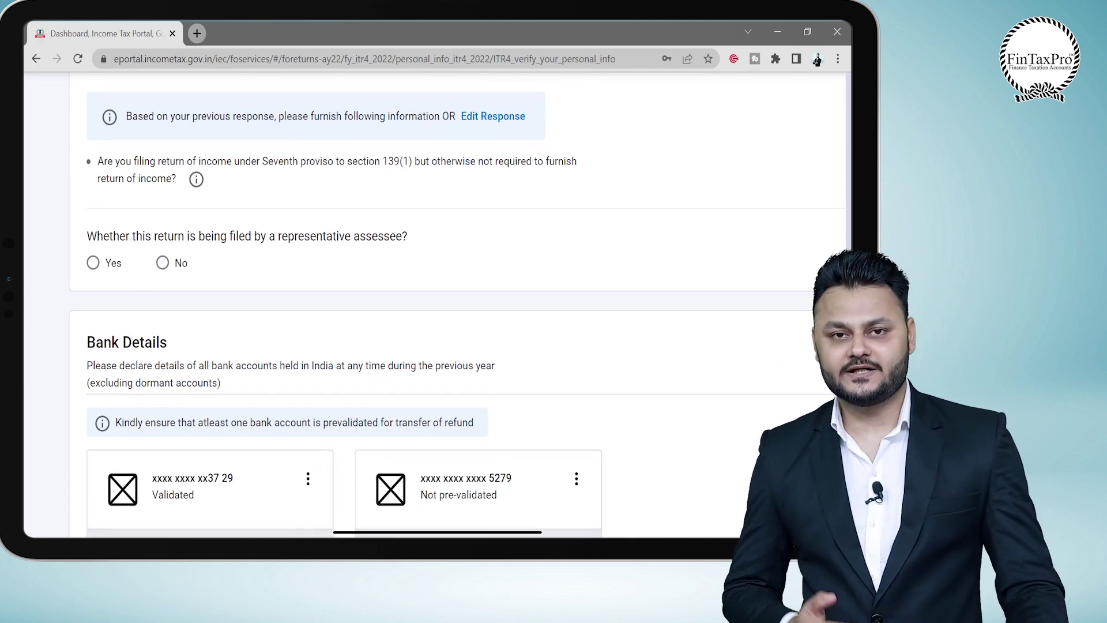
left_click(163, 263)
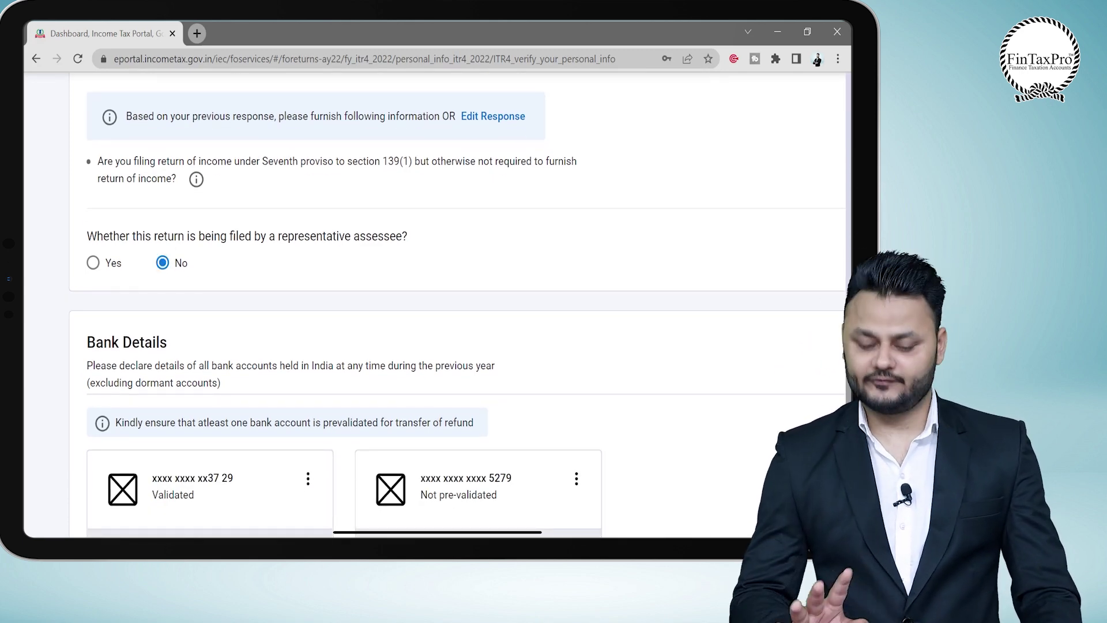
Review the bank accounts and their refund selection, and confirm the personal information section.
scroll(438, 306, "down", 3)
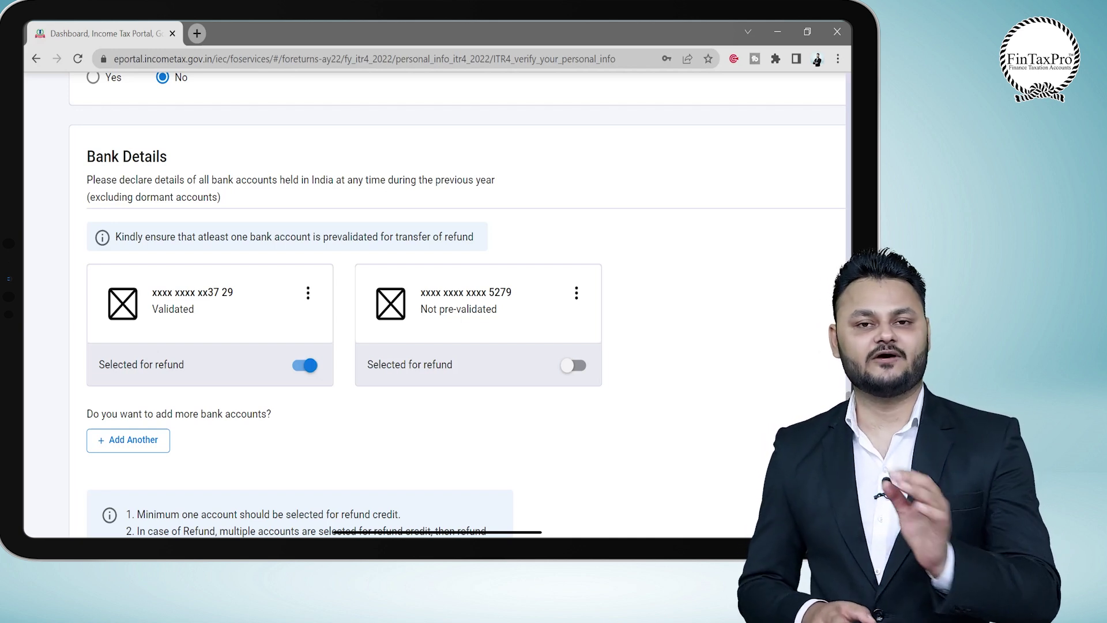
scroll(262, 388, "up", 2)
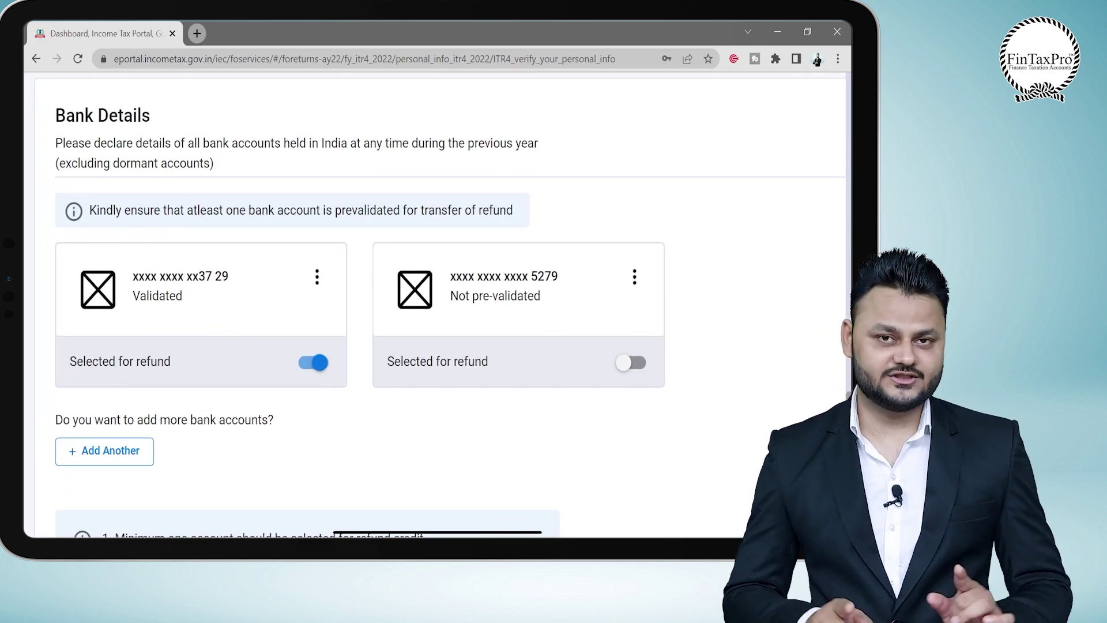
scroll(432, 305, "down", 2)
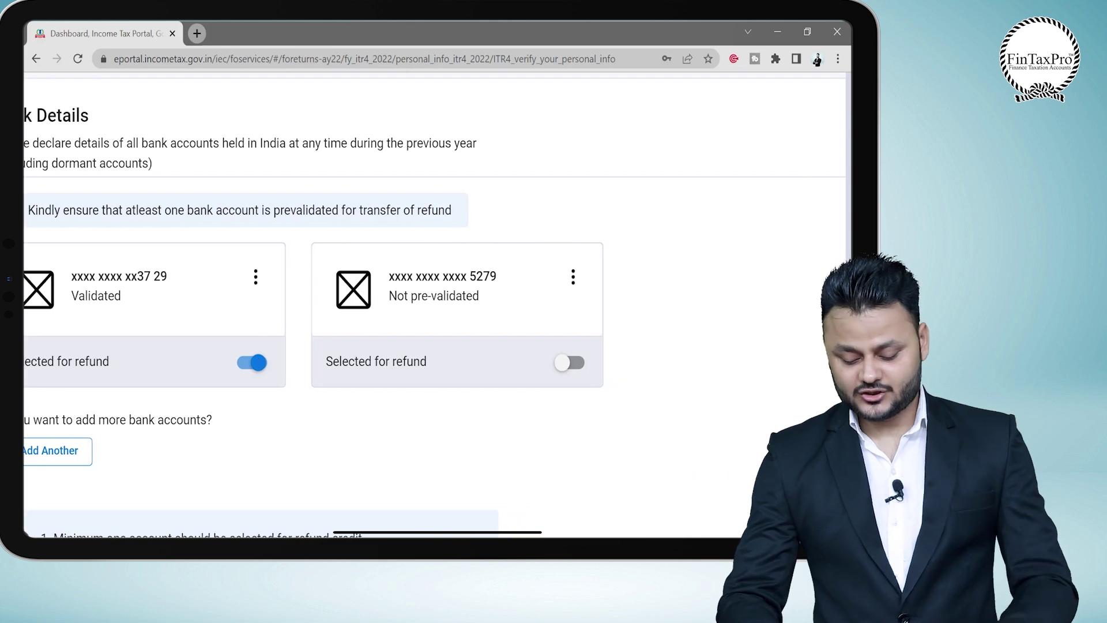
scroll(432, 306, "down", 4)
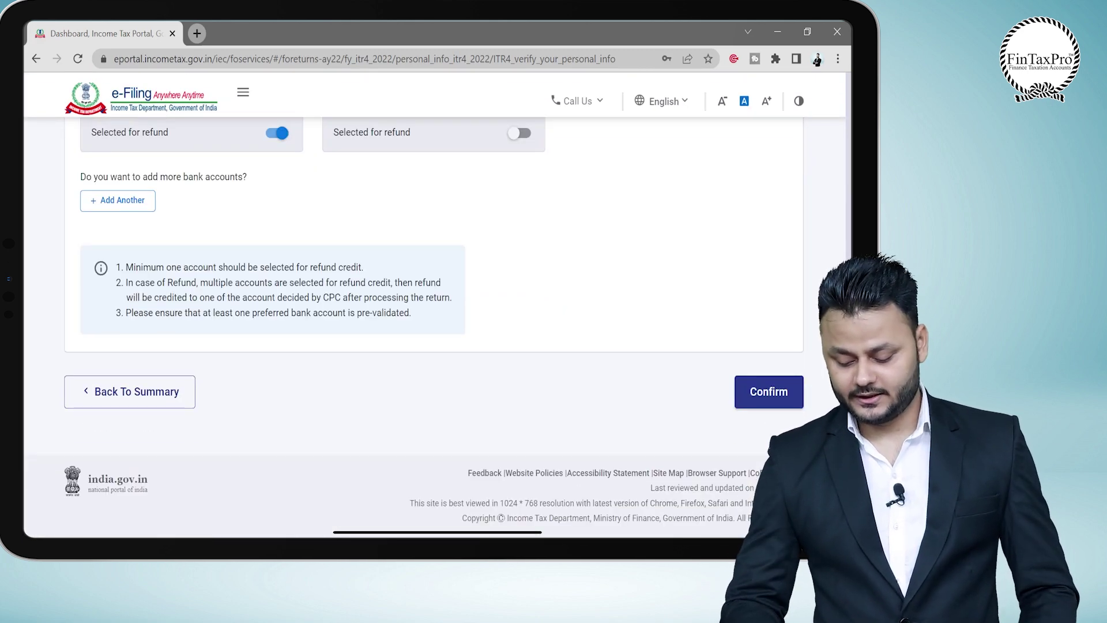
left_click(768, 392)
scroll(433, 323, "down", 4)
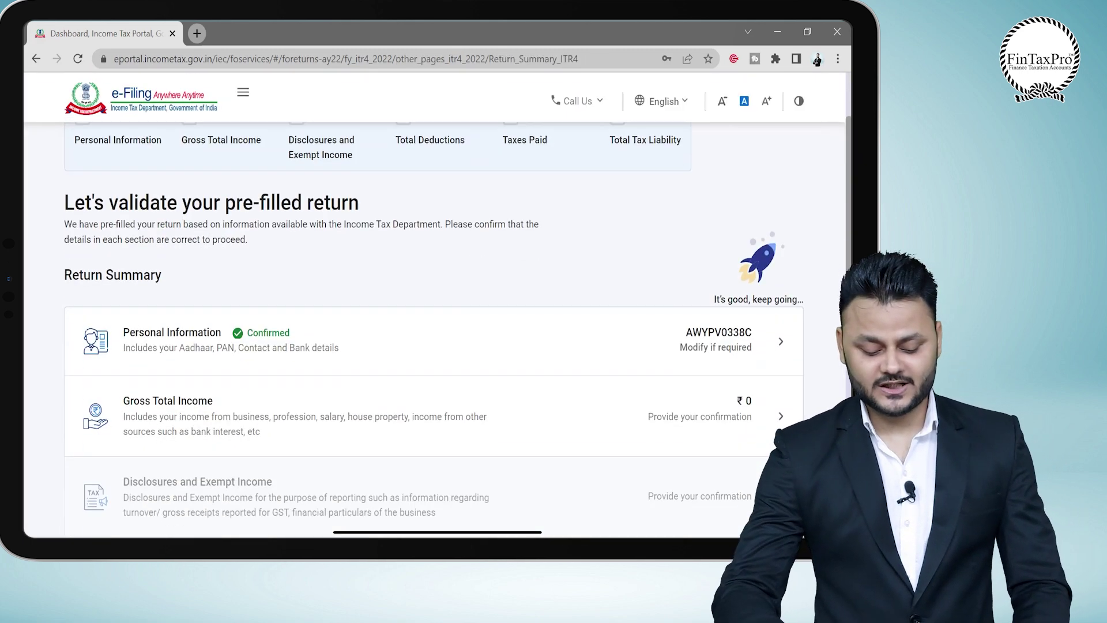
Open the Gross Total Income section, look through the salary exemption questions, and skip them with confirmation.
left_click(781, 343)
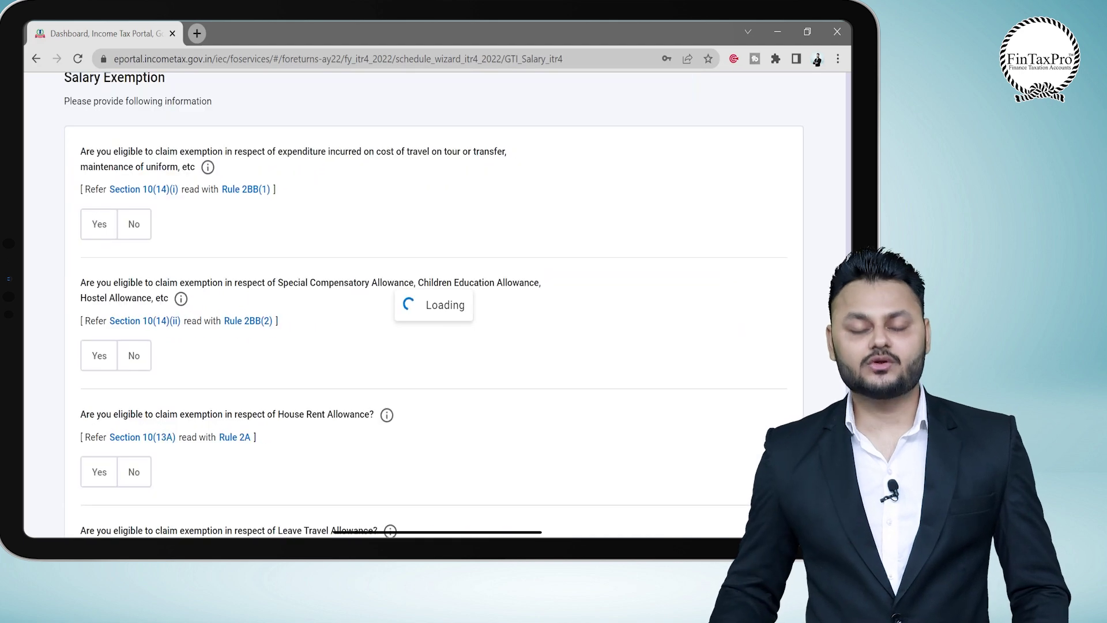
scroll(432, 323, "down", 3)
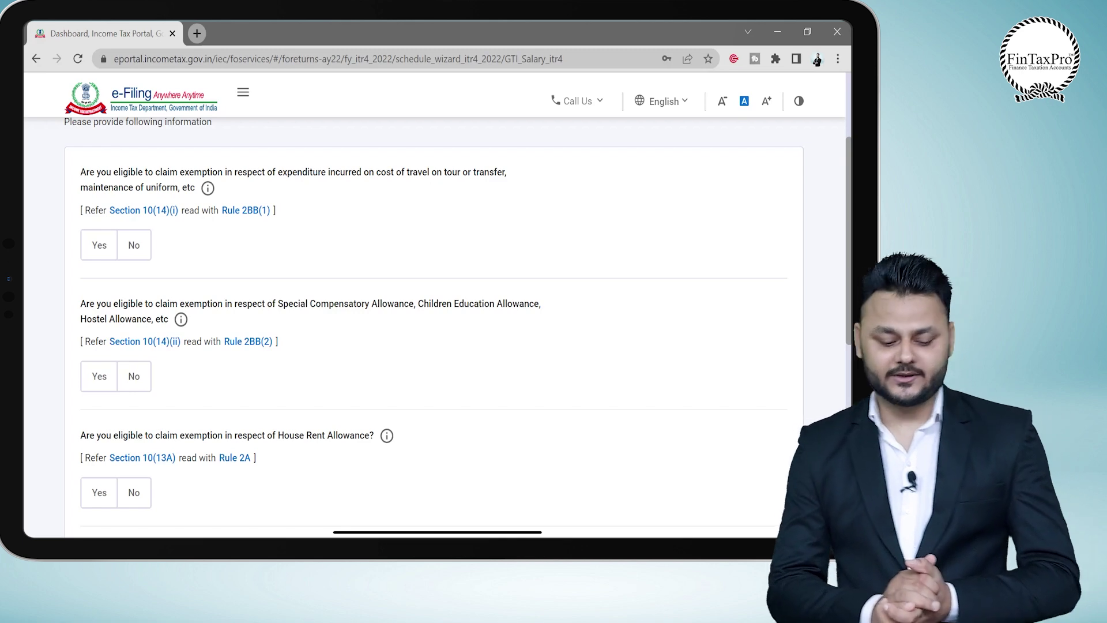
scroll(432, 323, "down", 7)
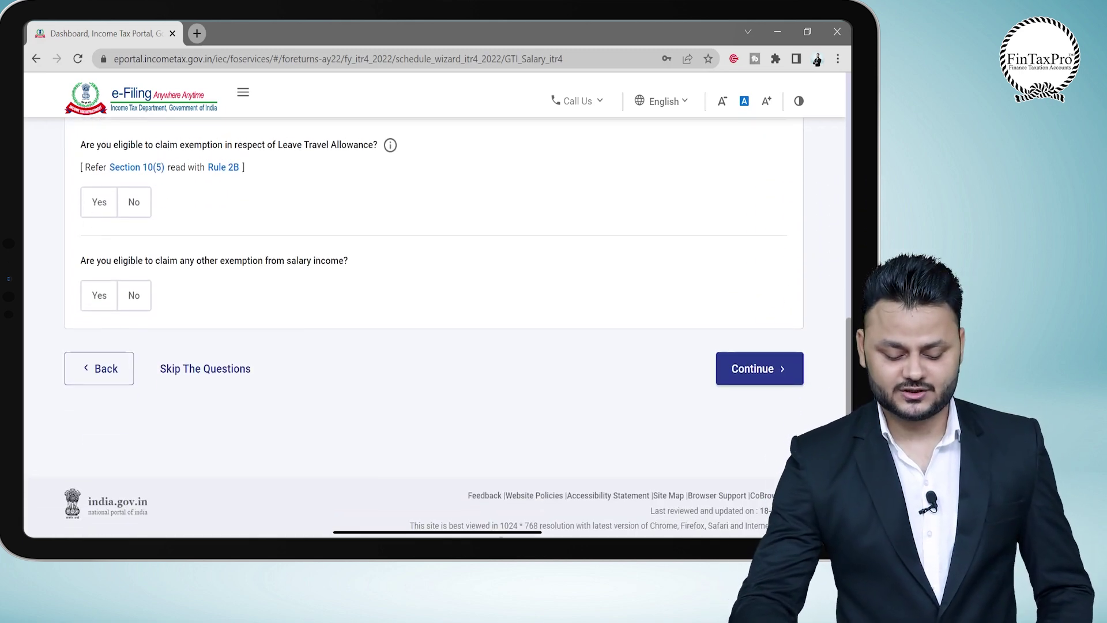
scroll(432, 323, "up", 4)
scroll(432, 323, "up", 3)
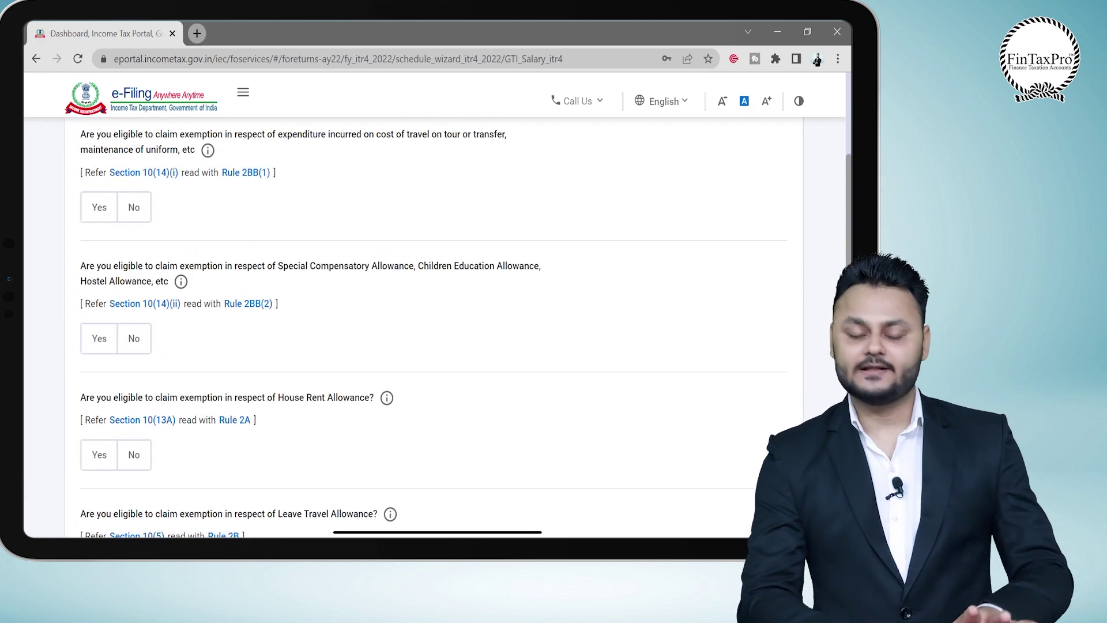
scroll(433, 323, "down", 5)
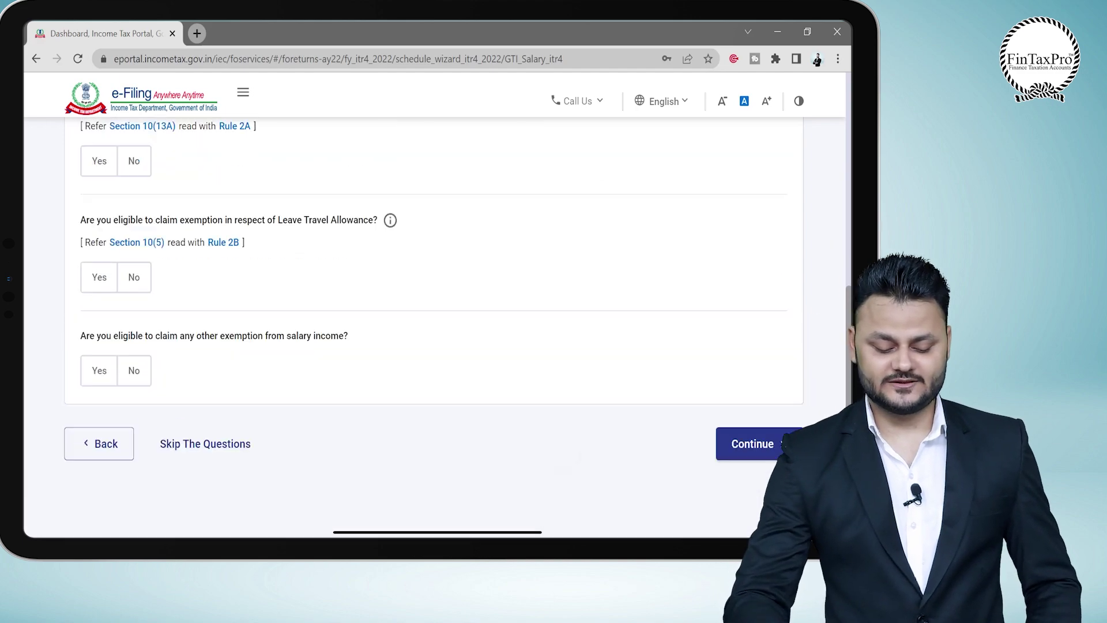
scroll(433, 323, "up", 10)
scroll(433, 323, "down", 10)
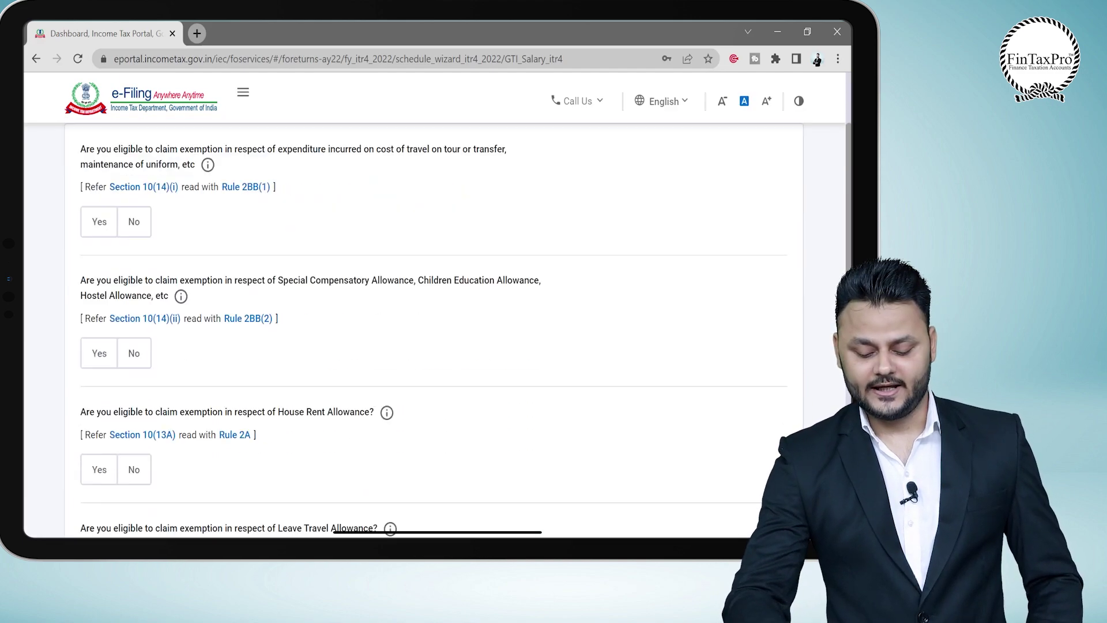
left_click(205, 346)
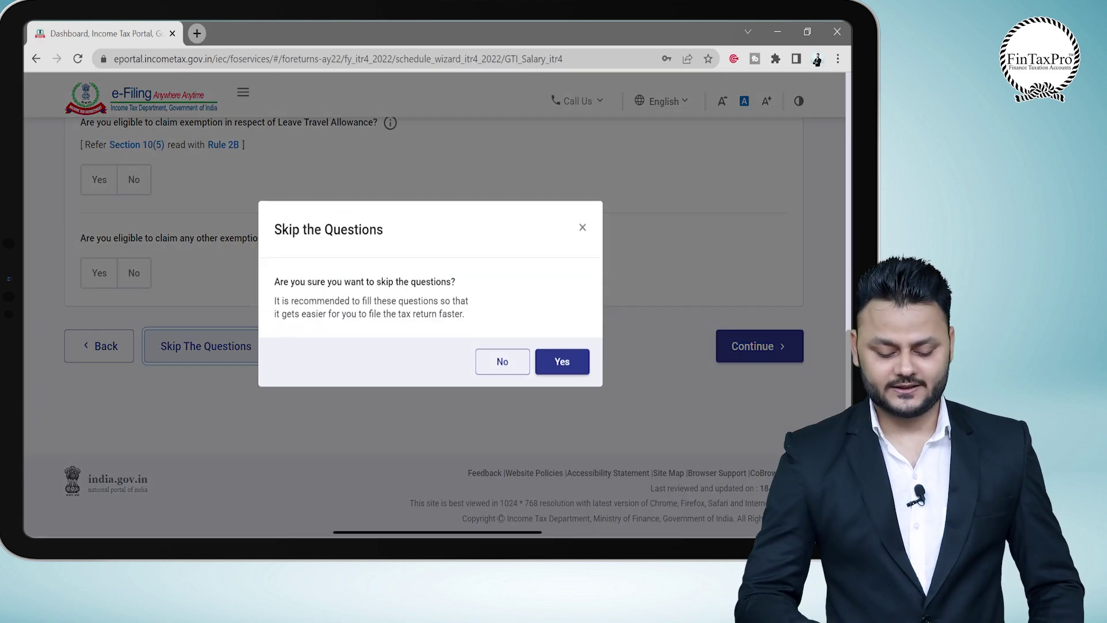
left_click(562, 361)
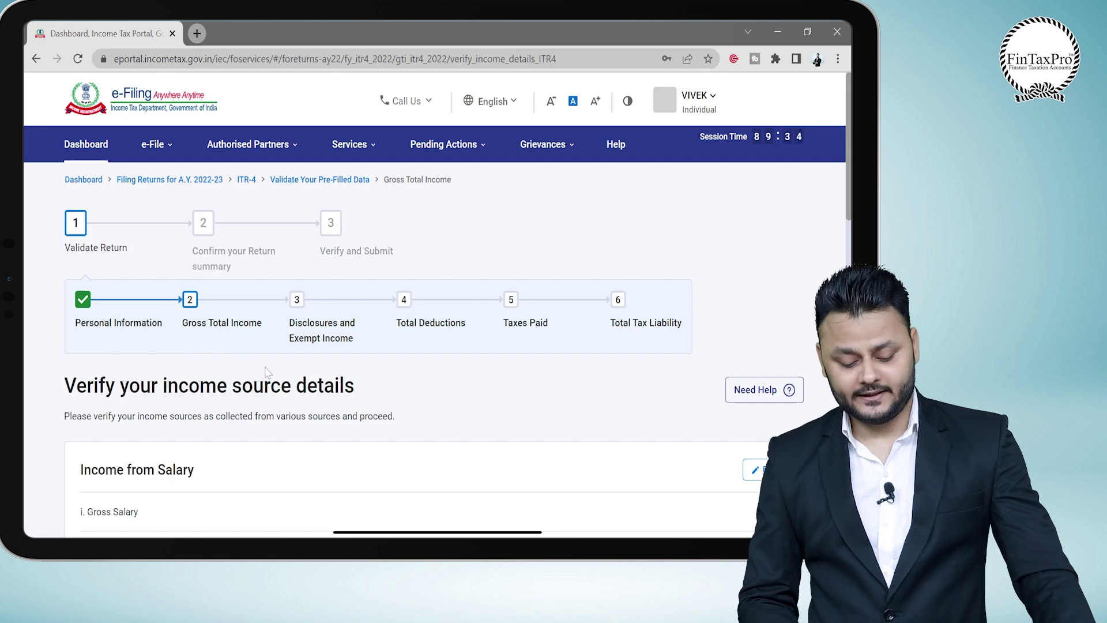
Open the house property breakup, choose Self Occupied to look at the borrowed-capital interest and unrealised rent fields, and cancel the entry.
scroll(271, 378, "down", 3)
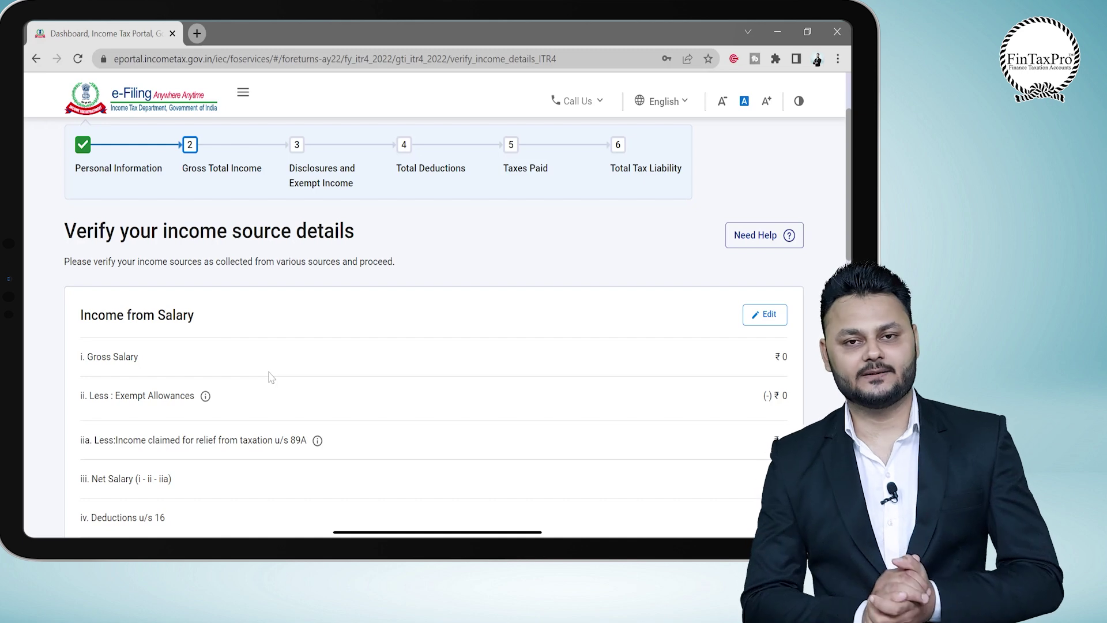
scroll(271, 378, "down", 2)
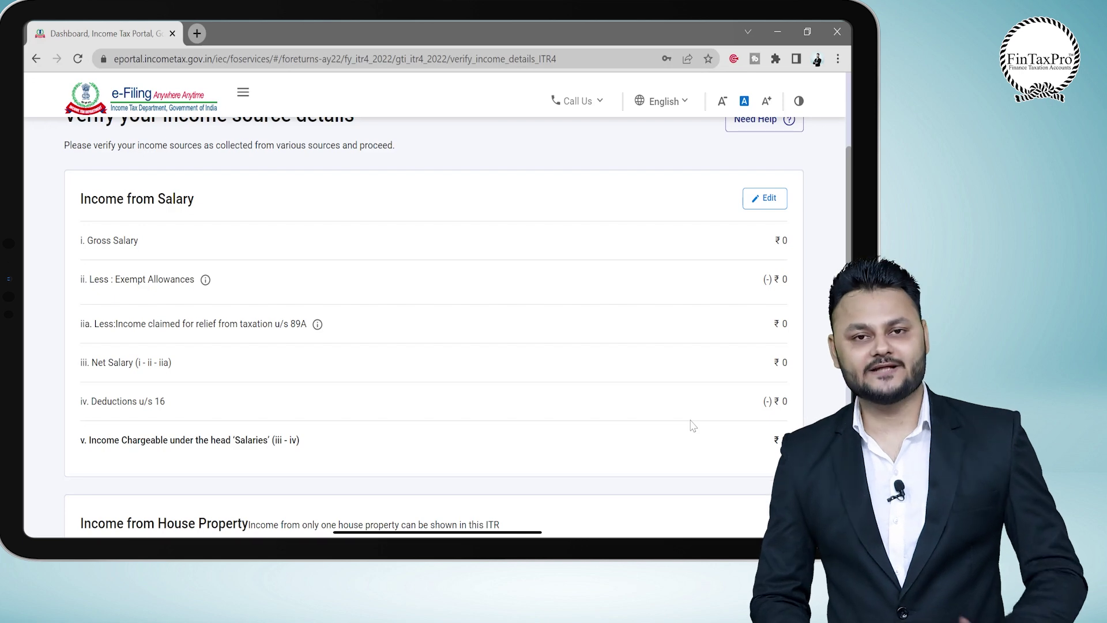
scroll(693, 426, "down", 5)
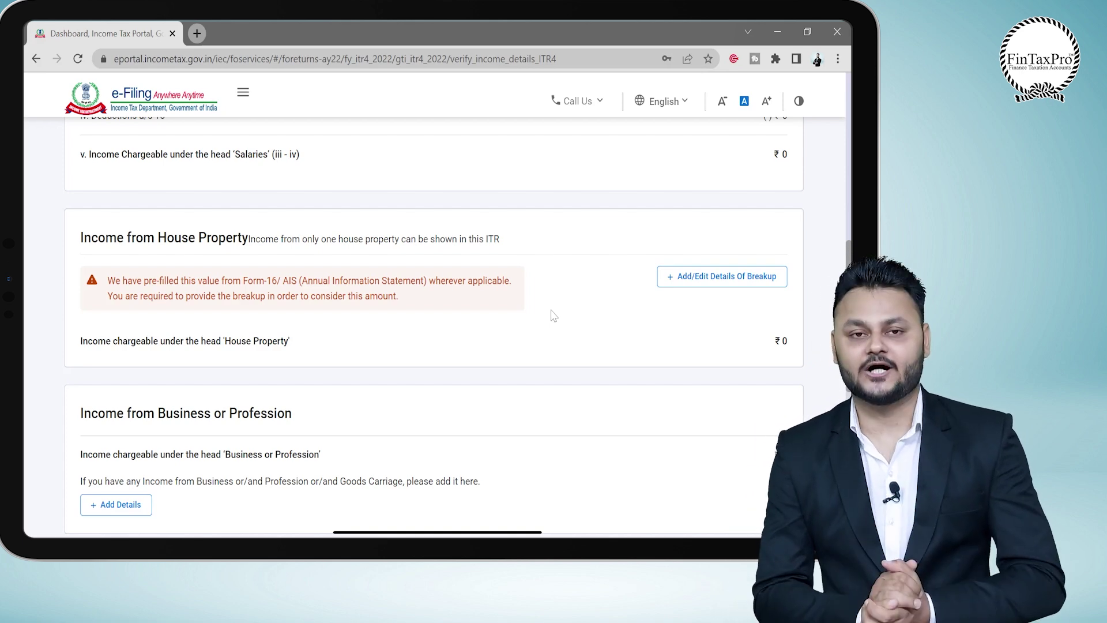
left_click(747, 284)
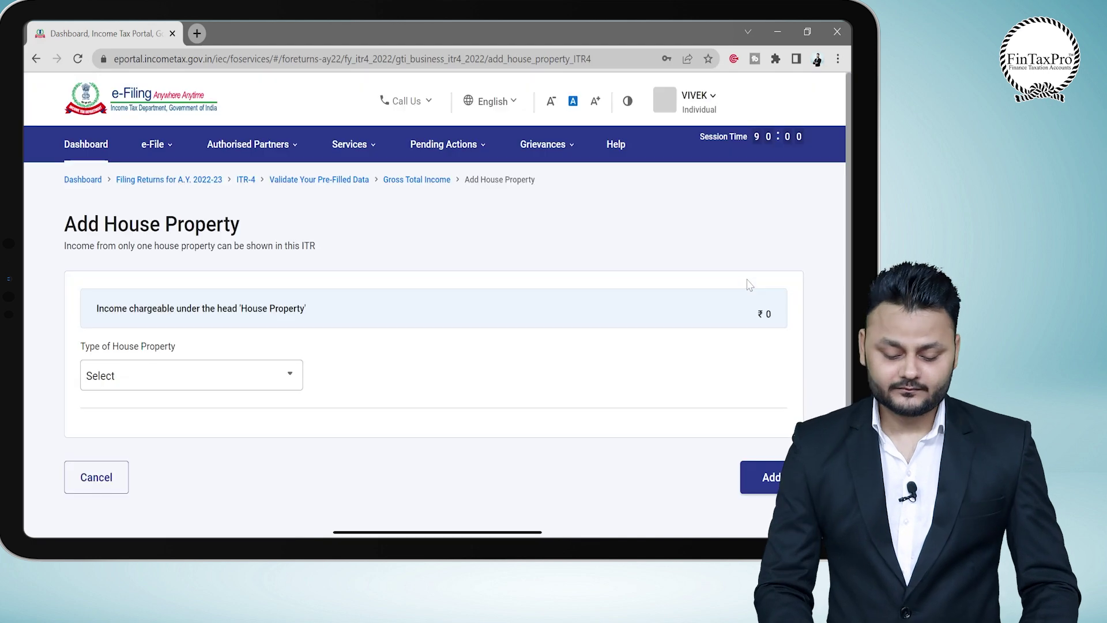
left_click(233, 385)
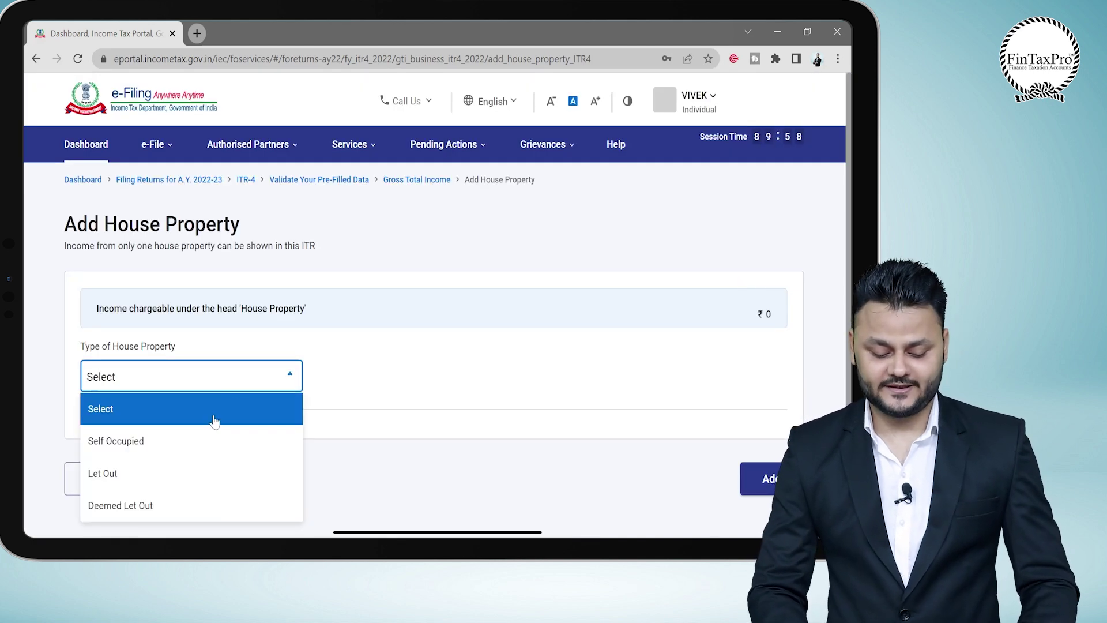
left_click(196, 451)
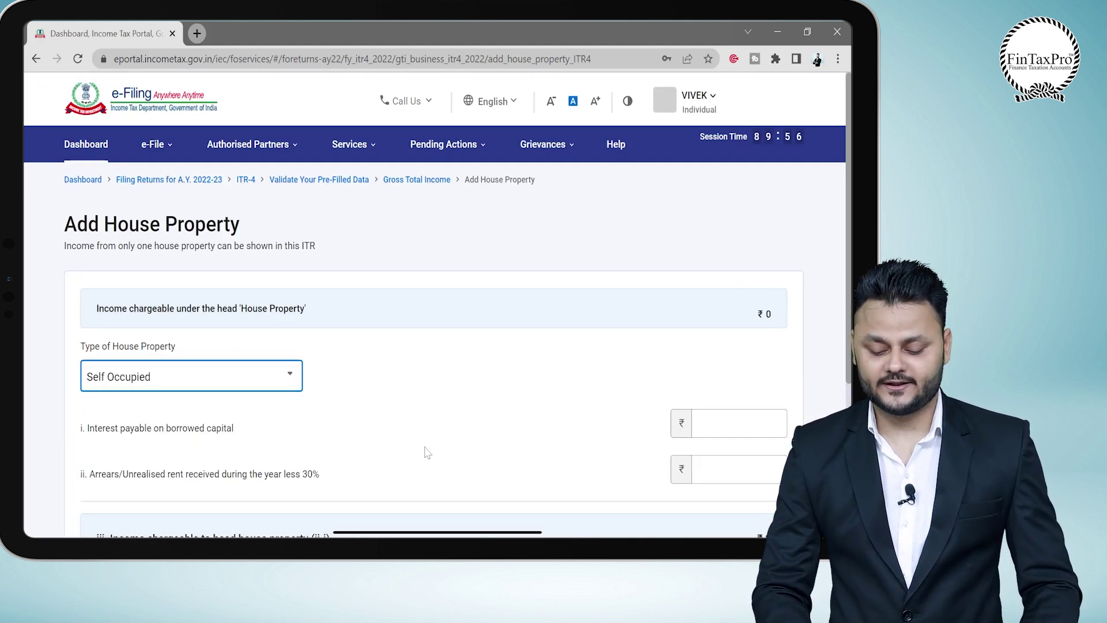
scroll(425, 450, "down", 3)
left_click(87, 281)
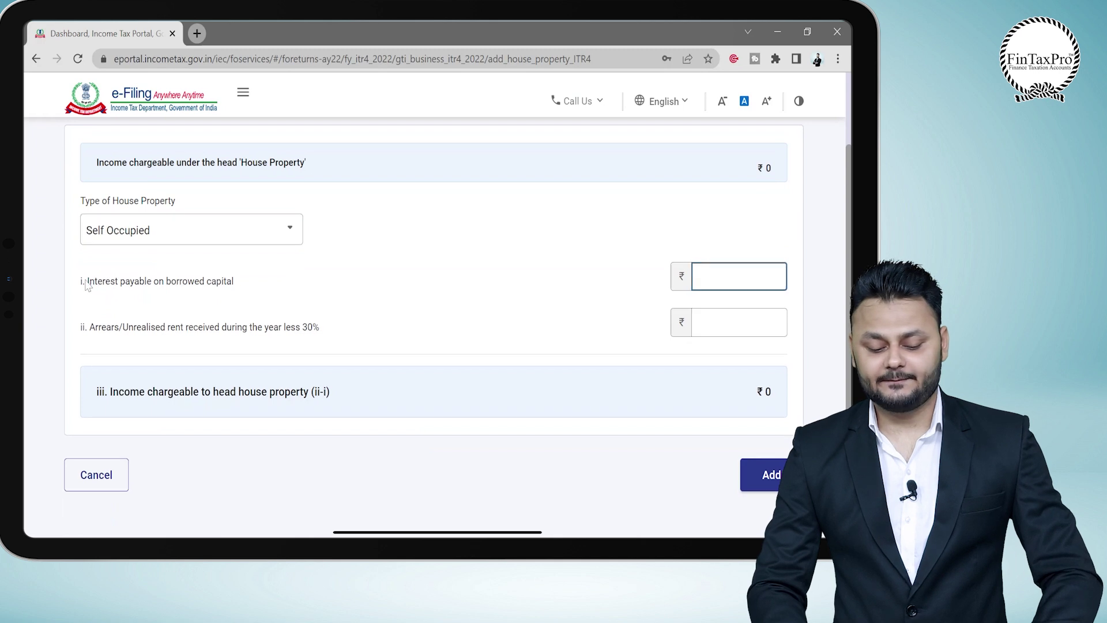
left_click_drag(86, 282, 261, 282)
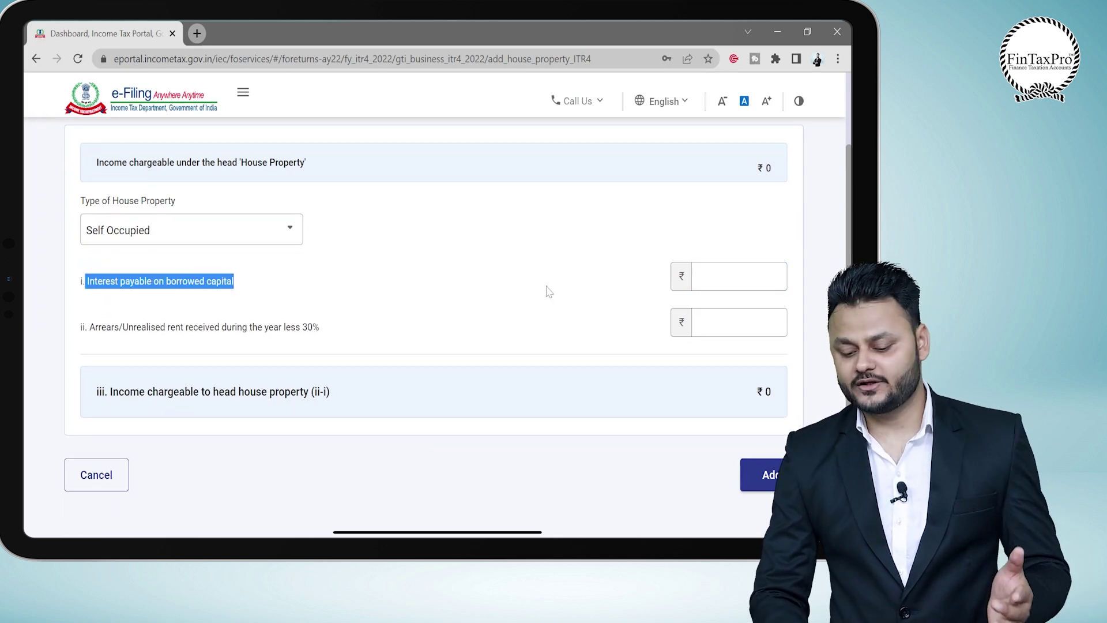
left_click(738, 276)
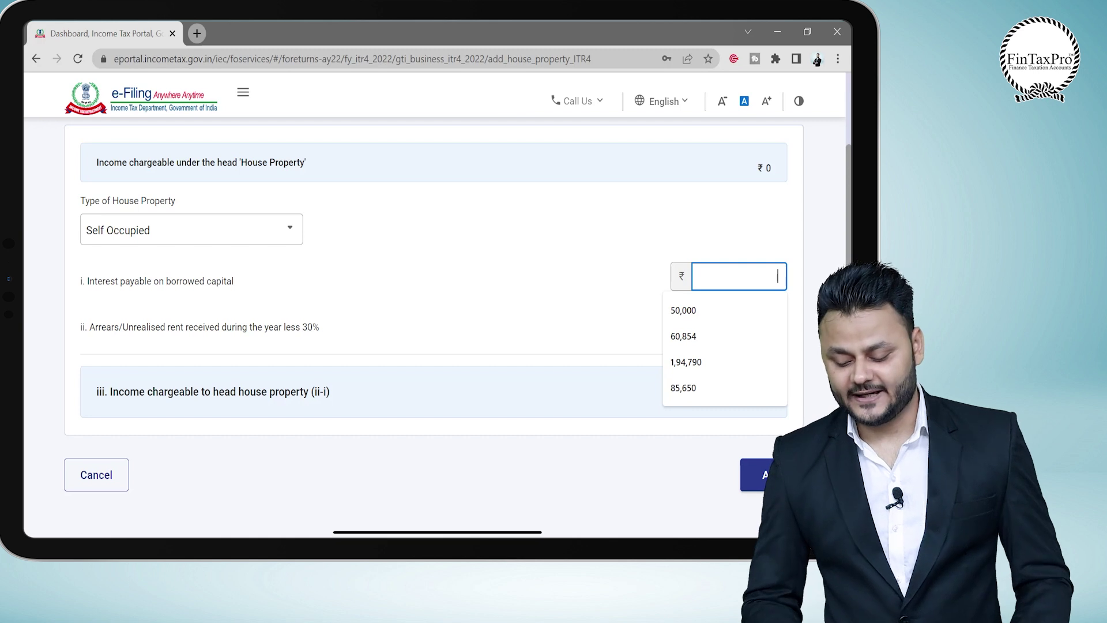
left_click(503, 296)
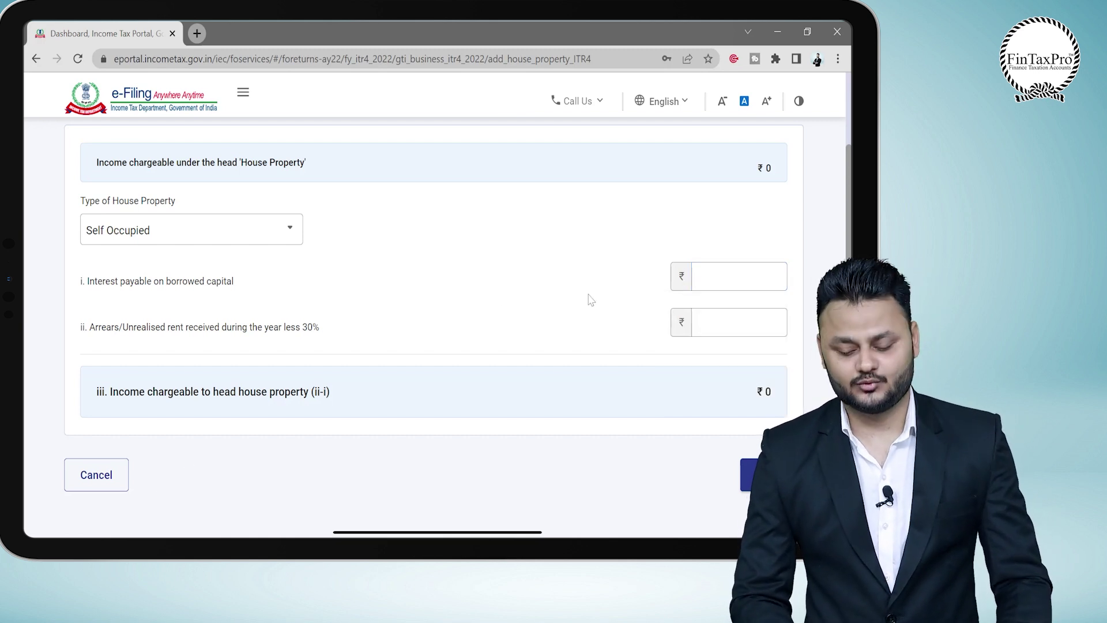
left_click(90, 483)
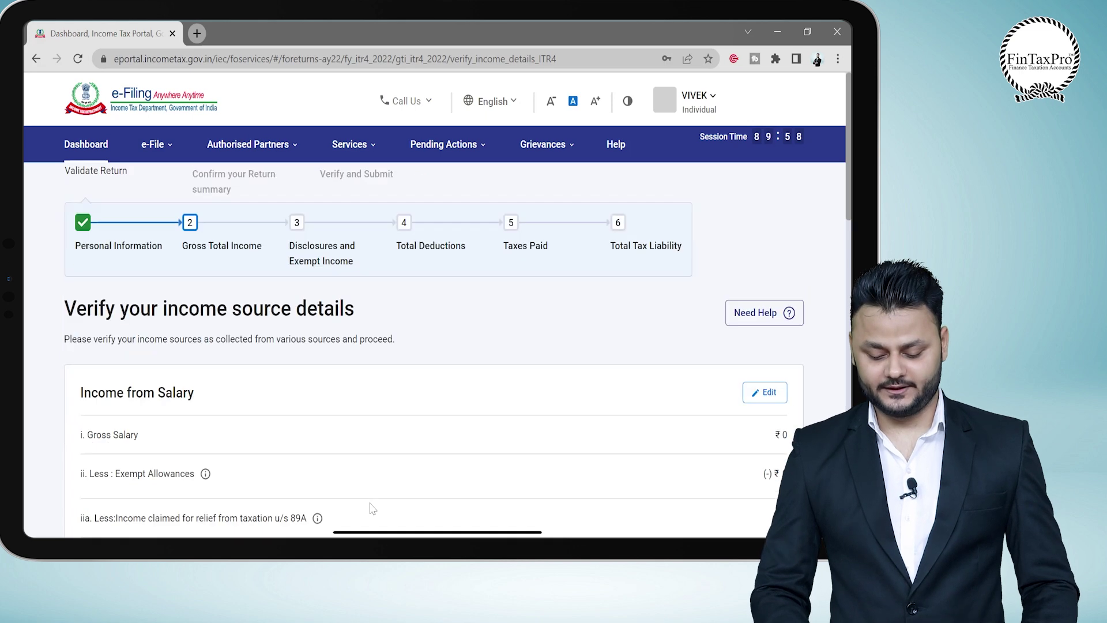
Start adding details for Income from Business or Profession and open the Profession computation under Section 44ADA.
scroll(372, 508, "down", 10)
scroll(372, 508, "down", 3)
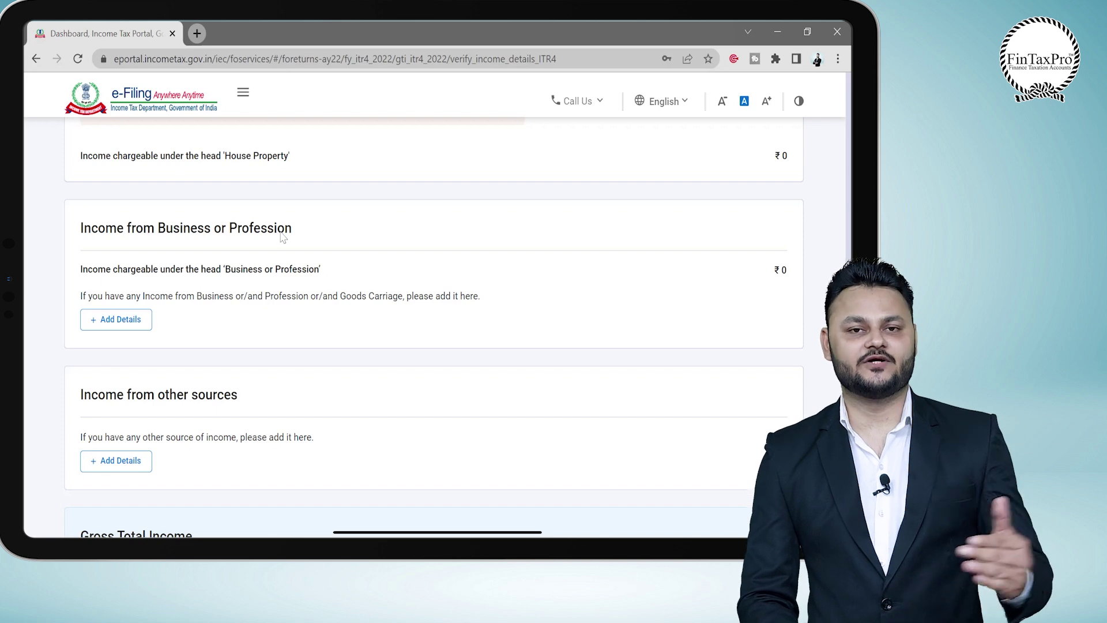
left_click(130, 320)
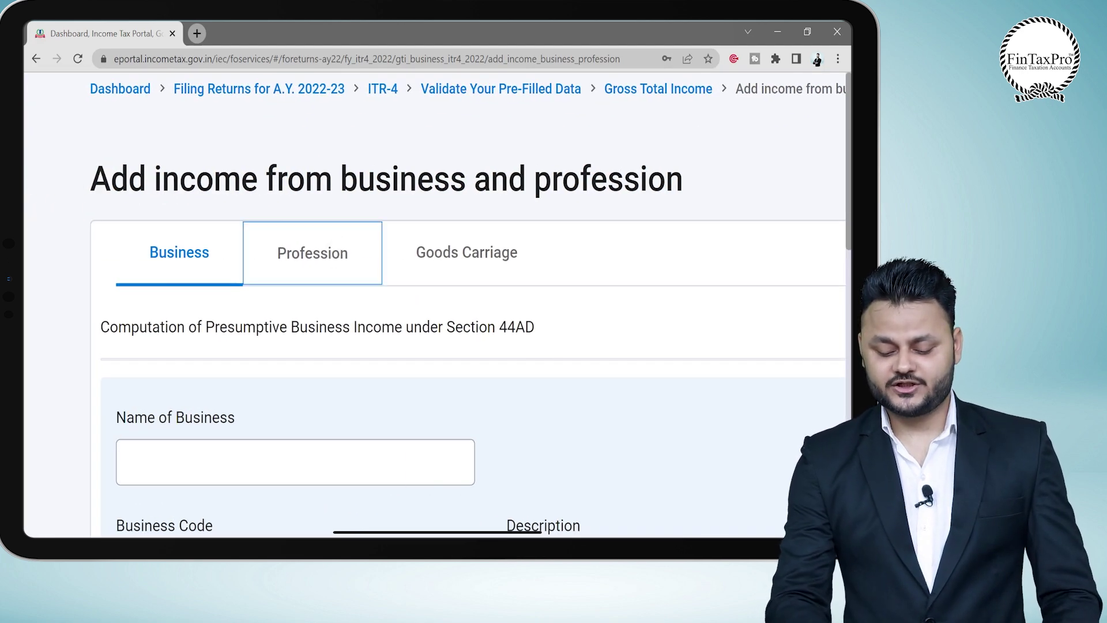
key("Tab")
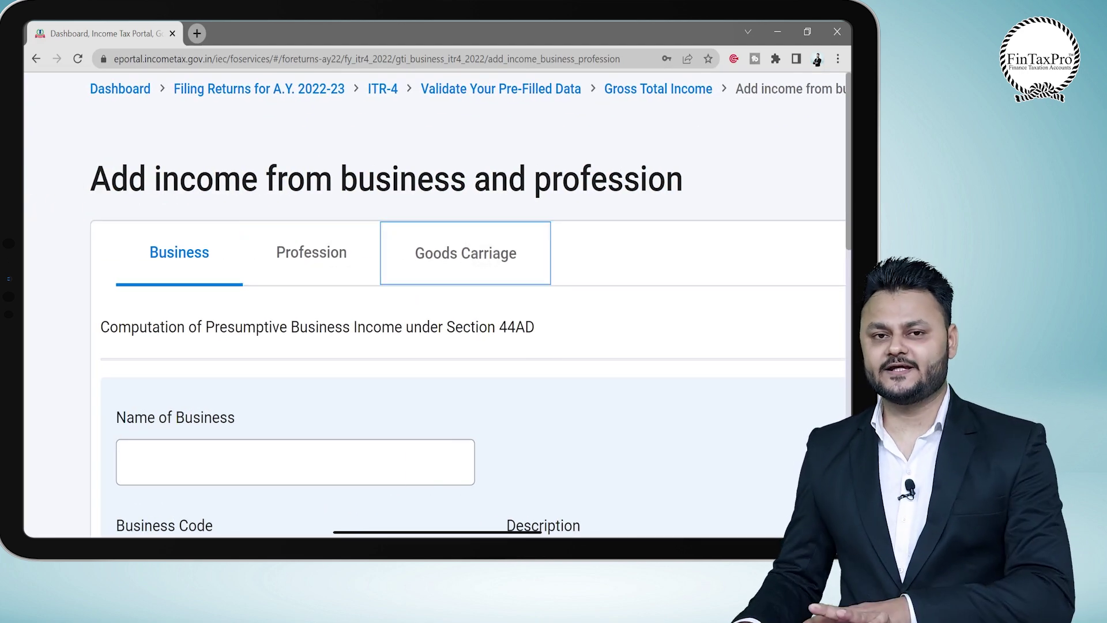
key("shift+Tab")
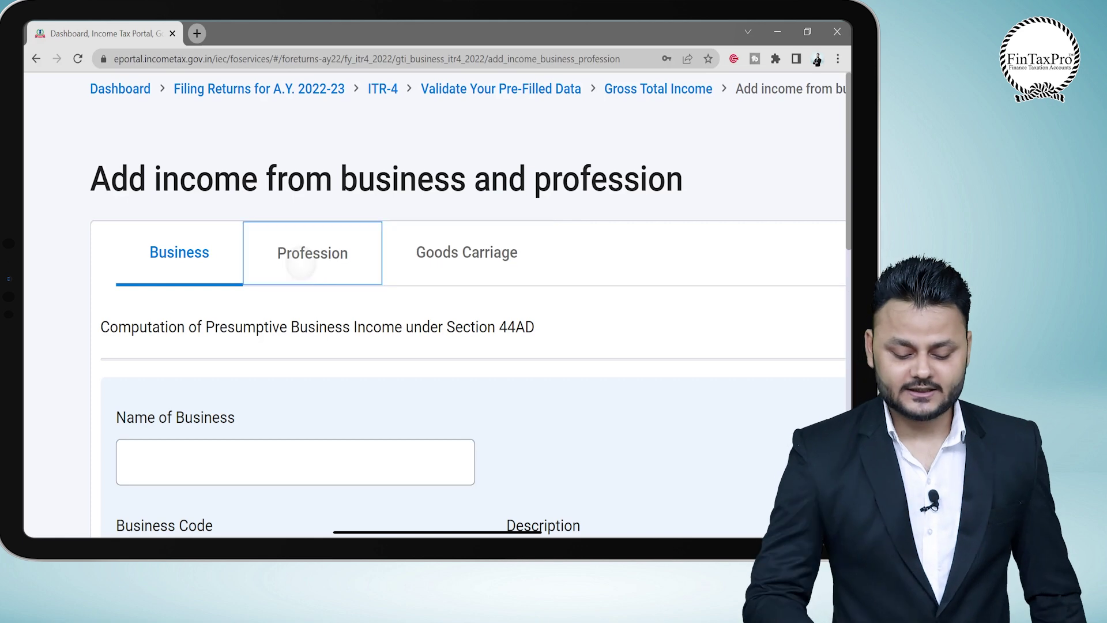
left_click(297, 270)
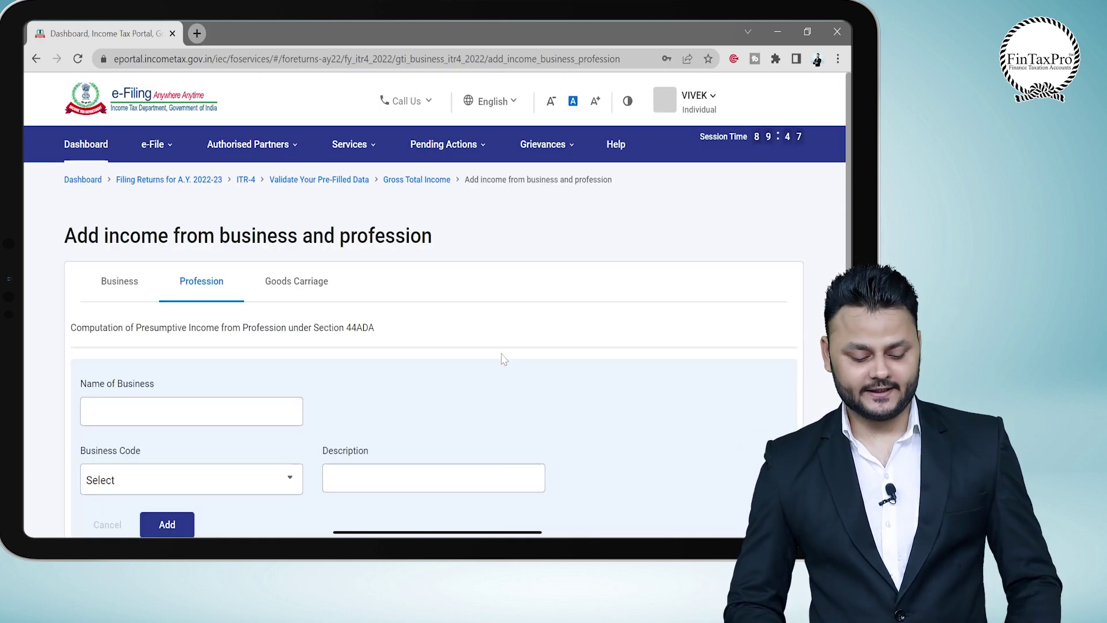
Enter KITC Krishna Investment & Tax Consultancy as the business name and choose code 16002-Accounting, book-keeping and auditing profession, leaving the description blank.
scroll(502, 359, "down", 3)
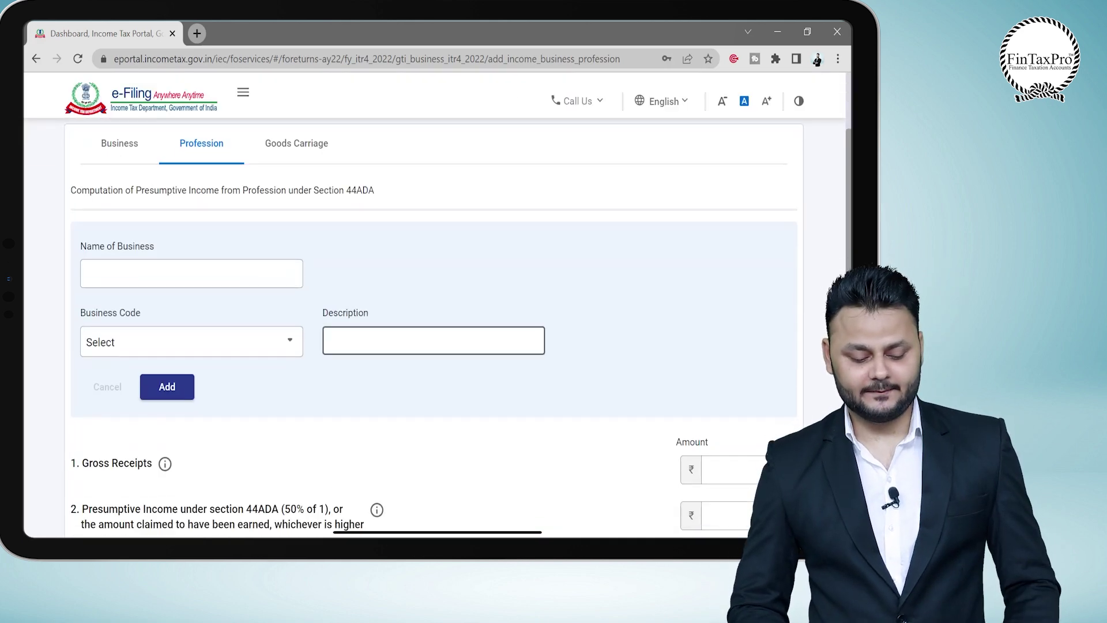
left_click(191, 265)
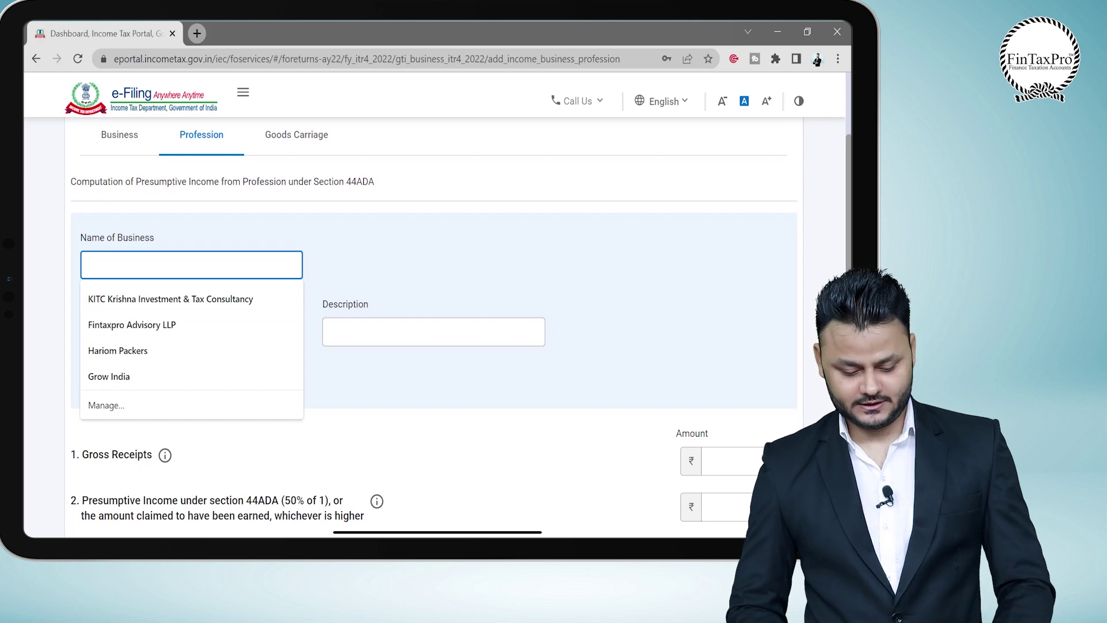
left_click(202, 300)
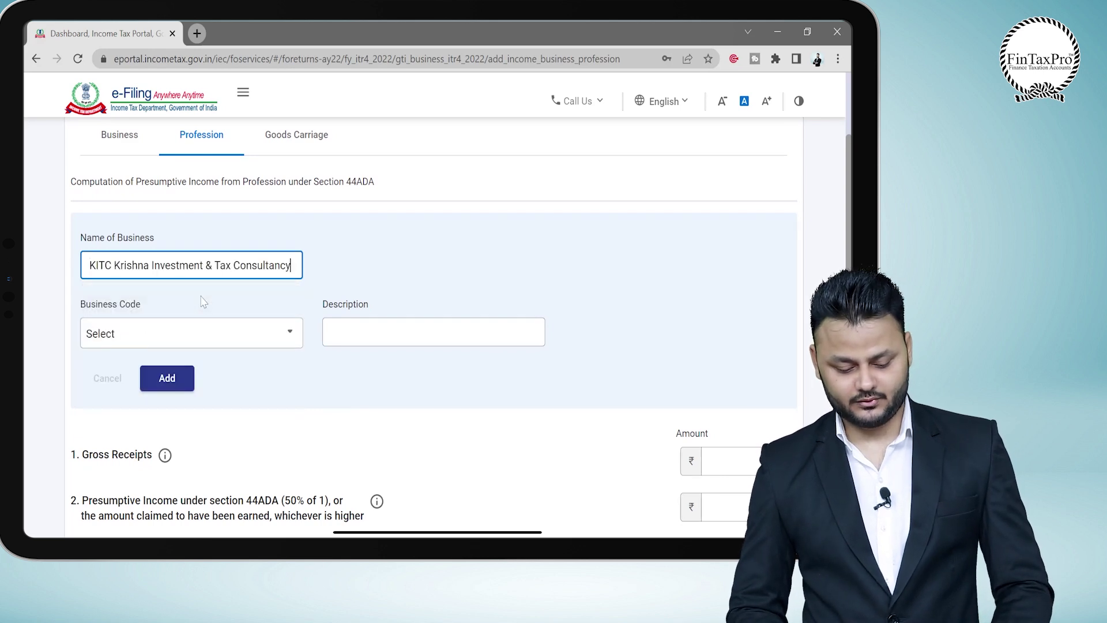
left_click(257, 346)
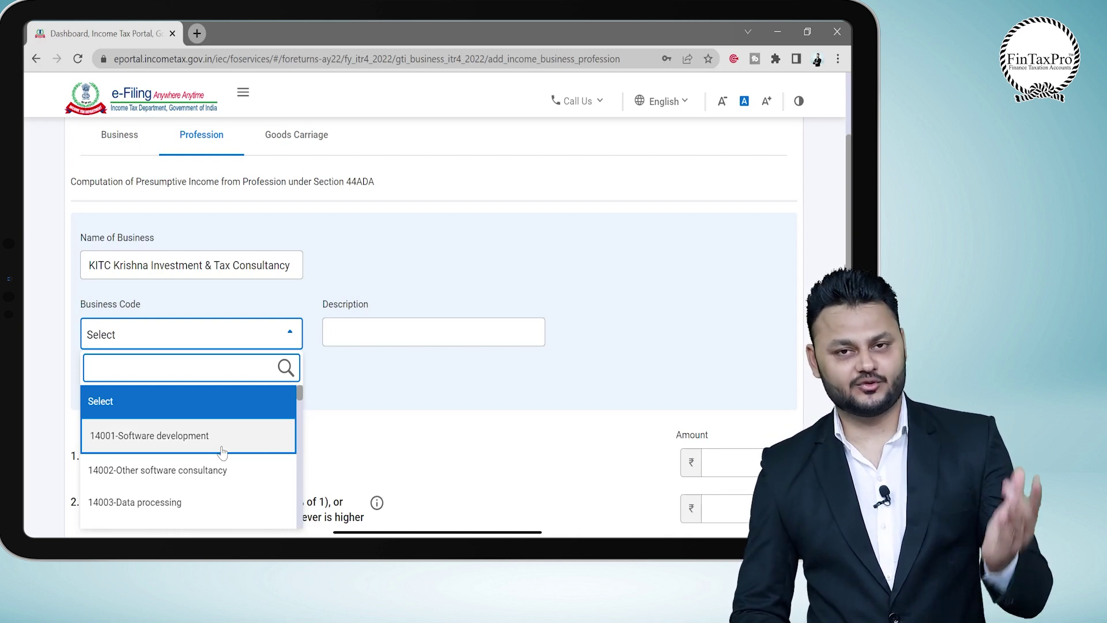
scroll(223, 452, "down", 1)
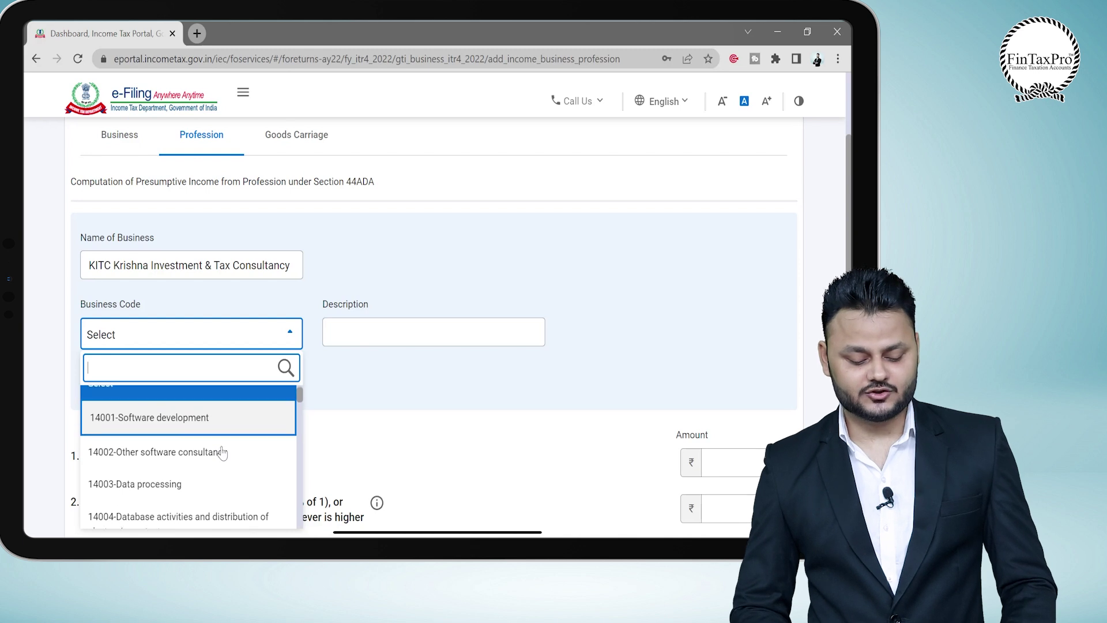
scroll(224, 470, "down", 4)
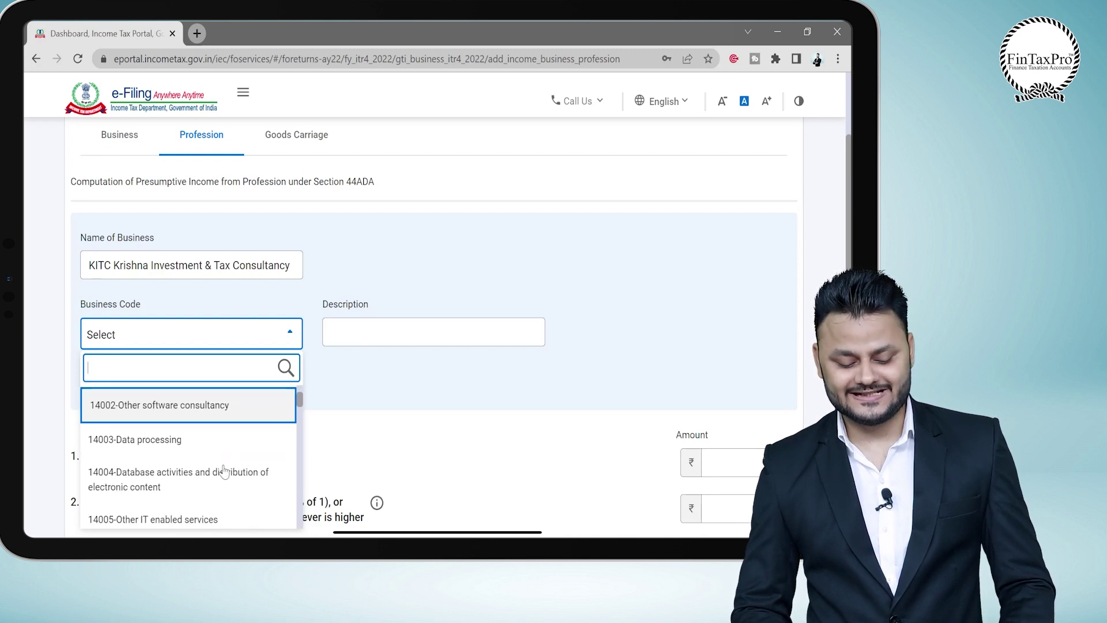
scroll(224, 470, "down", 3)
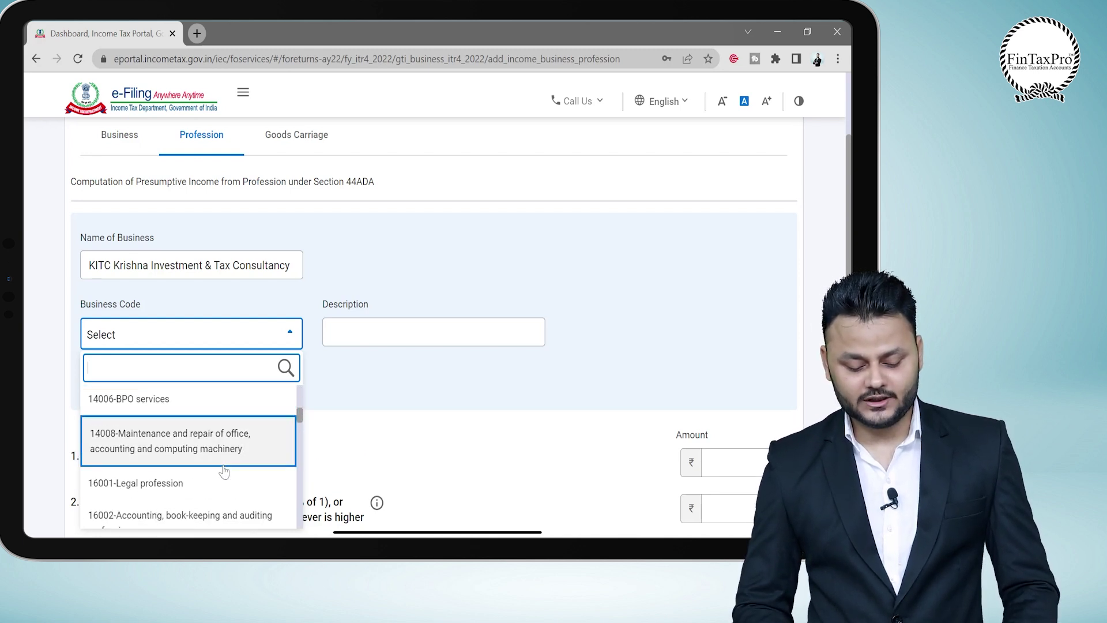
scroll(198, 488, "down", 1)
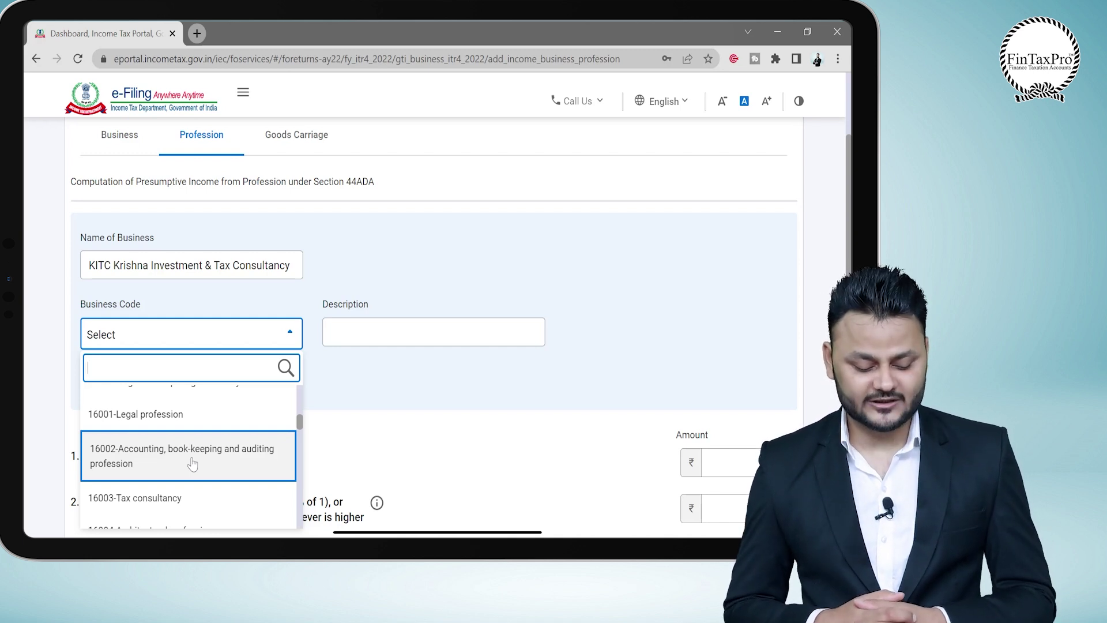
left_click(192, 459)
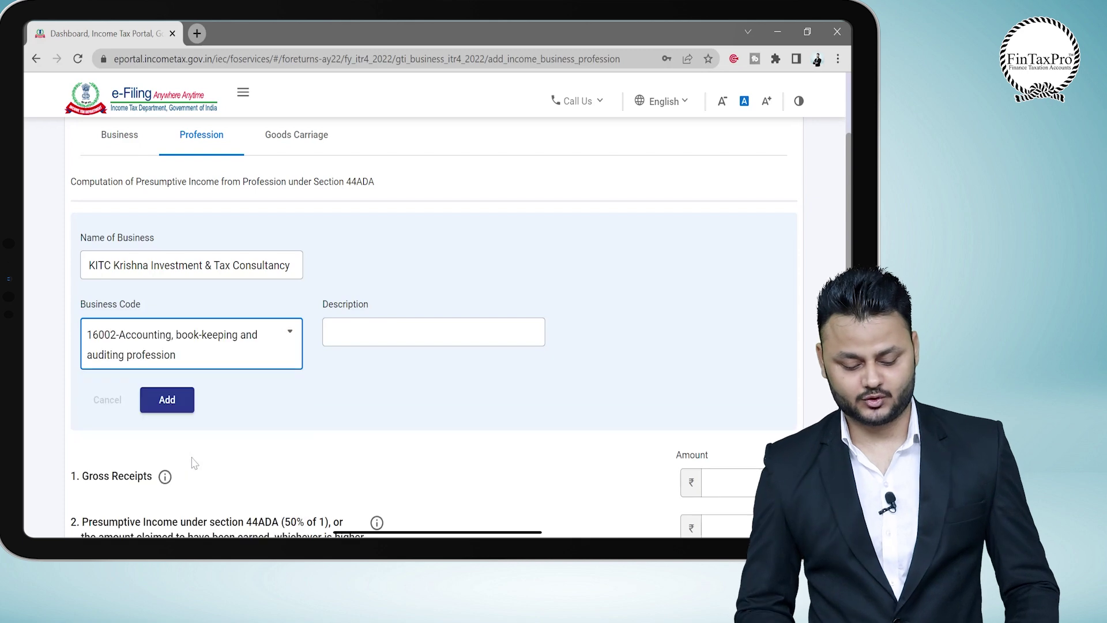
left_click(417, 338)
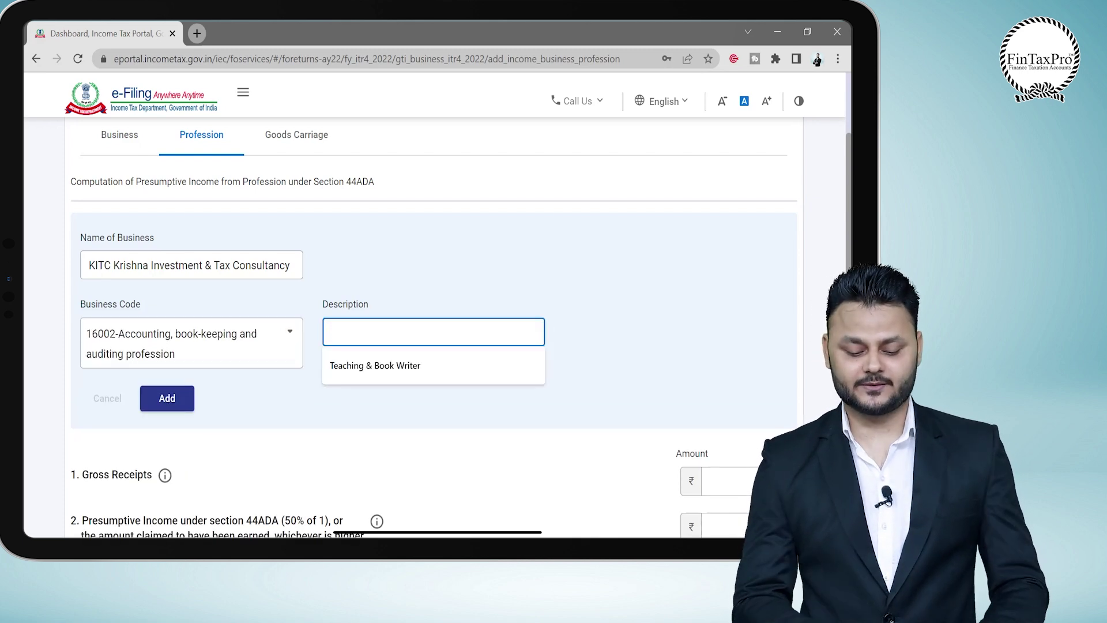
left_click(650, 353)
Set the gross receipts of the profession to ₹9,00,000.
scroll(569, 435, "down", 4)
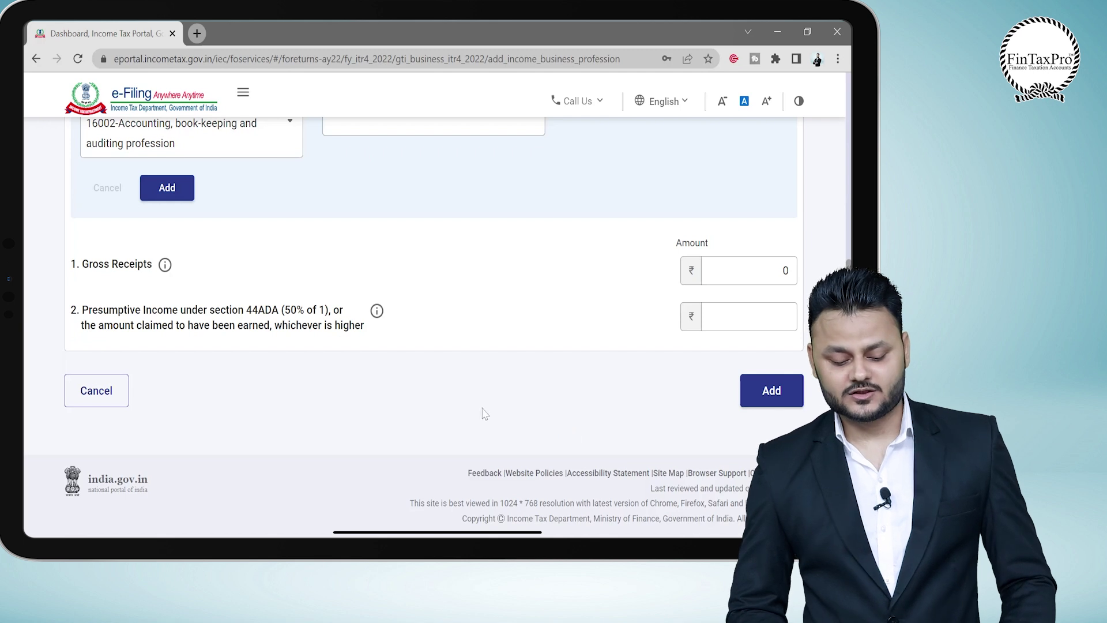
scroll(482, 410, "up", 2)
left_click(750, 389)
key("BackSpace")
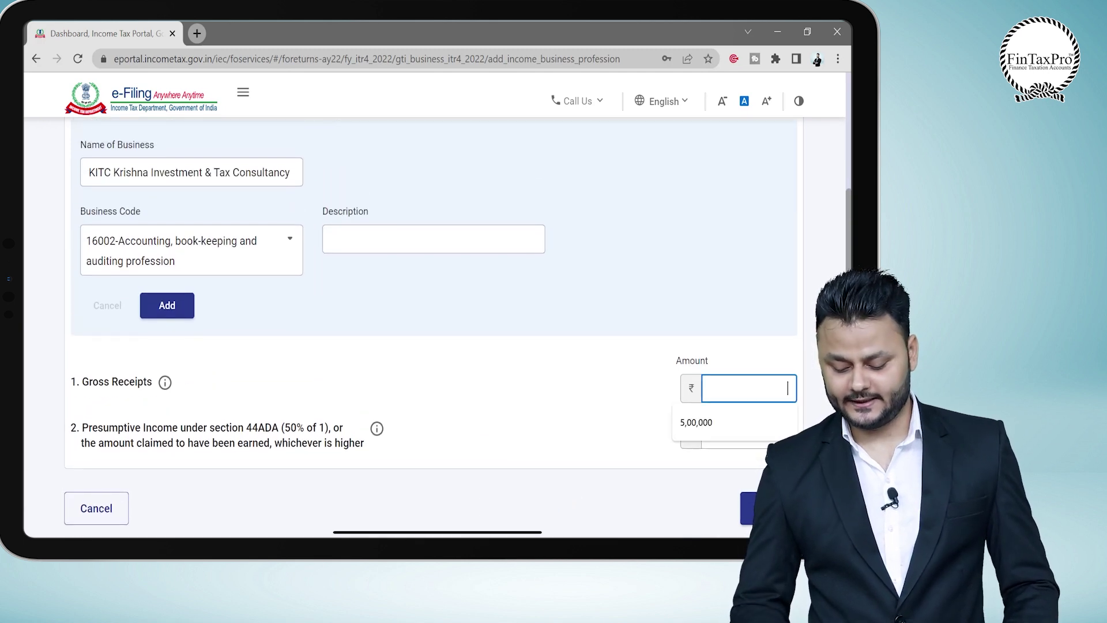
type("900000")
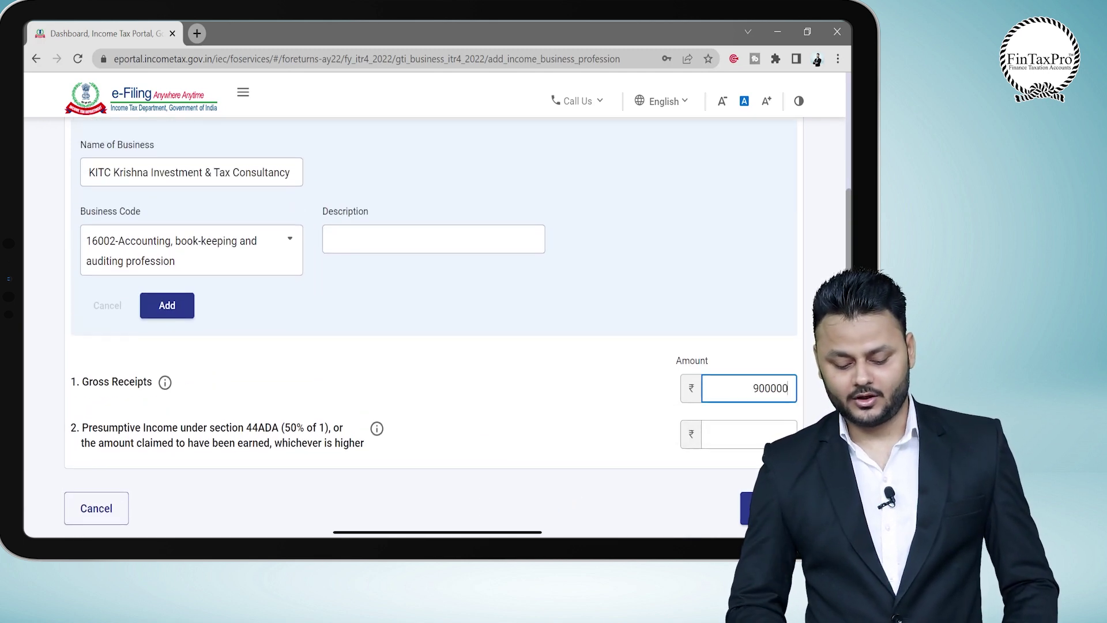
key("Tab")
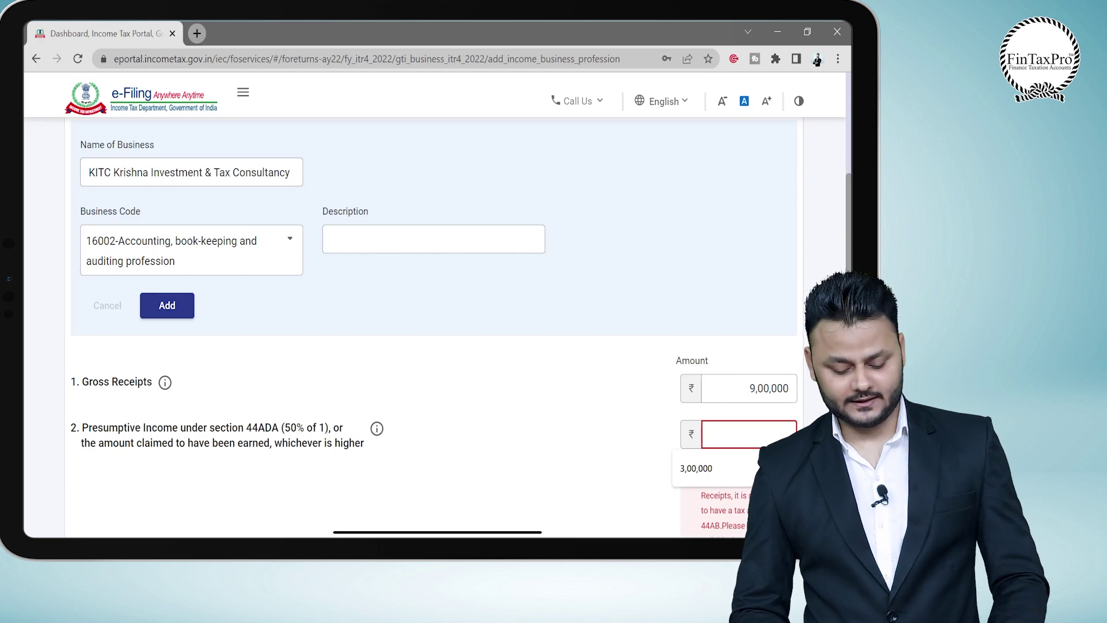
Check the P.G.B.P. income in the Excel computation, enter ₹4,60,000 as presumptive income under section 44ADA, and add the profession income to the return.
key("alt+Tab")
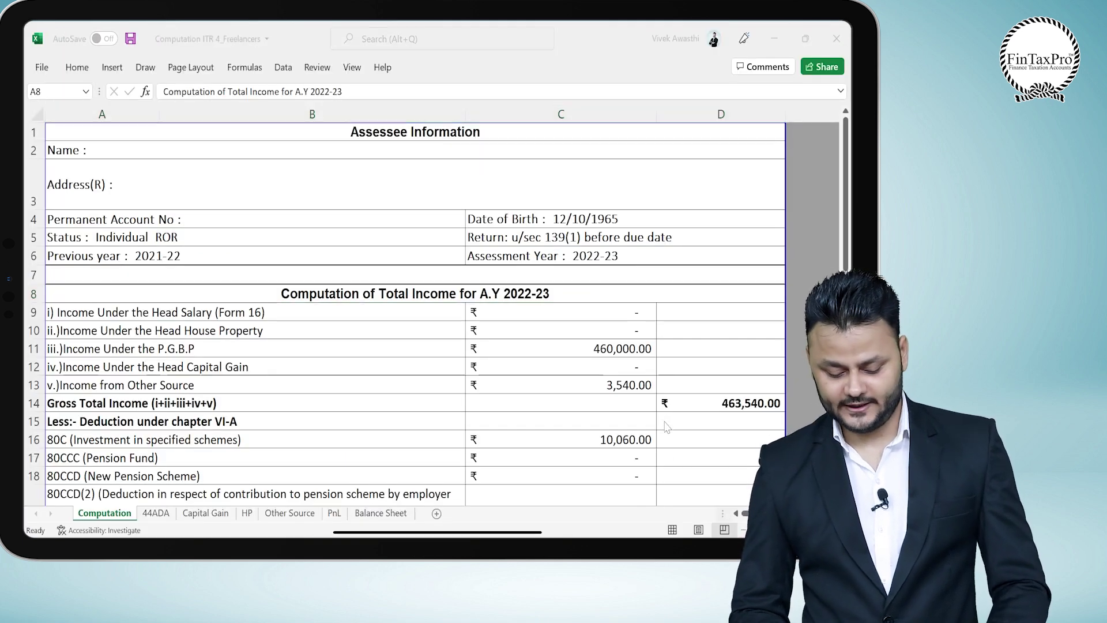
key("alt+Tab")
scroll(667, 426, "down", 2)
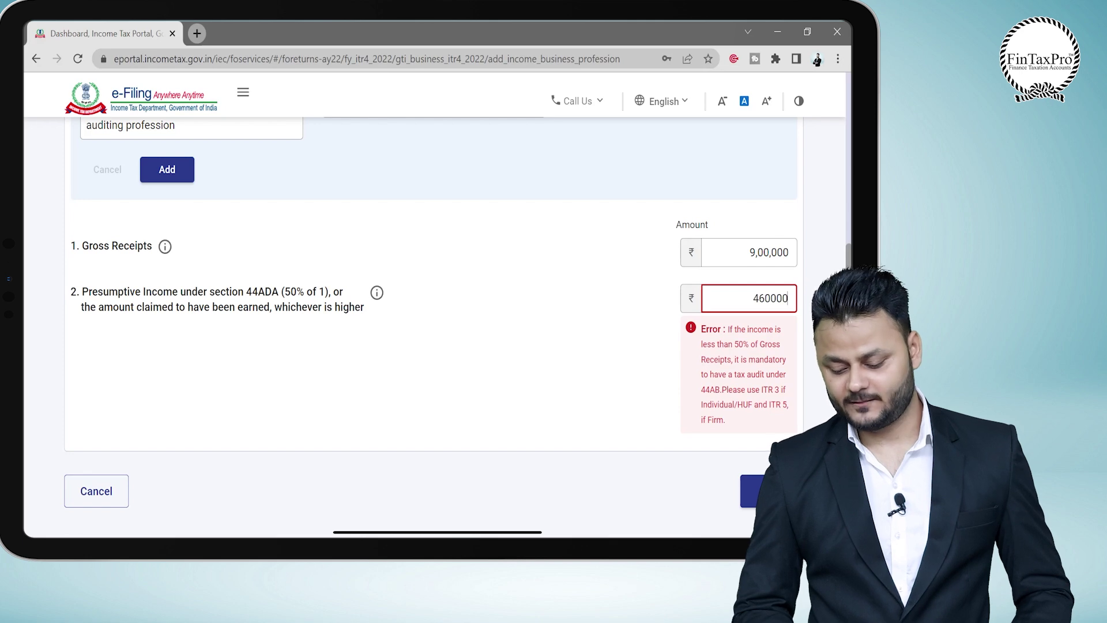
left_click(589, 384)
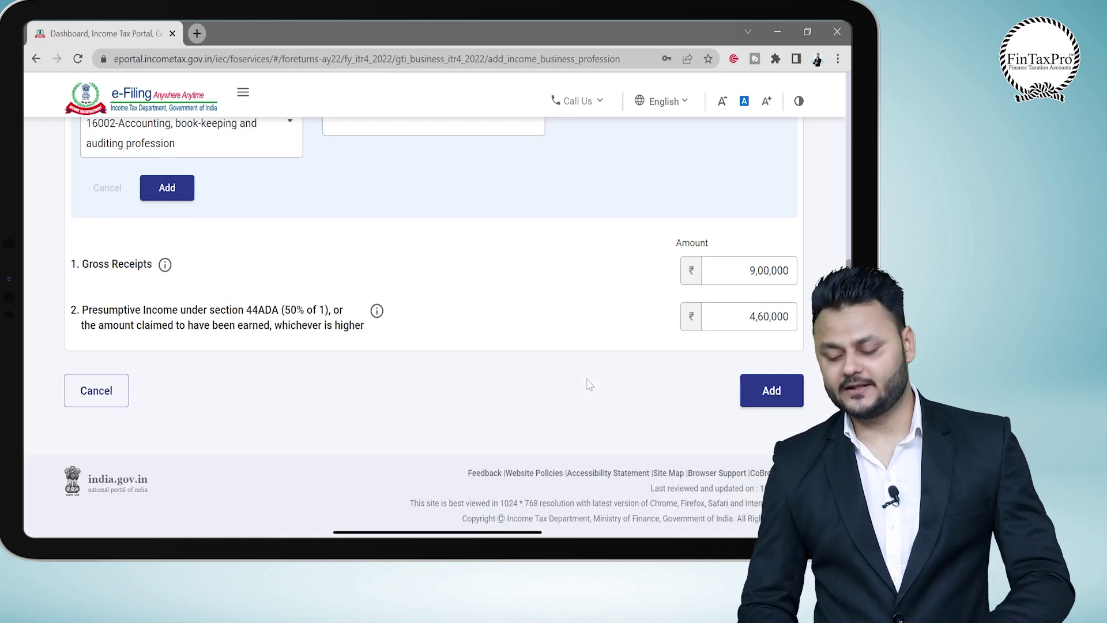
left_click(770, 395)
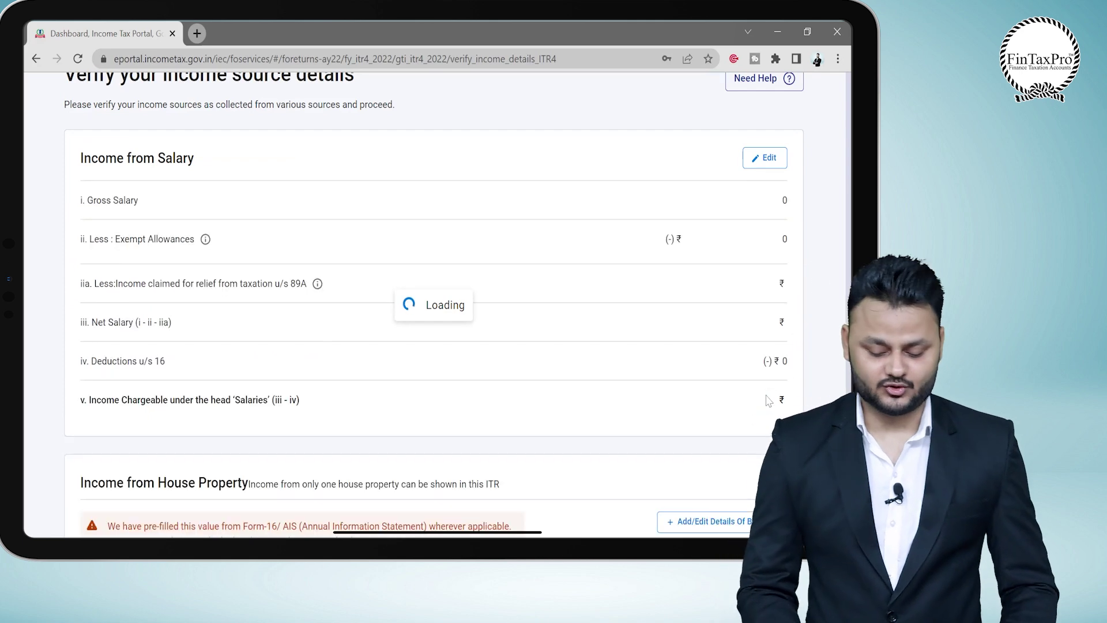
scroll(461, 427, "down", 10)
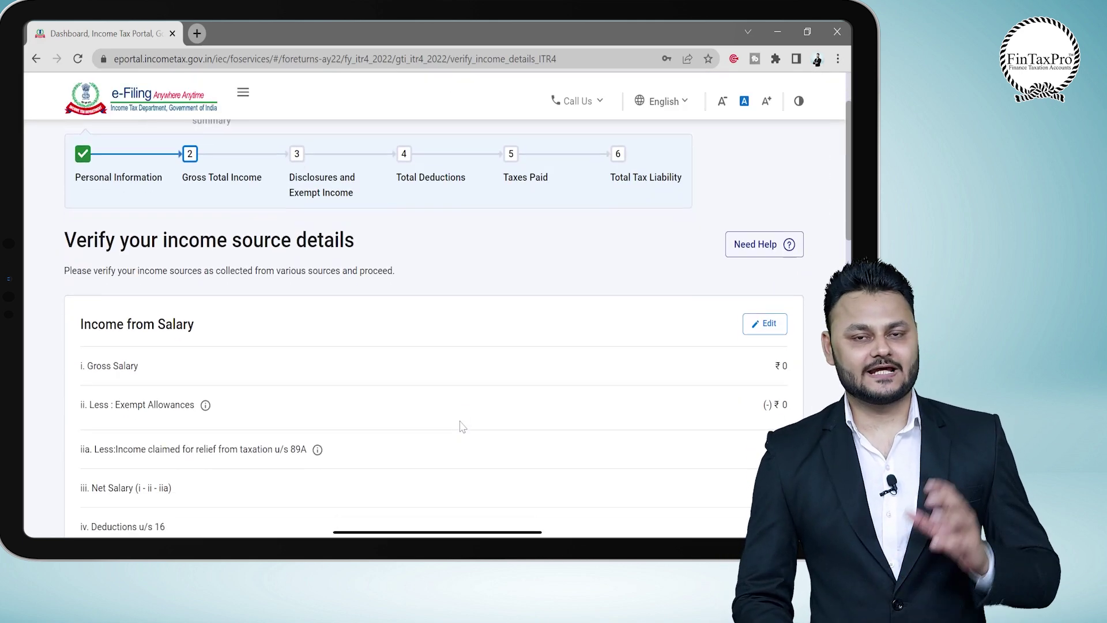
Review the added Income from Business or Profession entry and start adding details for Income from other sources.
scroll(462, 427, "down", 1)
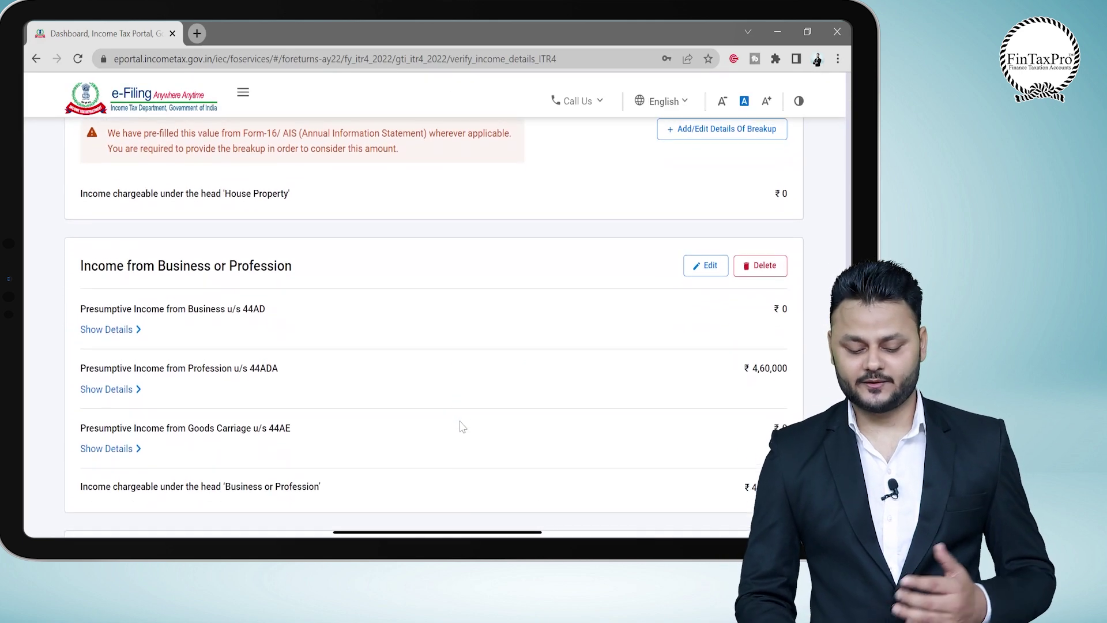
scroll(462, 426, "down", 2)
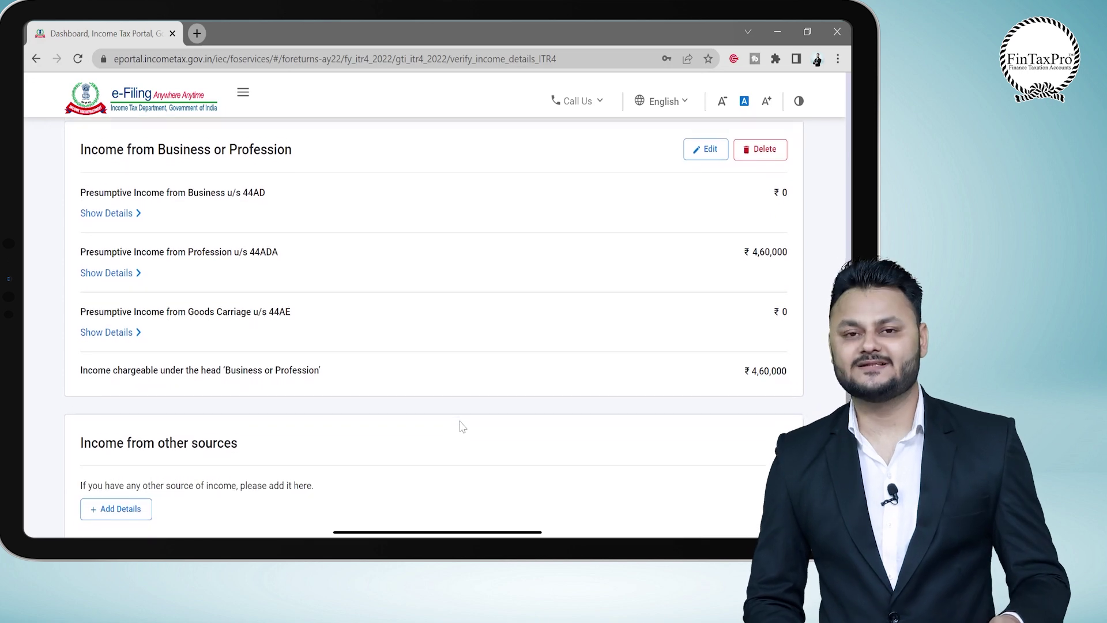
scroll(462, 427, "down", 3)
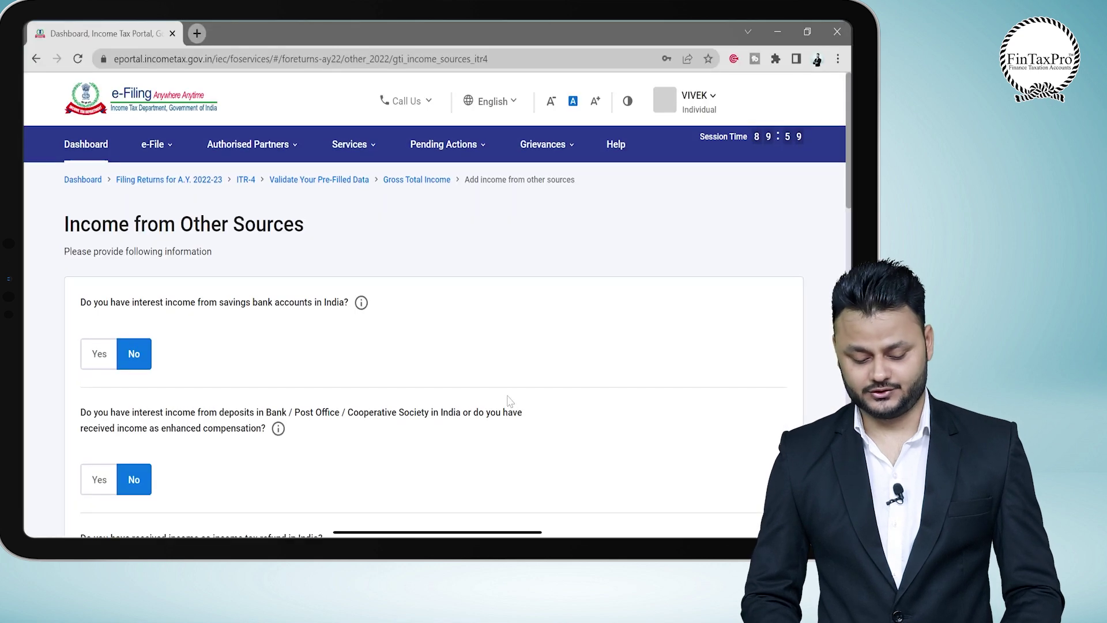
Declare interest income from savings bank accounts in India and enter ₹3,540 as the amount.
scroll(510, 401, "down", 2)
scroll(510, 402, "up", 2)
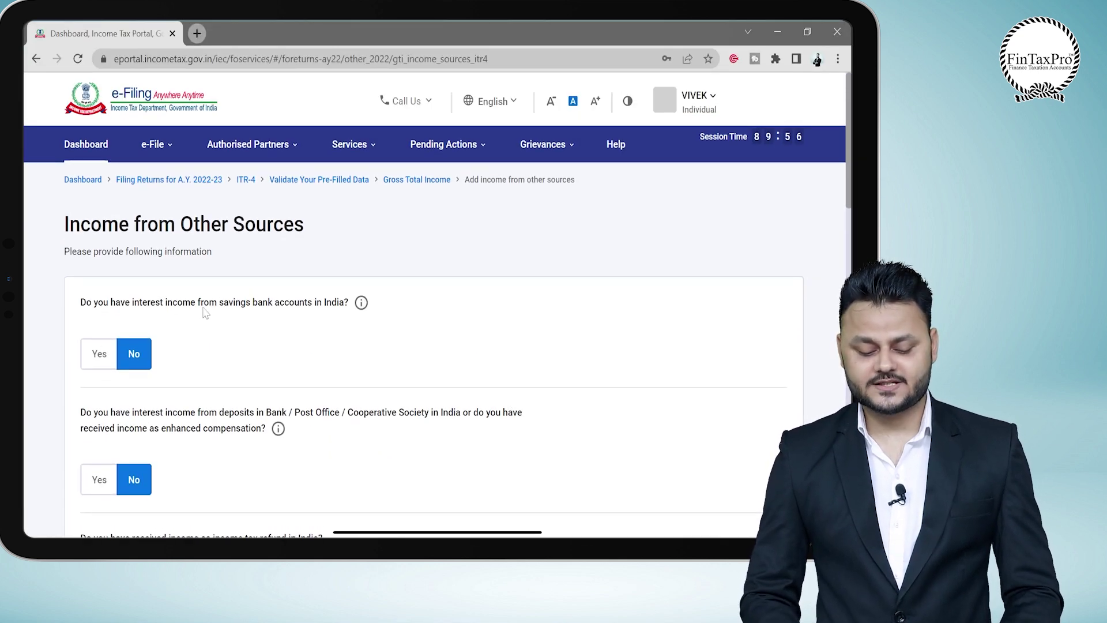
scroll(265, 322, "down", 1)
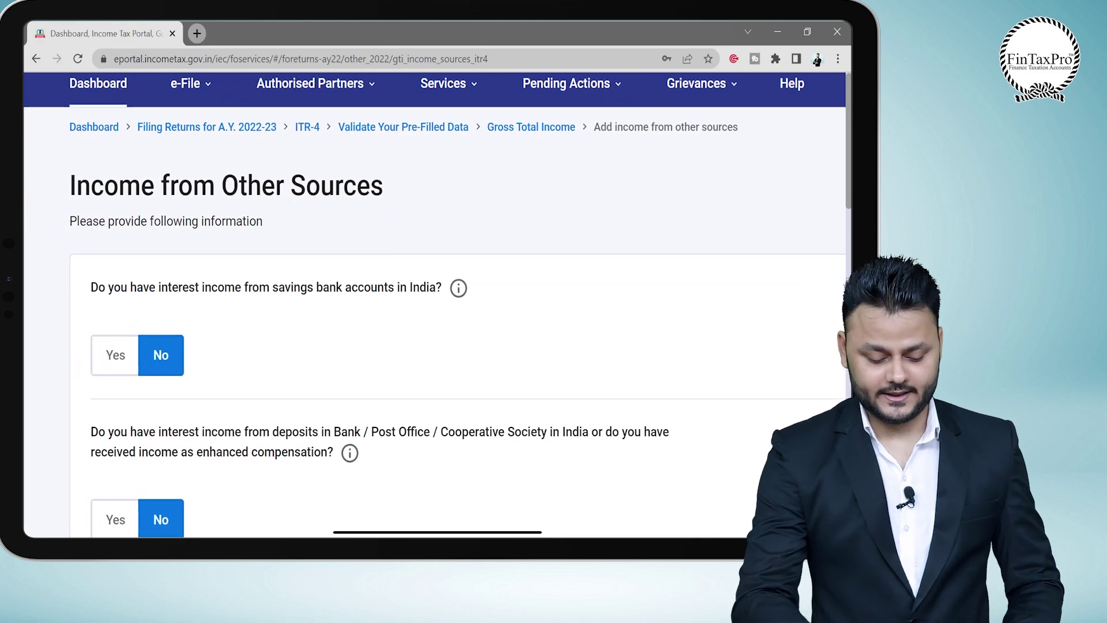
left_click(110, 354)
left_click(180, 417)
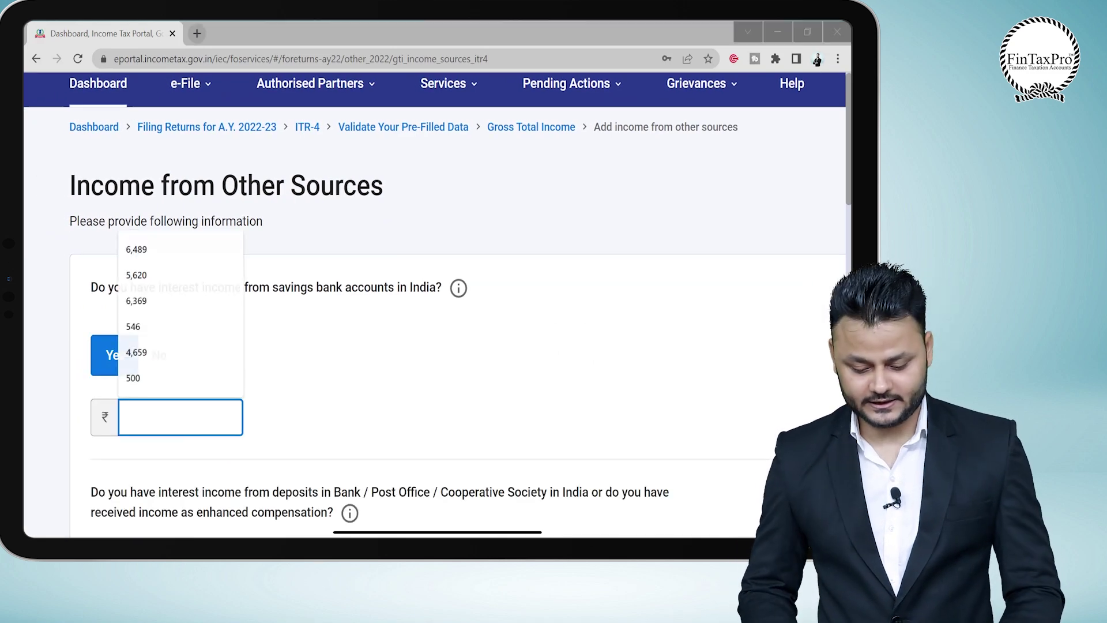
key("alt+Tab")
key("alt+Tab")
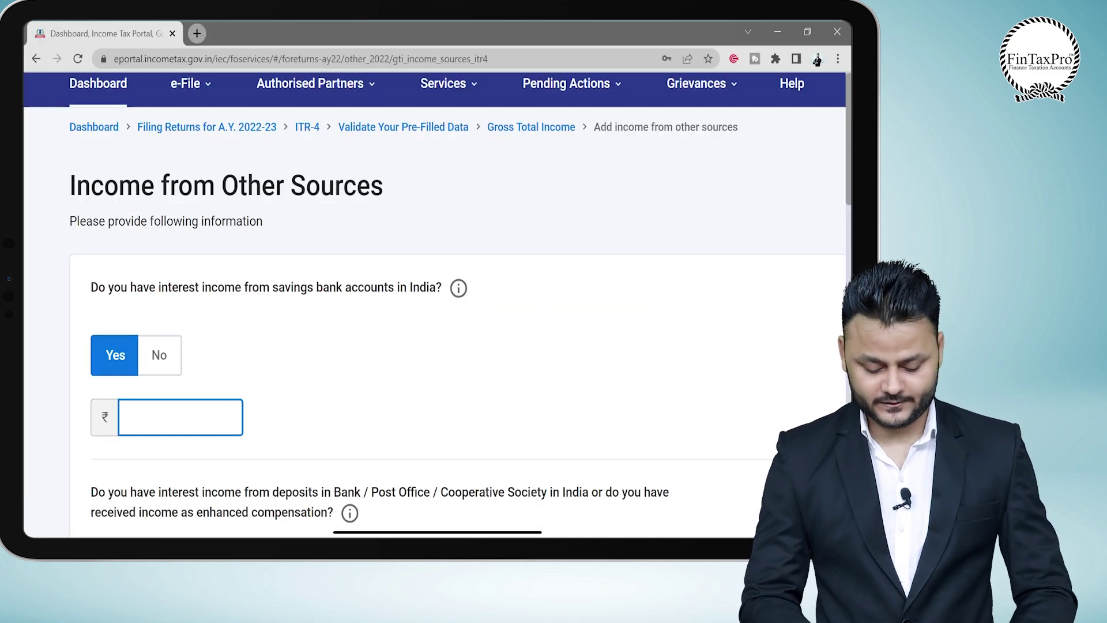
type("340")
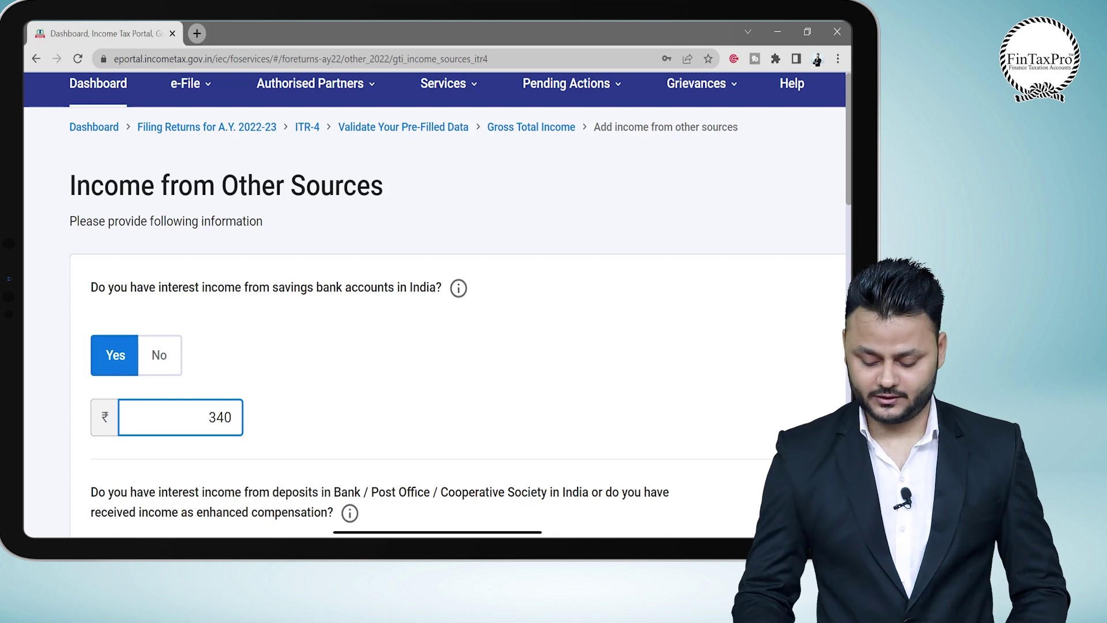
key("BackSpace")
key("BackSpace")
type("5")
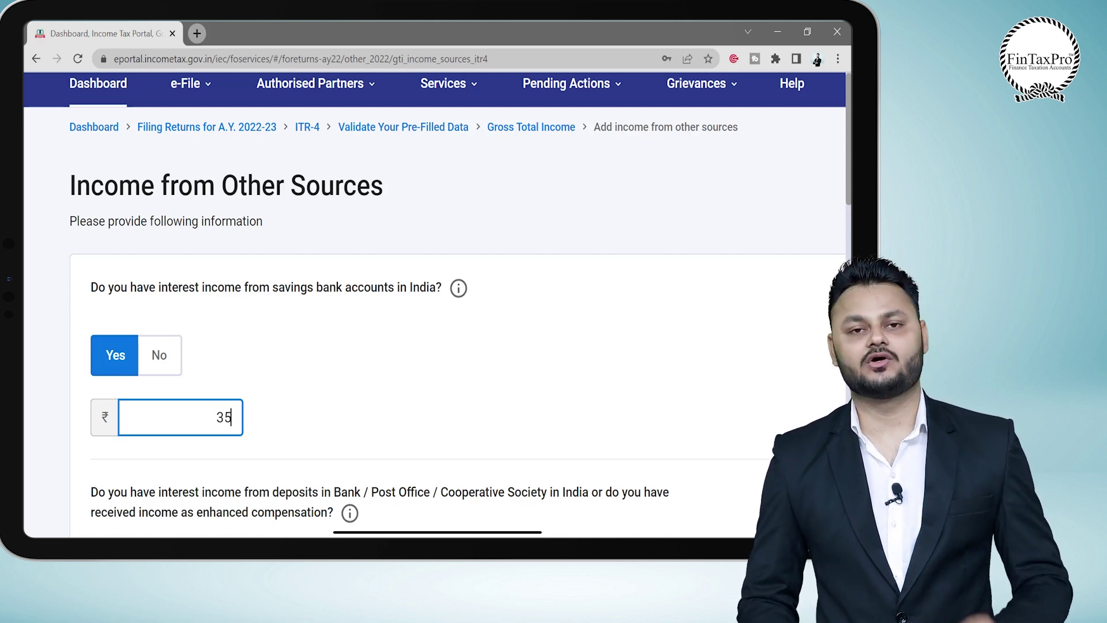
type("40")
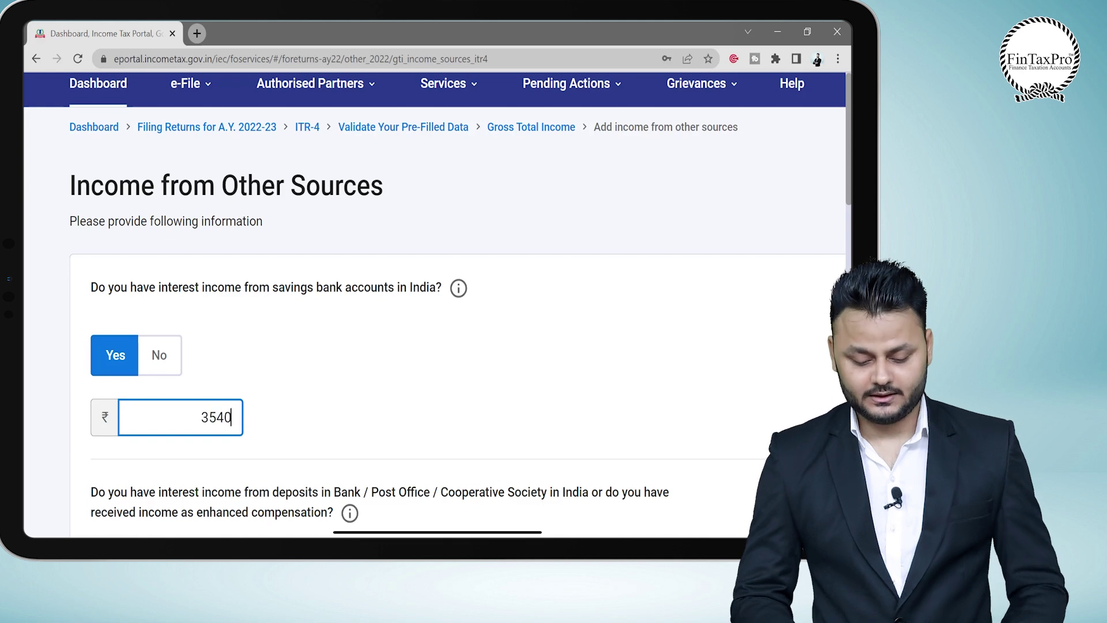
Open the Annual Information Statement (AIS) for F.Y. 2021-22 on the Compliance Portal and go to its Part B.
scroll(432, 300, "up", 2)
left_click(448, 167)
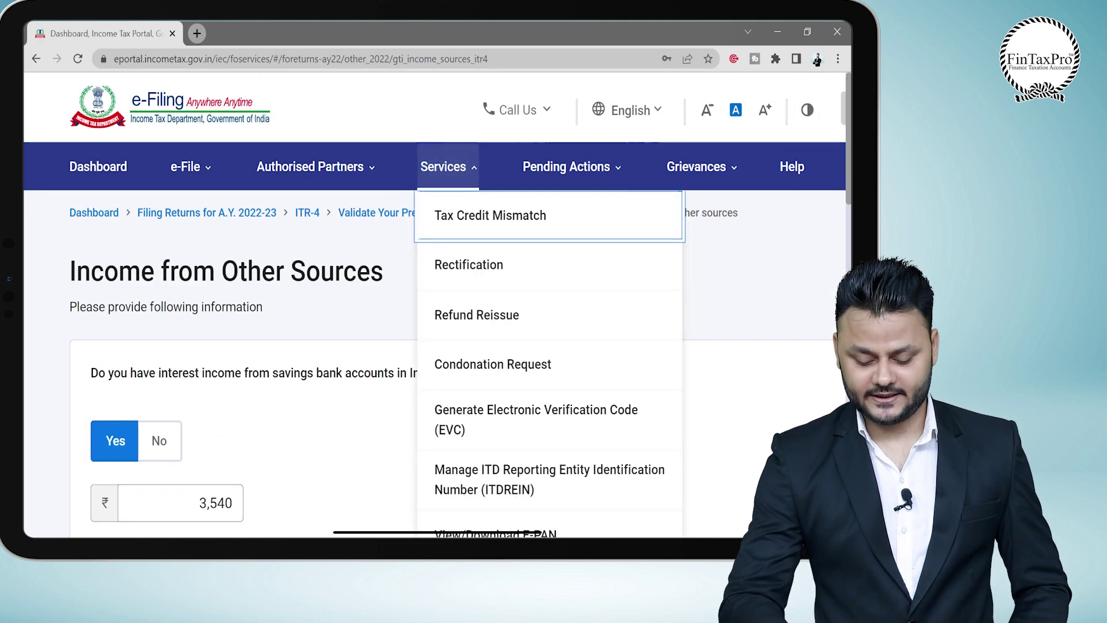
scroll(432, 300, "down", 4)
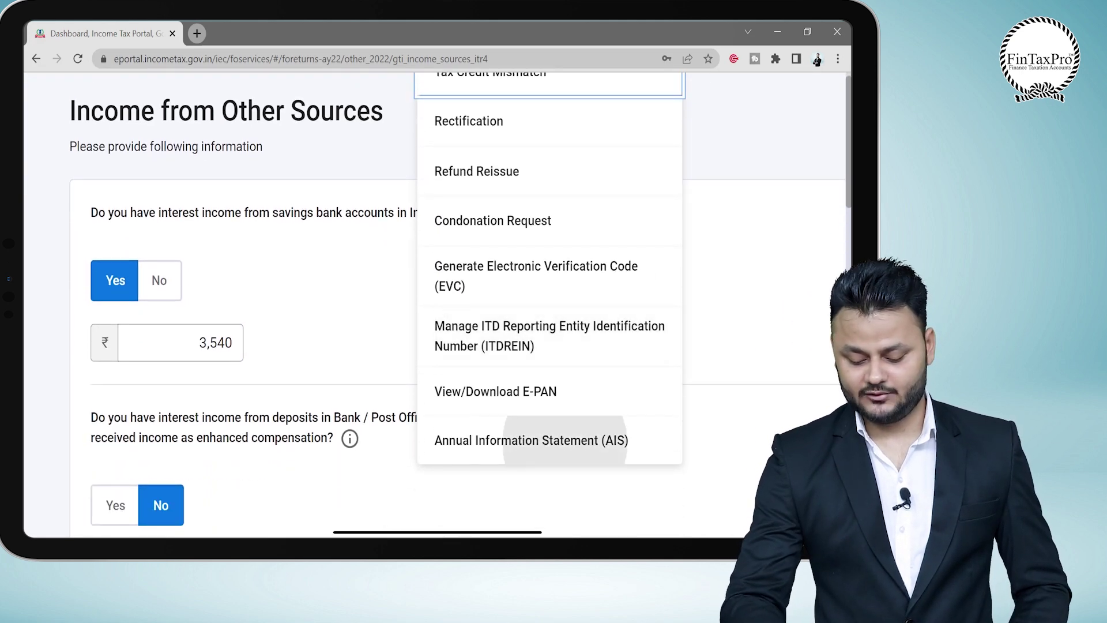
left_click(530, 440)
left_click(690, 455)
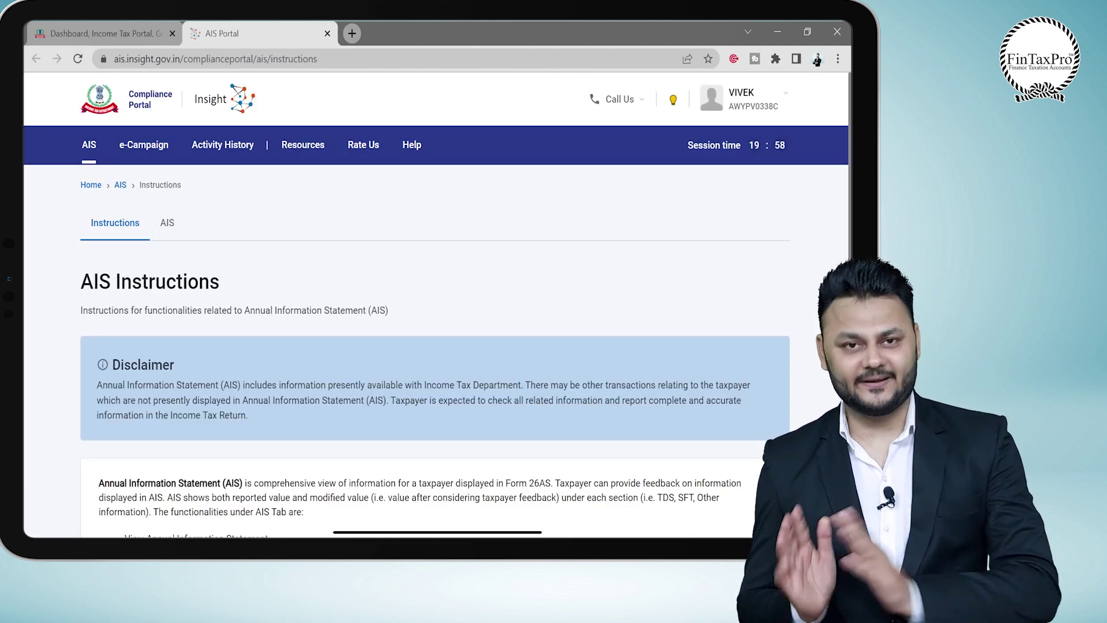
left_click(167, 223)
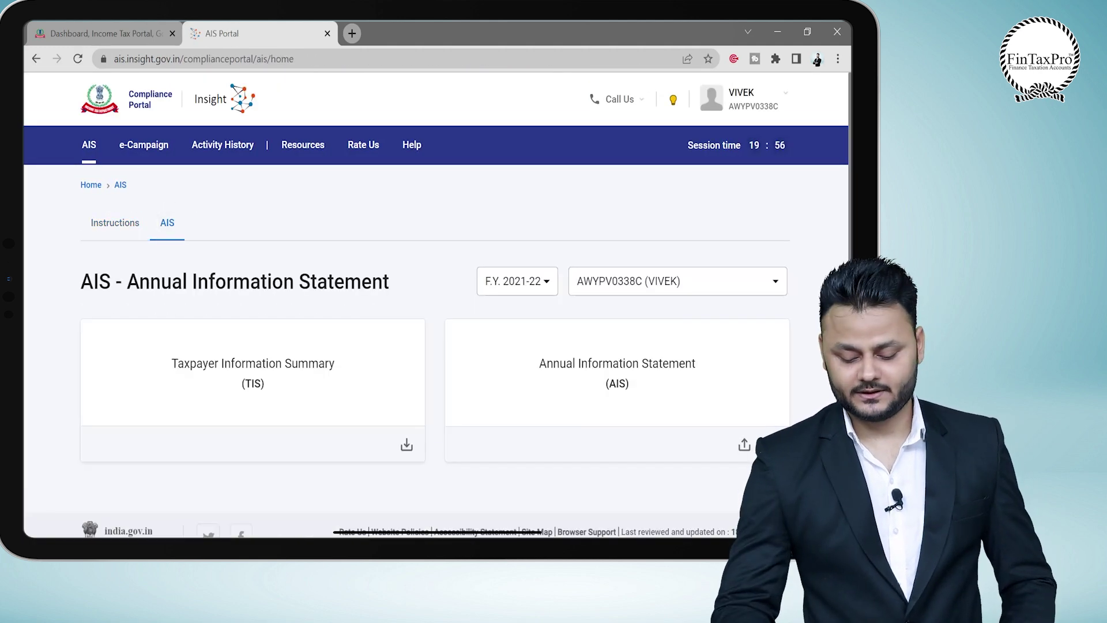
left_click(646, 381)
scroll(436, 305, "down", 5)
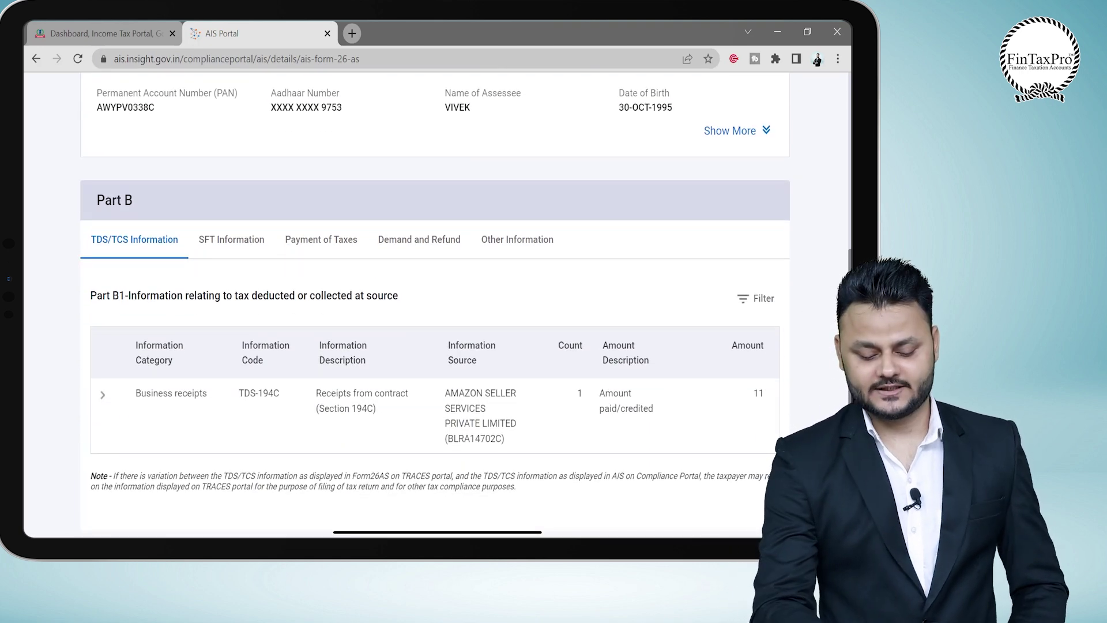
Check the SFT, tax payment, demand and refund, and other information in Part B of the AIS, and return to the return form.
left_click(248, 239)
left_click(362, 240)
left_click(465, 240)
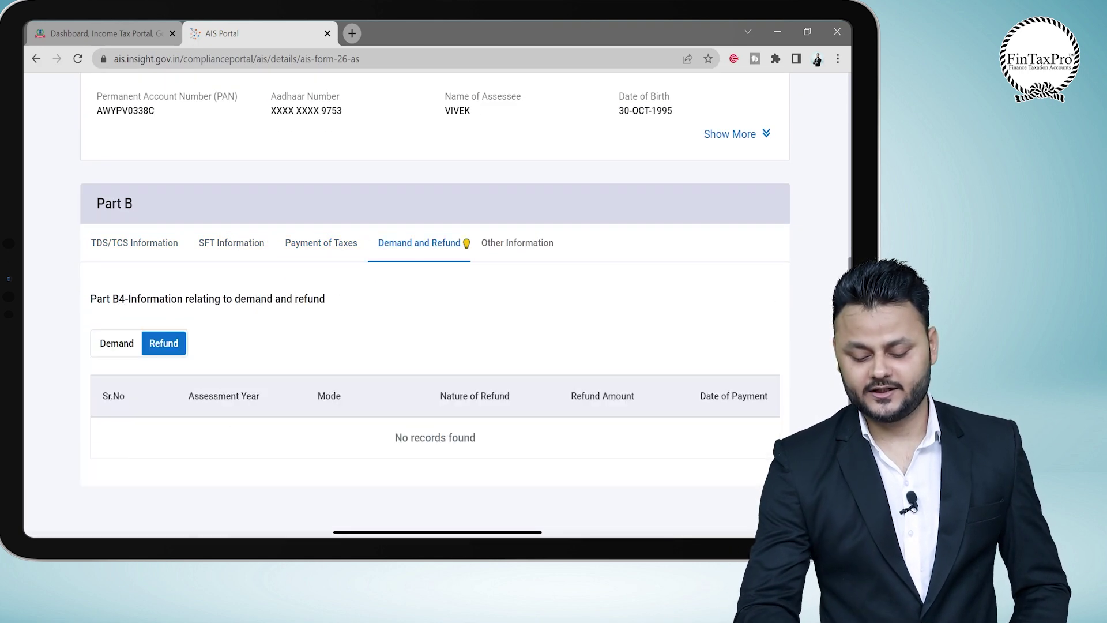
left_click(518, 243)
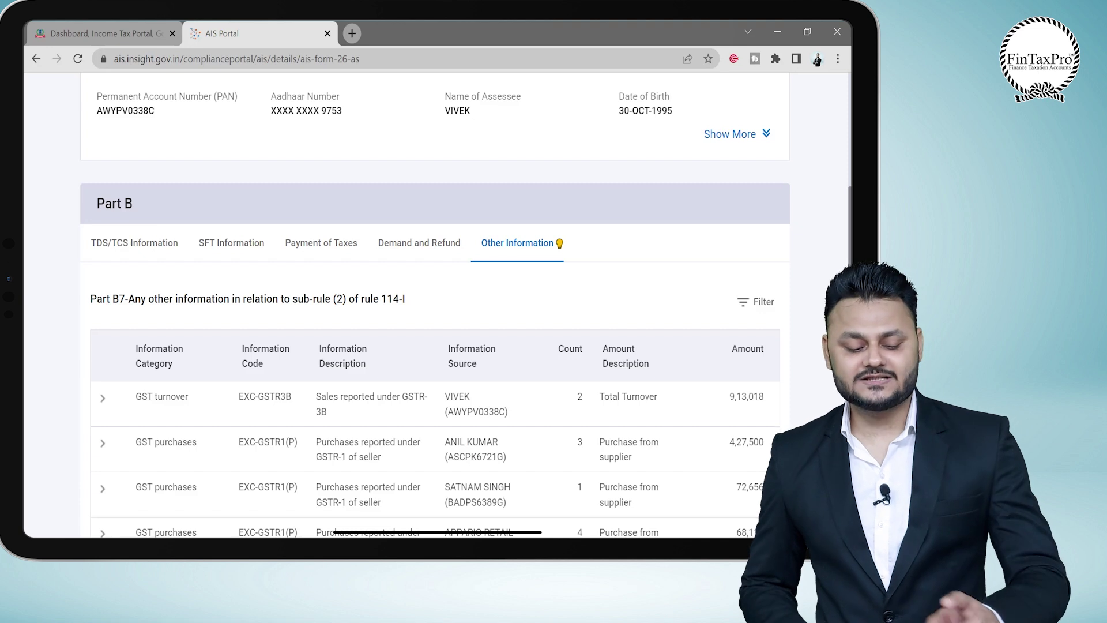
key("ctrl+Tab")
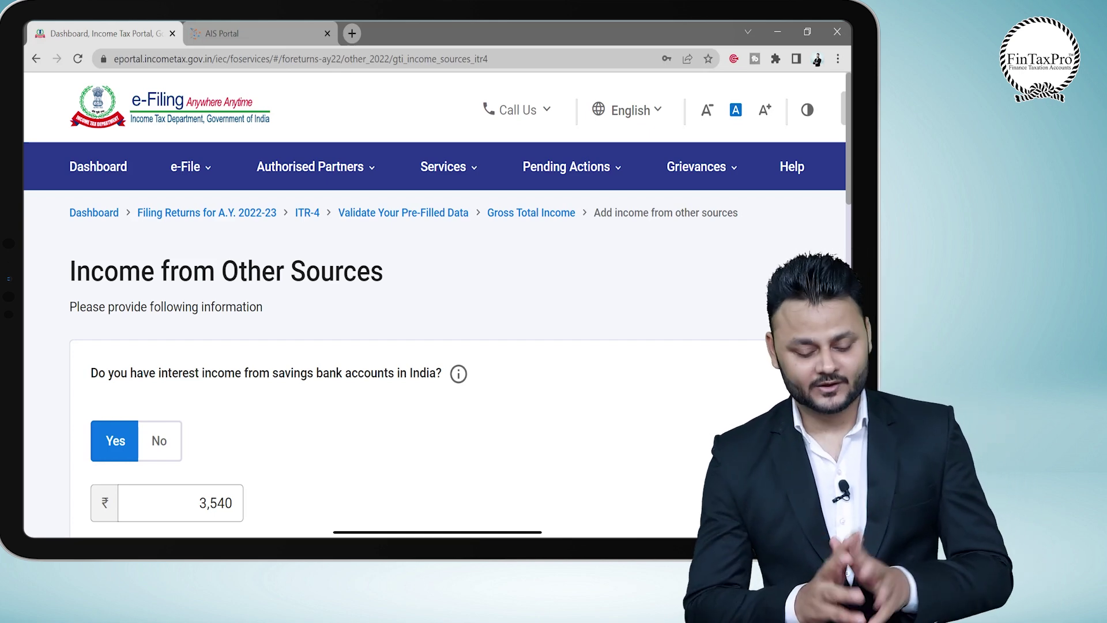
Leave the remaining other-sources questions, including any other and dividend income, answered No and continue to the income verification page.
scroll(432, 306, "down", 5)
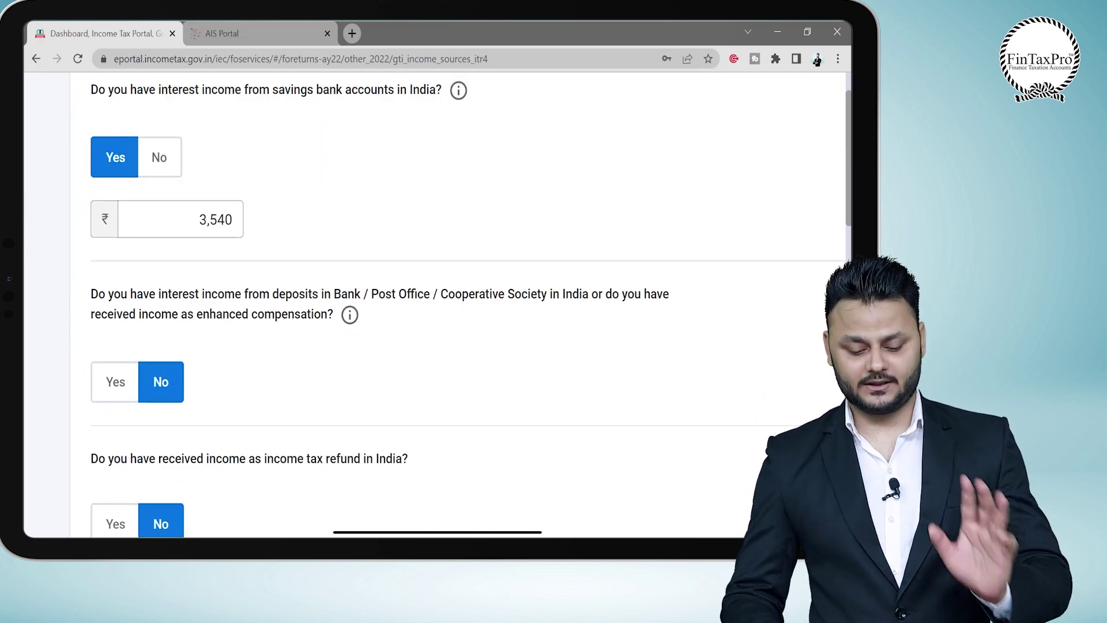
scroll(432, 306, "down", 15)
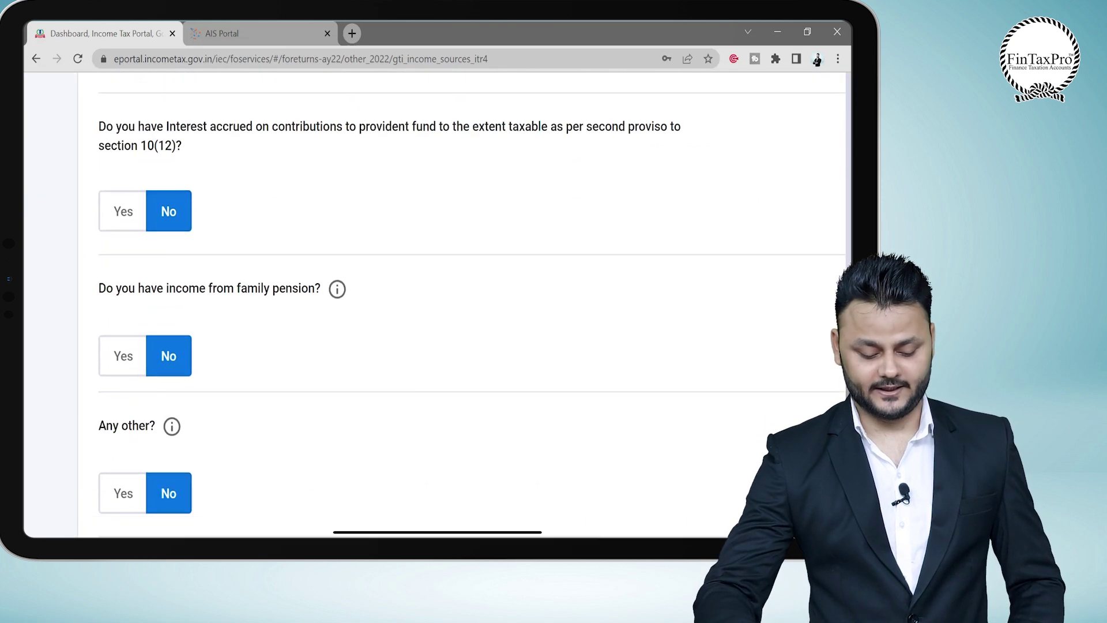
scroll(432, 300, "up", 1)
key("ctrl+minus")
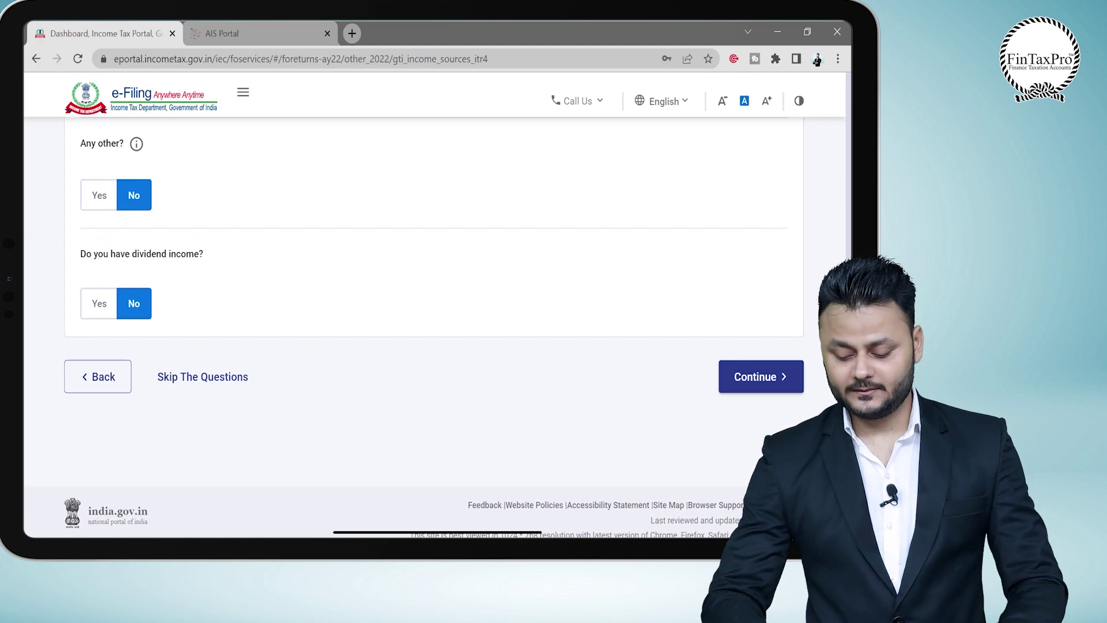
left_click(761, 377)
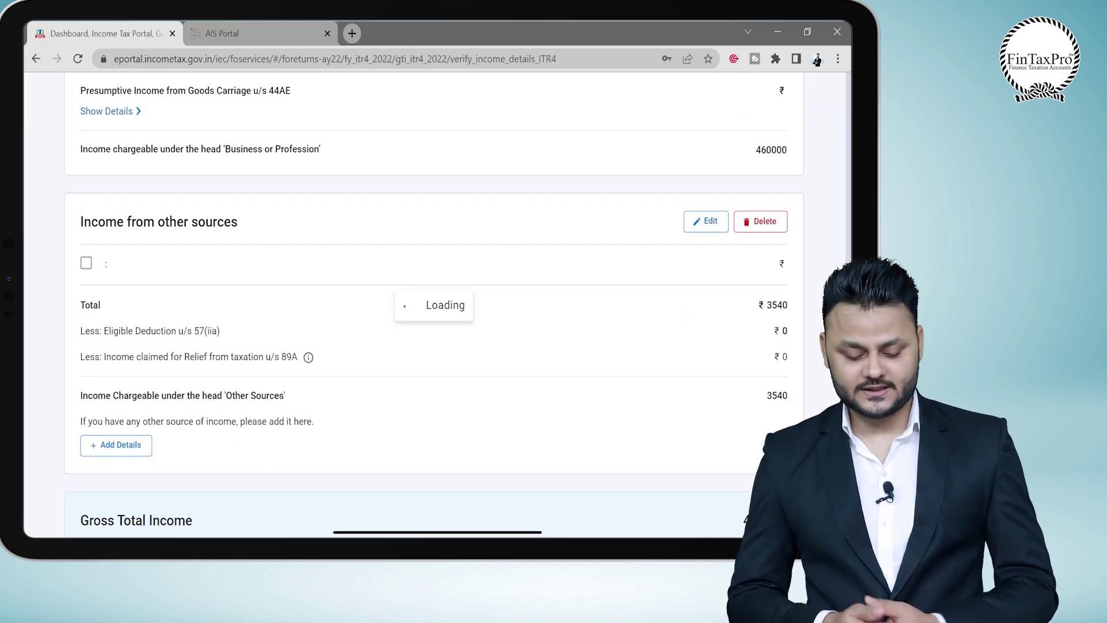
Compare the return's income with the gross total income in the Excel computation and confirm the Gross Total Income section.
key("alt+Tab")
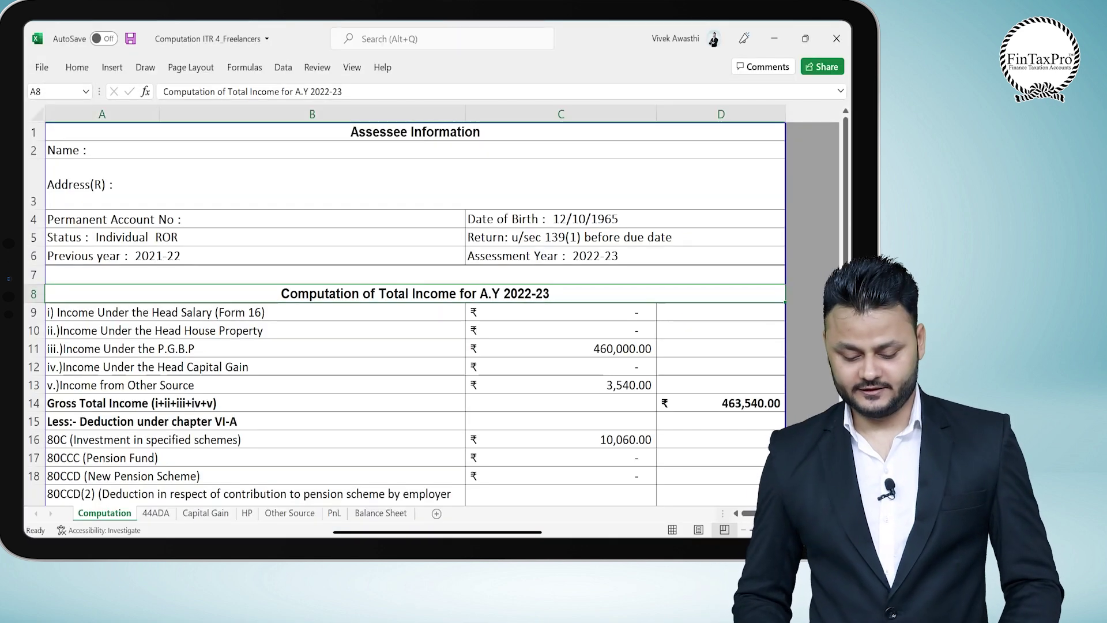
scroll(404, 311, "down", 2)
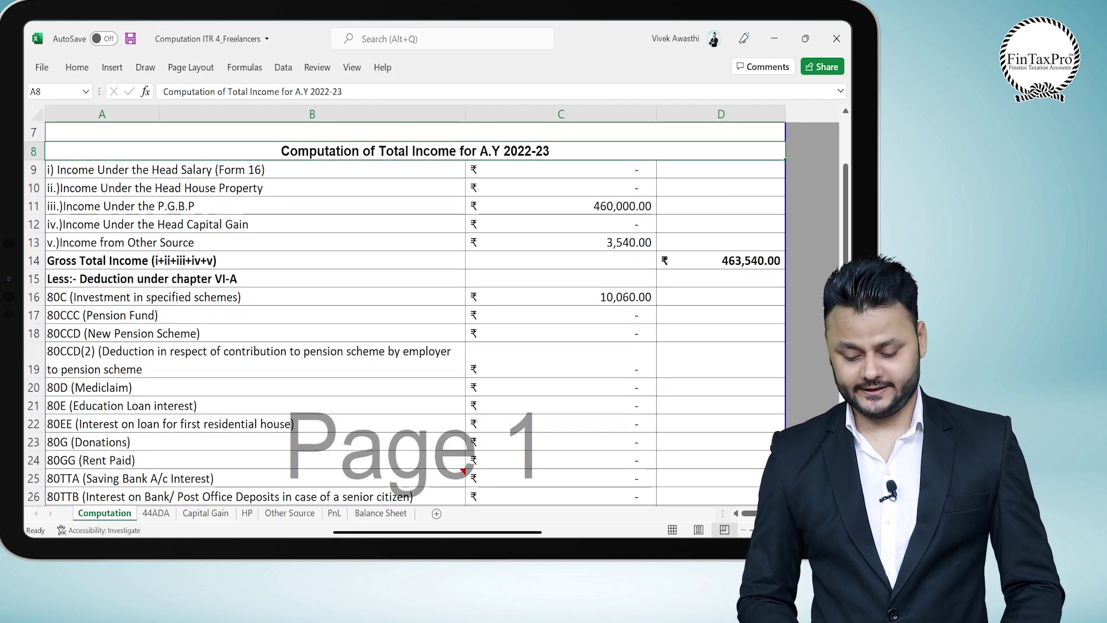
key("alt+Tab")
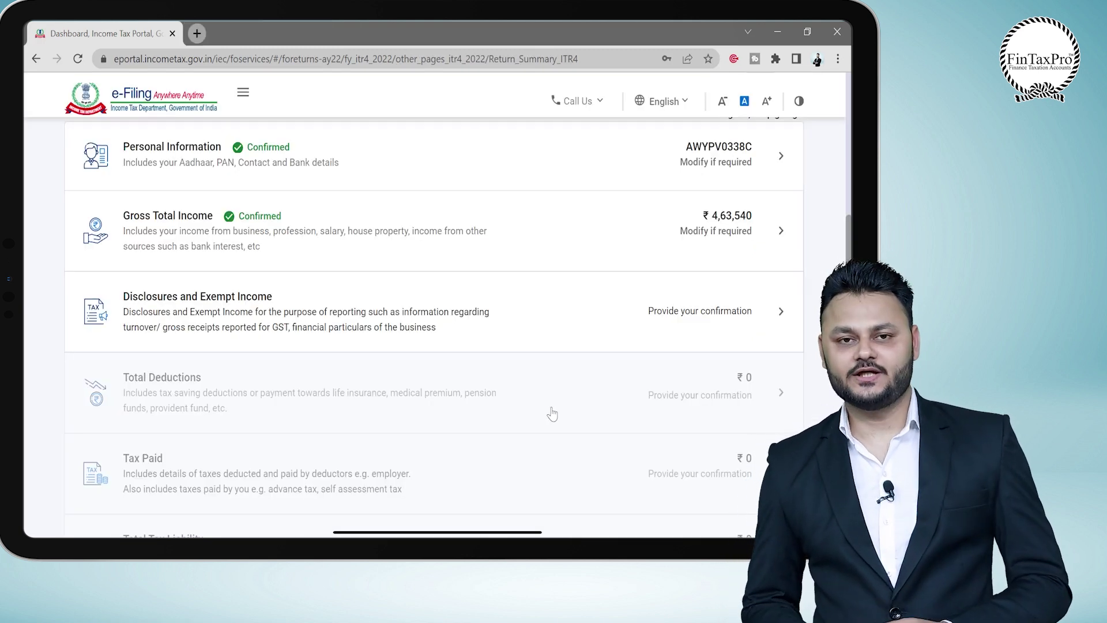
Open the Disclosures and Exempt Income section and start adding details for Financial Particulars of the business.
left_click(528, 309)
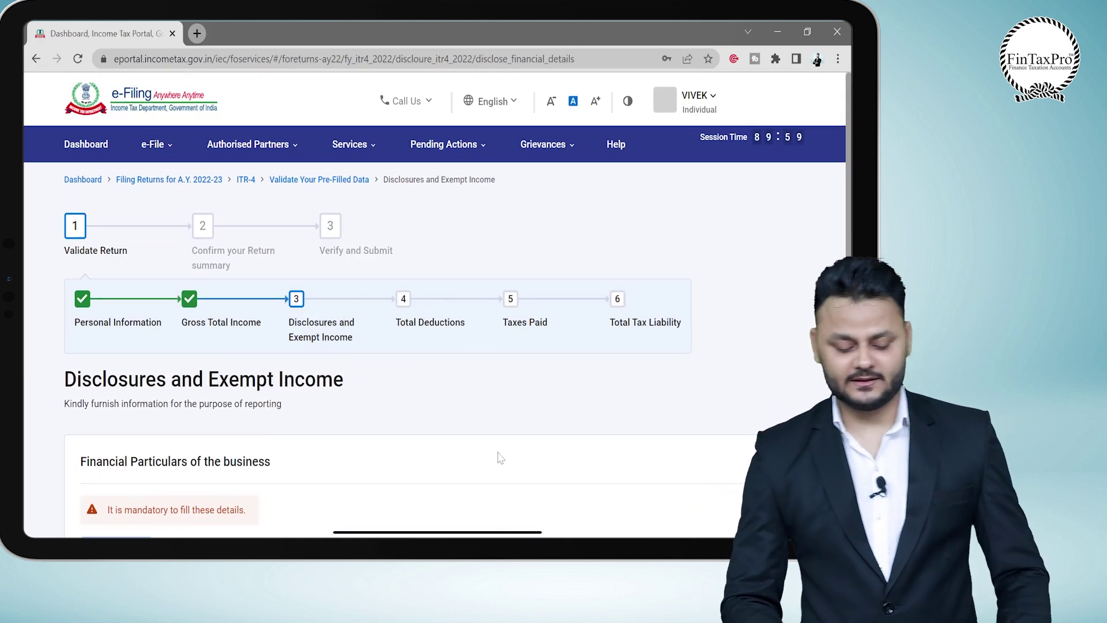
scroll(499, 456, "down", 3)
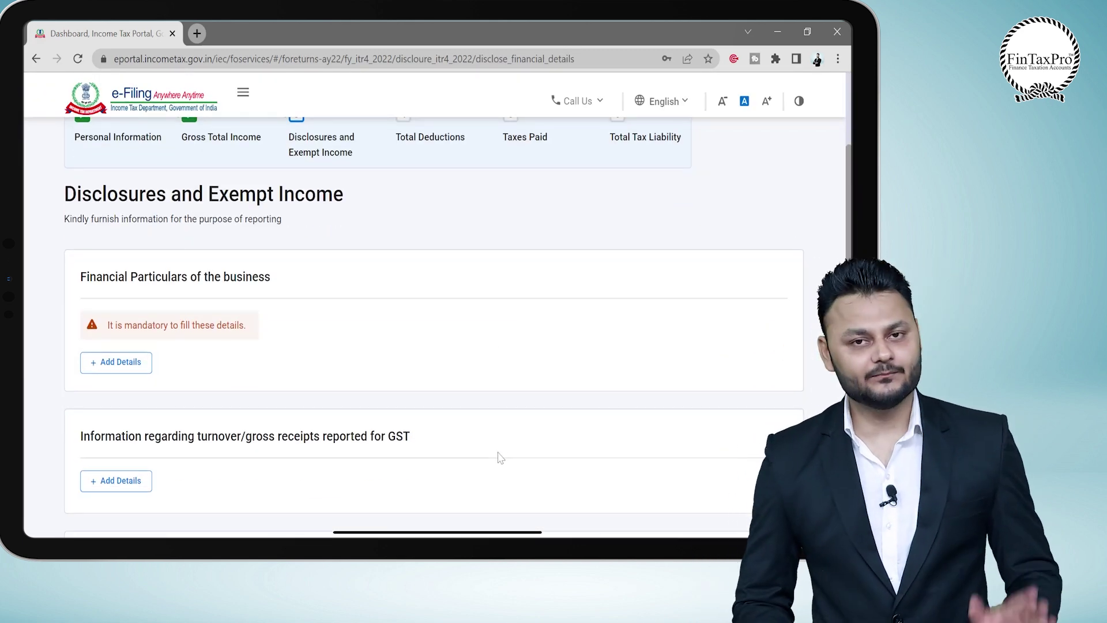
scroll(499, 455, "down", 2)
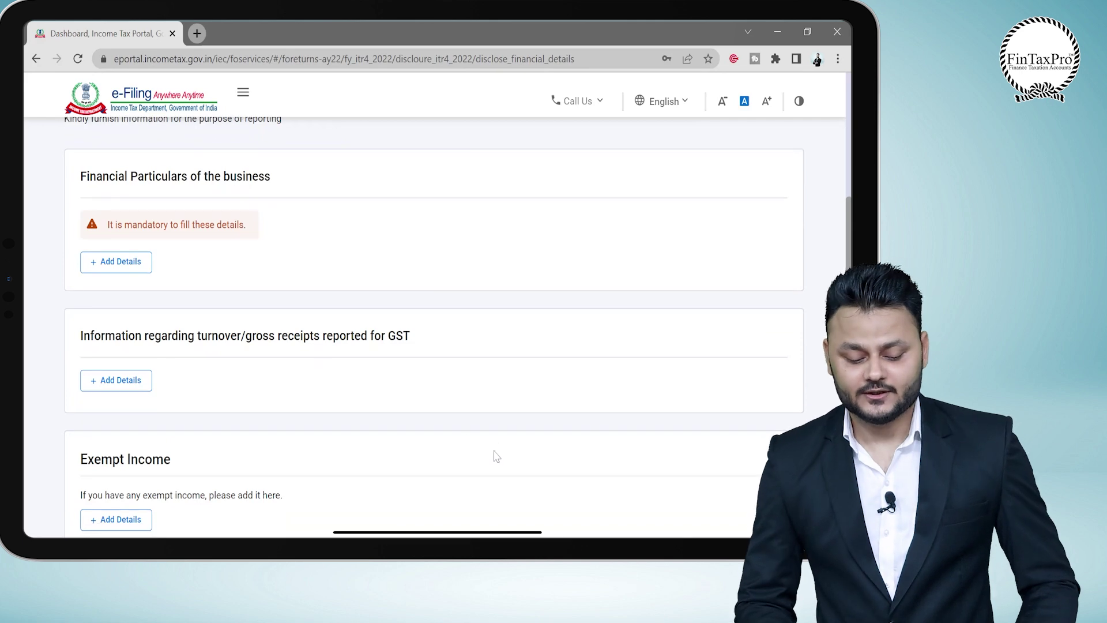
left_click(134, 267)
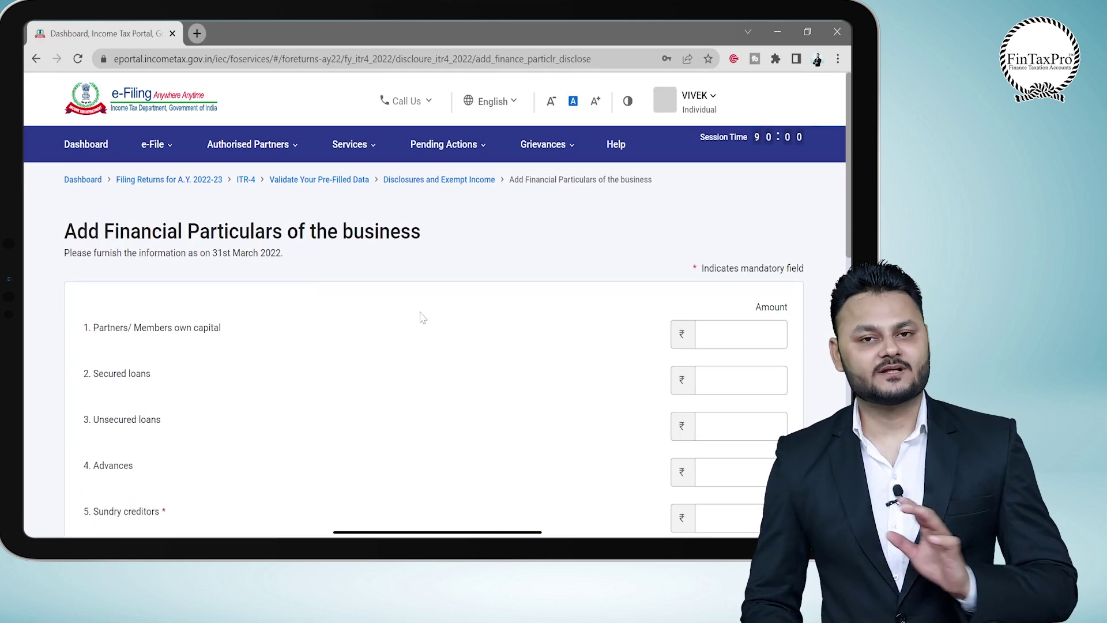
Look over the required financial particulars fields and view the PnL and Balance Sheet worksheets in the Excel computation.
scroll(422, 317, "down", 2)
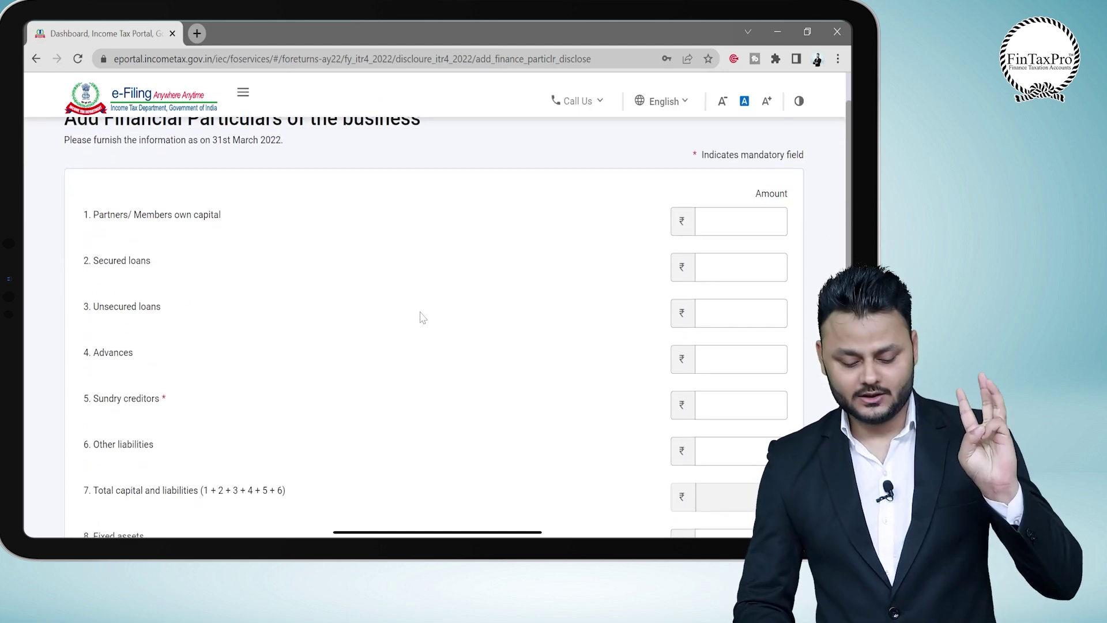
scroll(422, 317, "down", 4)
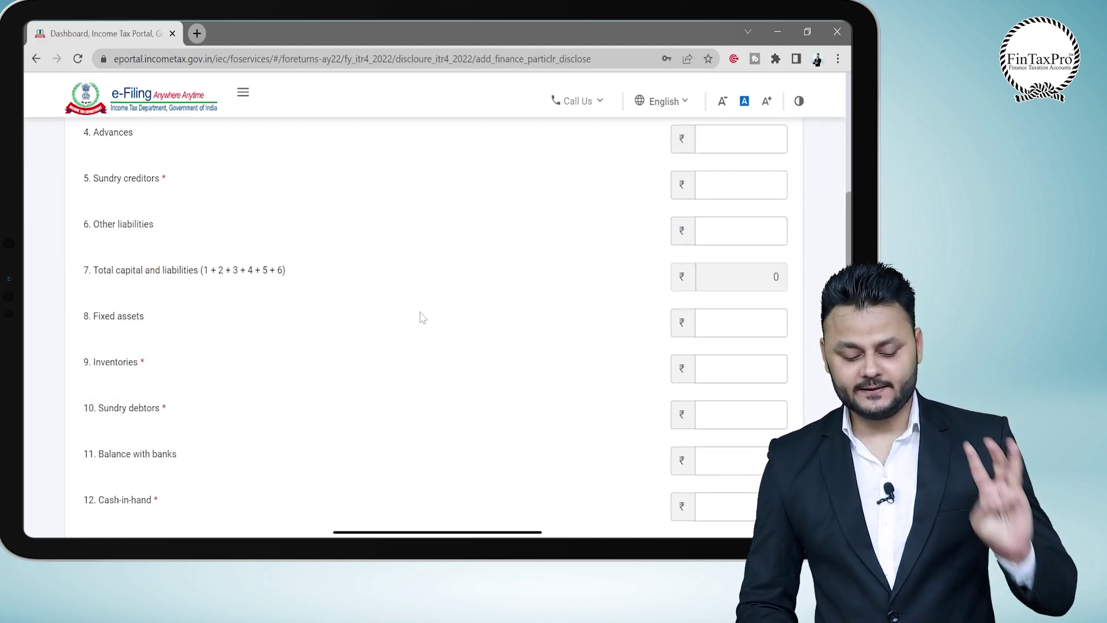
scroll(423, 318, "up", 3)
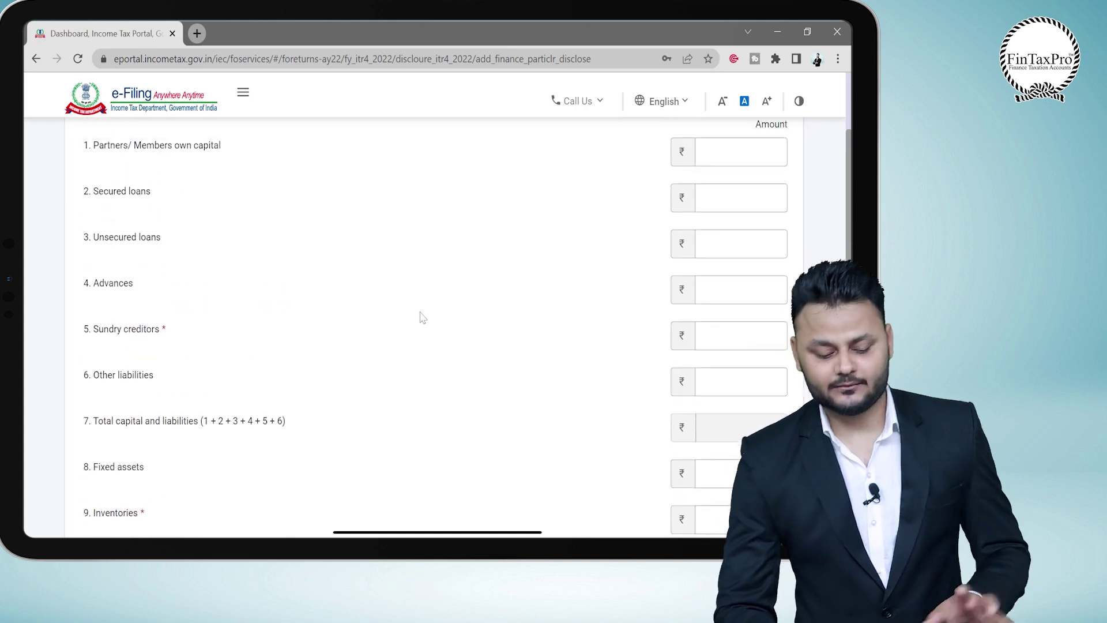
scroll(423, 317, "down", 1)
key("alt+Tab")
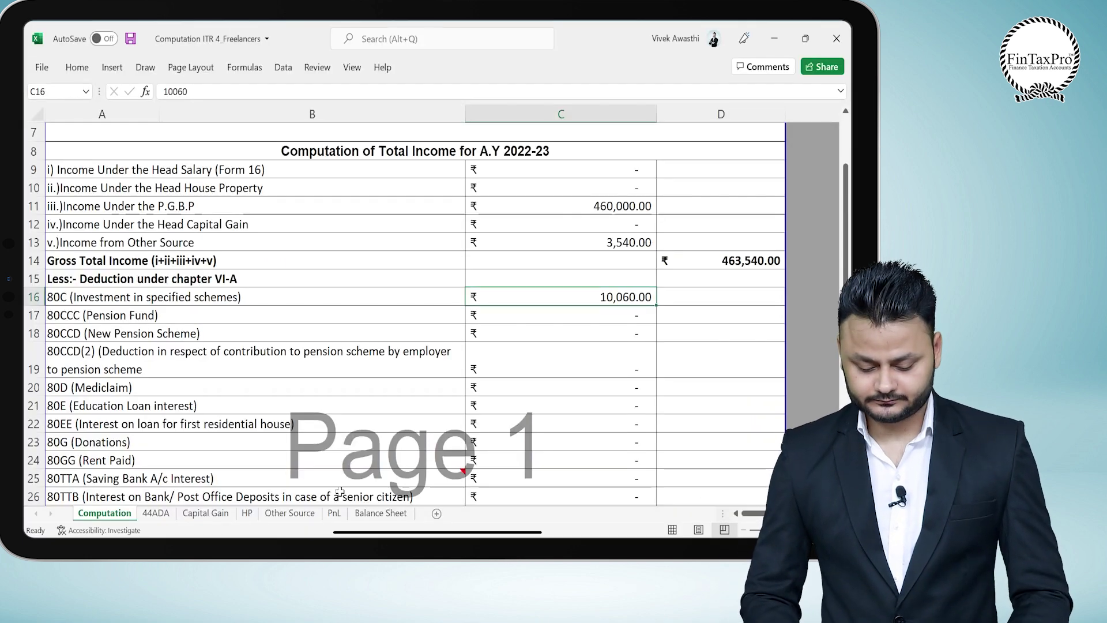
left_click(334, 514)
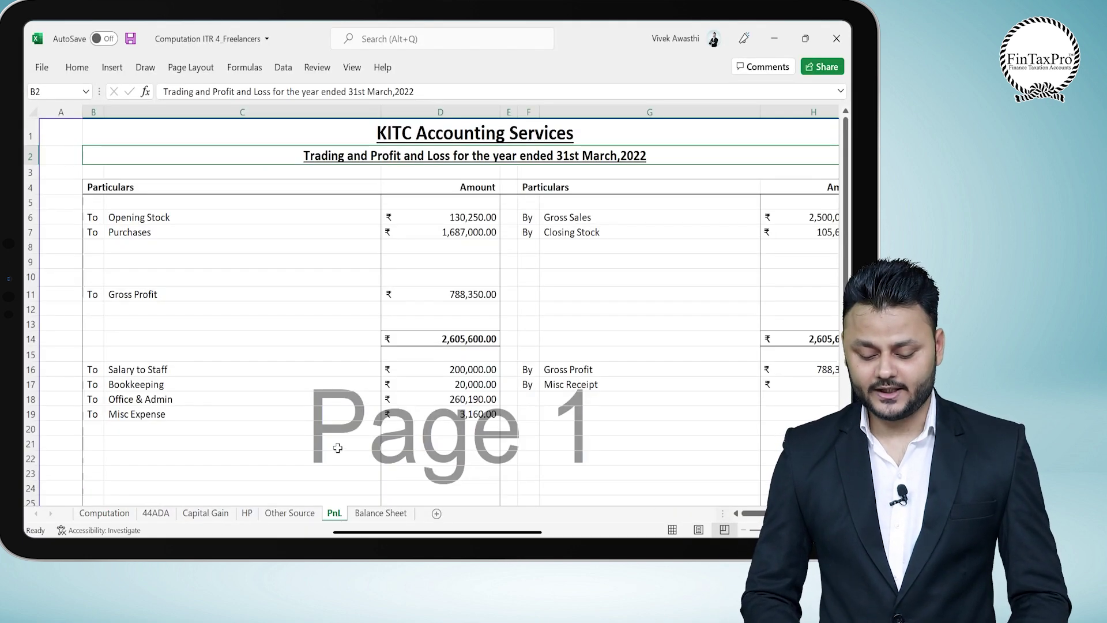
left_click(380, 514)
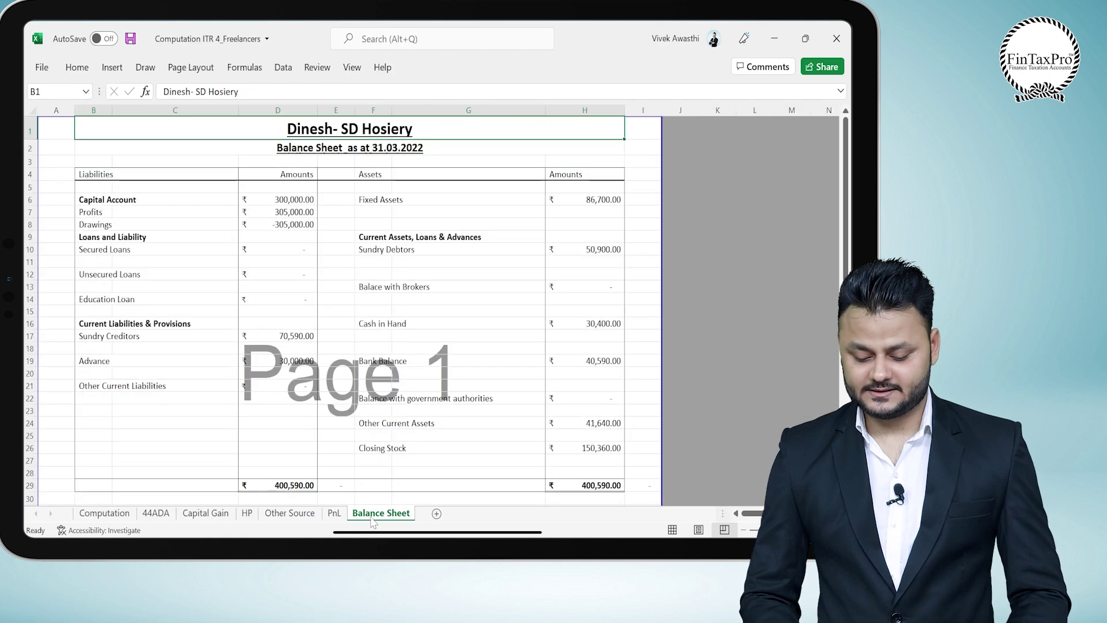
Enter the sundry creditors amount of 70,590 from the Balance Sheet worksheet in the financial particulars.
key("alt+Tab")
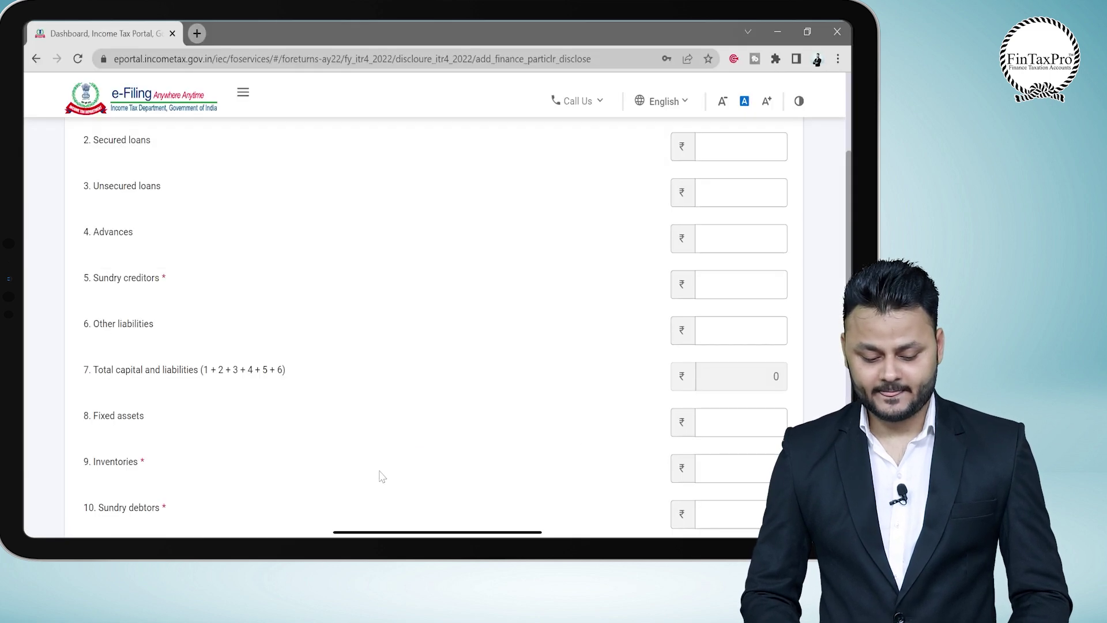
scroll(381, 476, "up", 3)
scroll(381, 476, "down", 2)
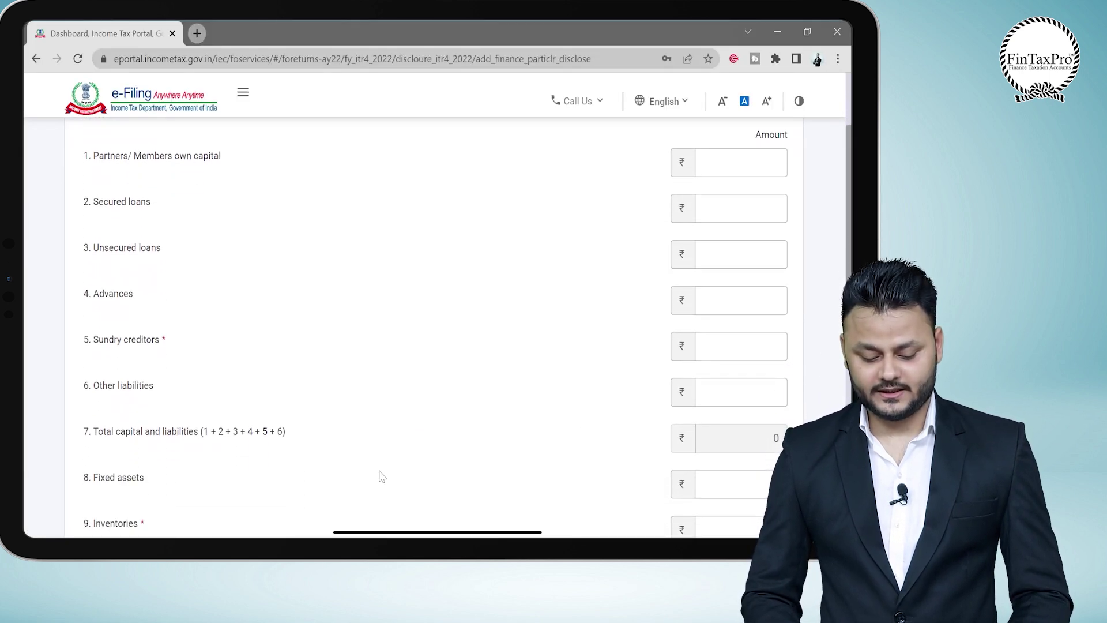
key("alt+Tab")
key("alt+Tab")
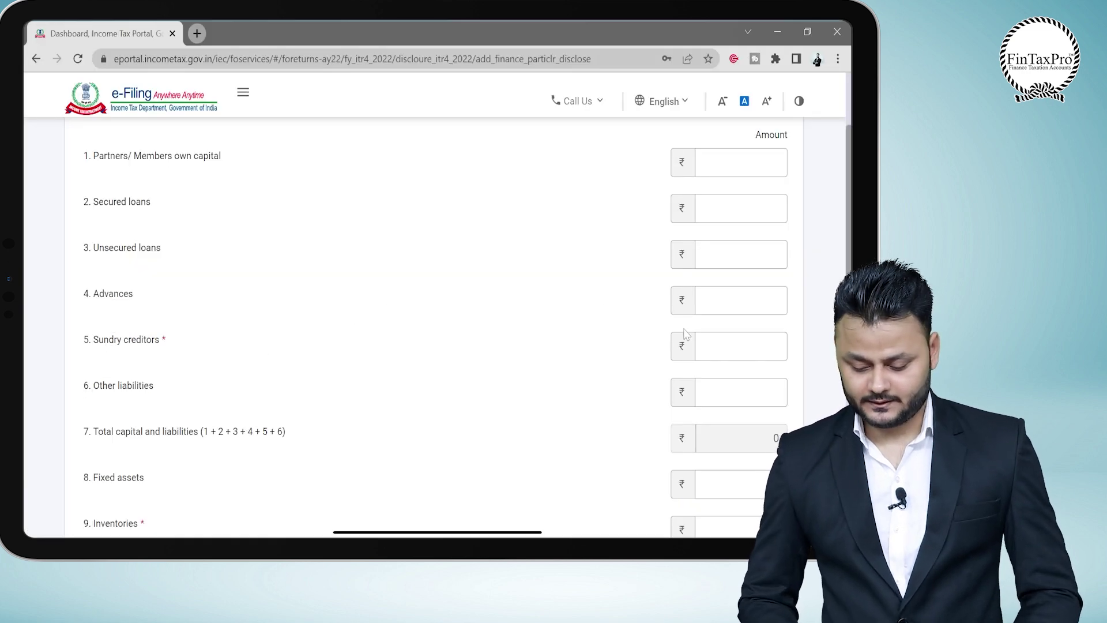
left_click(701, 346)
type("70")
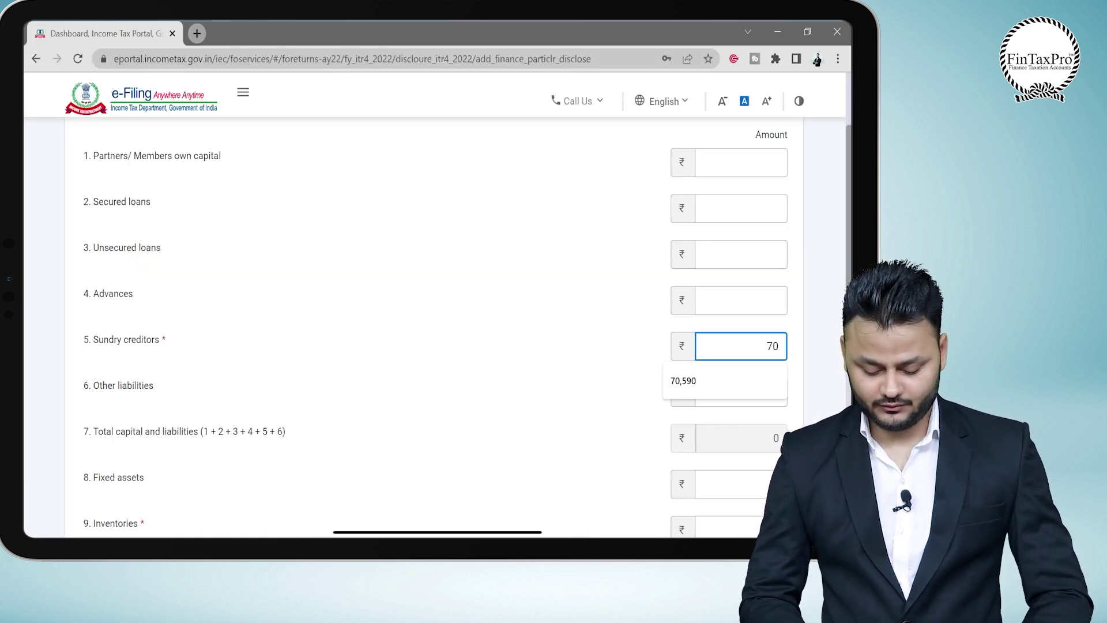
type("590")
scroll(435, 329, "down", 1)
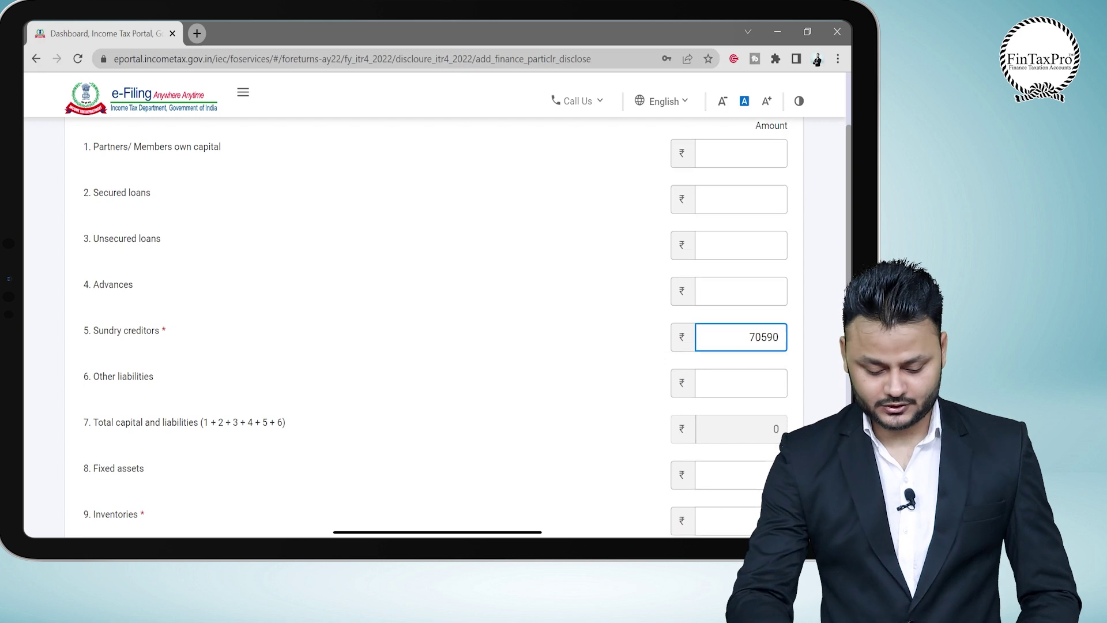
Set inventories to 0 and enter sundry debtors of 50,900 as given in the Balance Sheet worksheet.
scroll(436, 329, "down", 2)
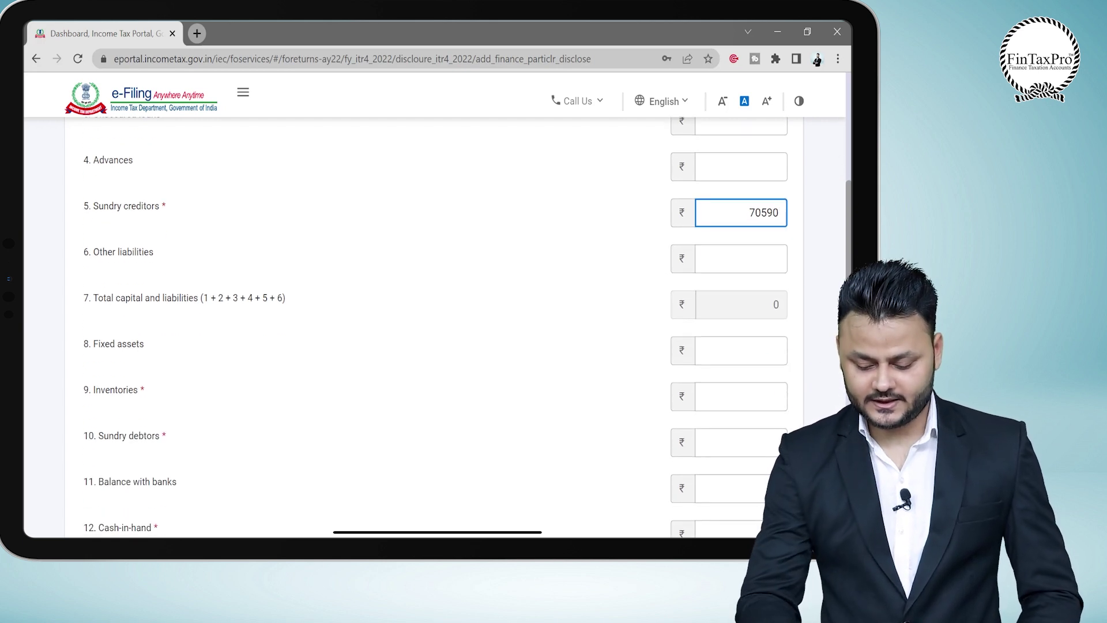
left_click(733, 392)
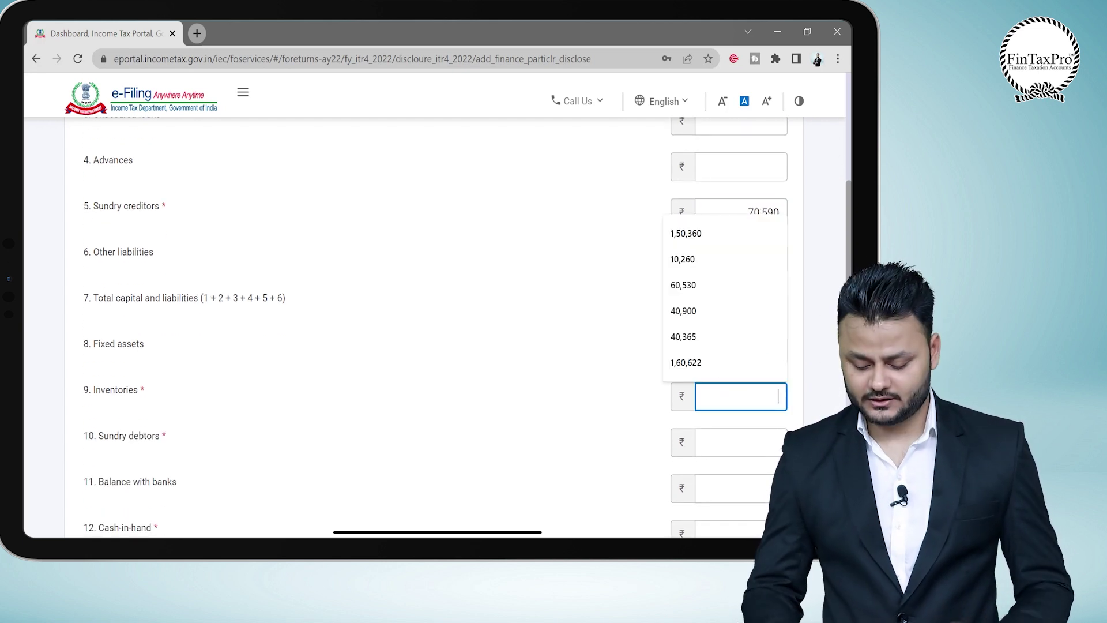
type("0")
scroll(404, 323, "down", 1)
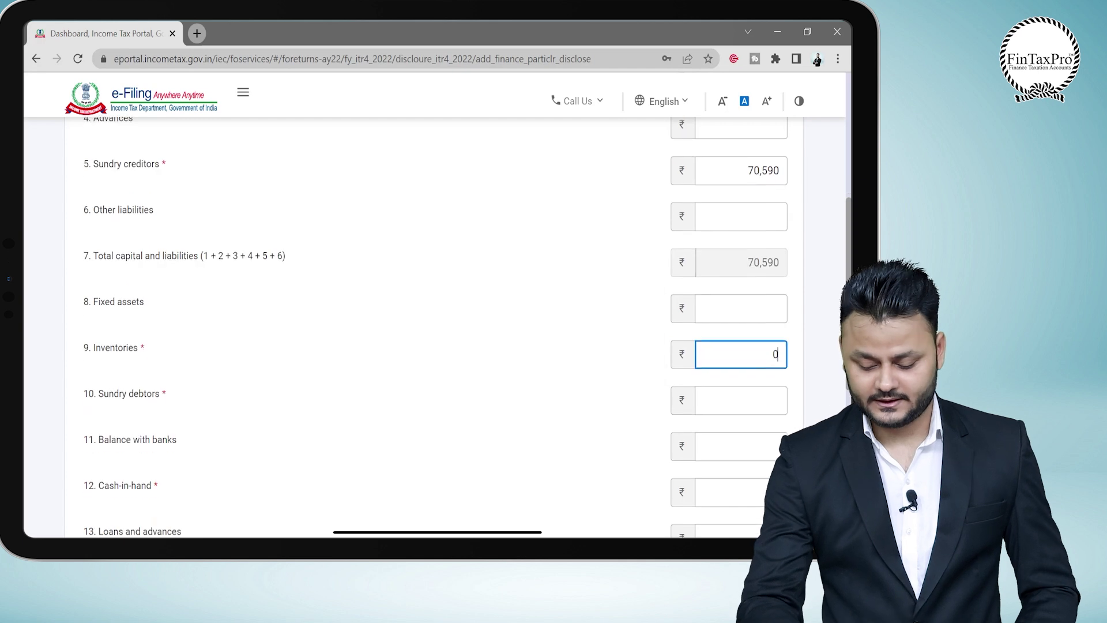
left_click(741, 400)
key("alt+Tab")
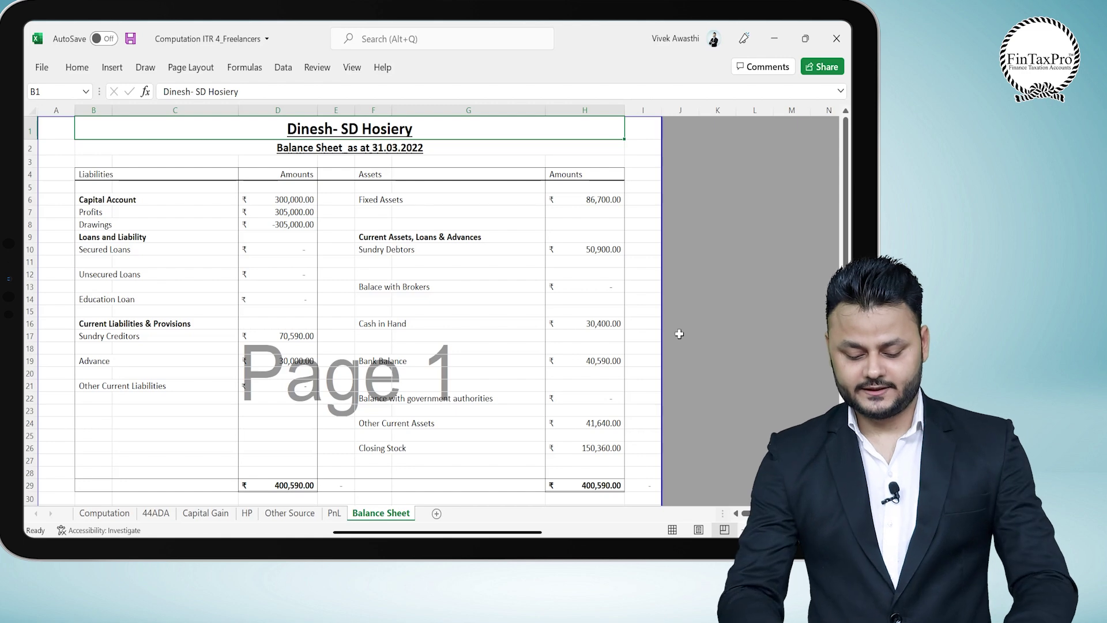
scroll(680, 334, "up", 5)
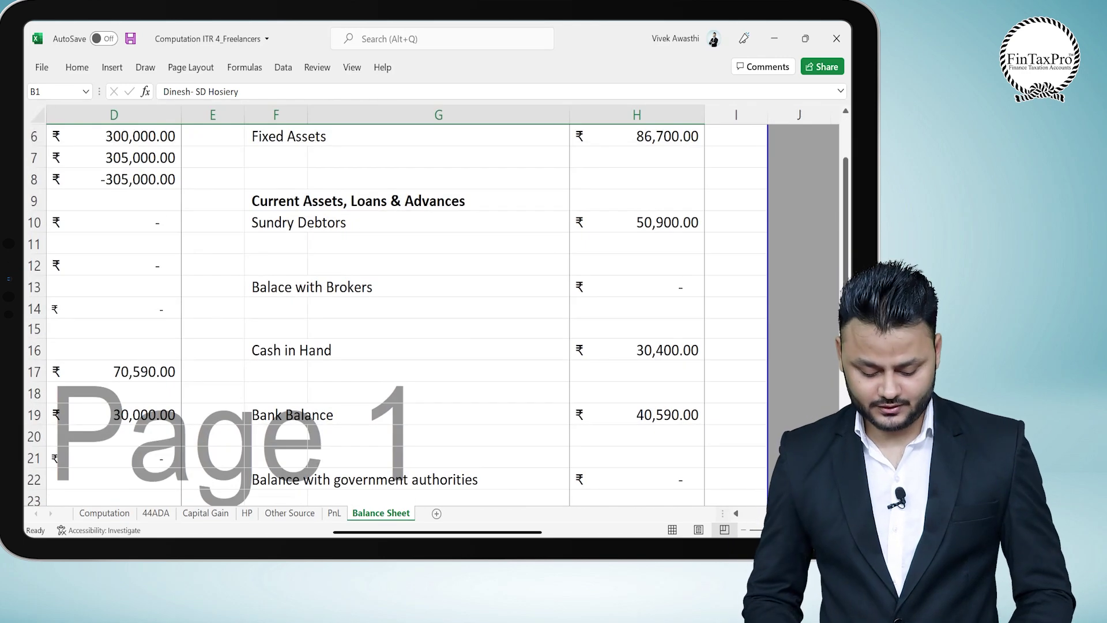
key("alt+Tab")
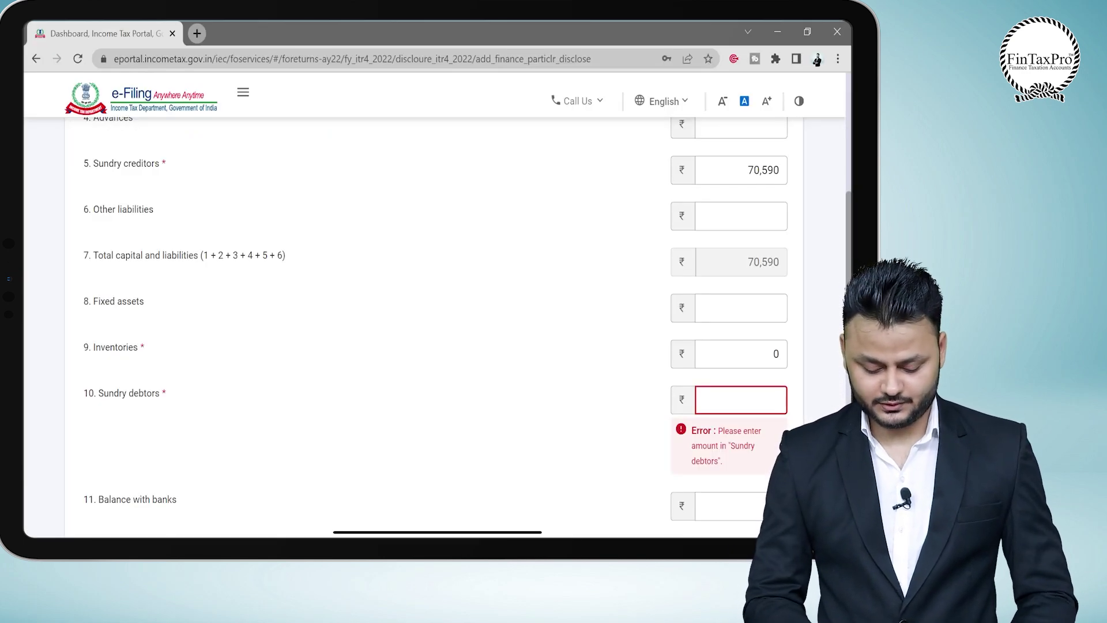
type("50900")
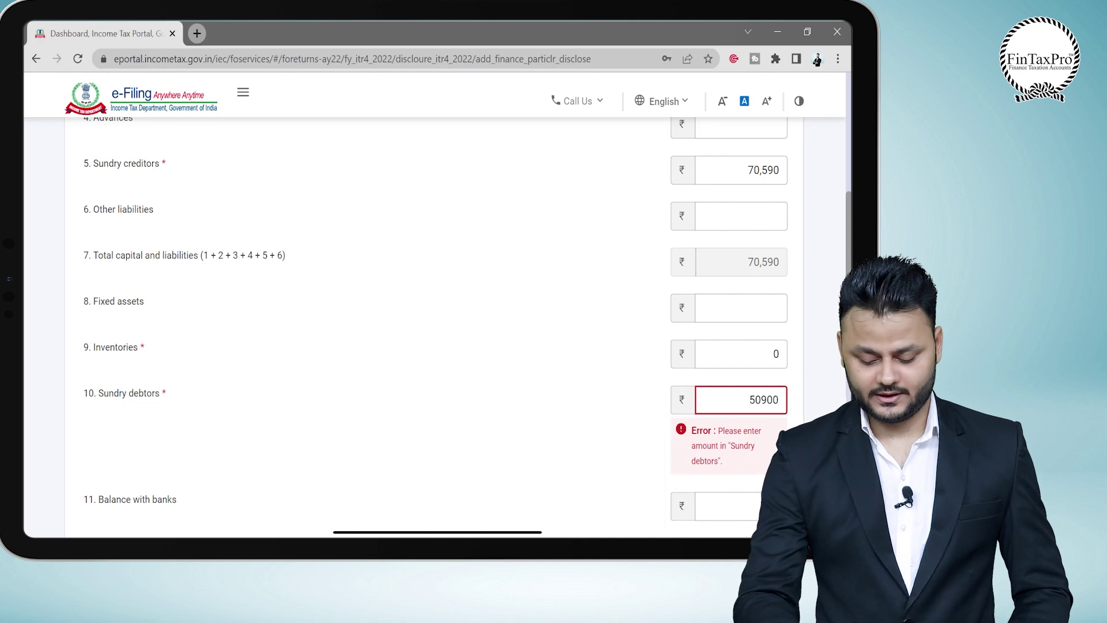
Look up cash in hand in the Balance Sheet worksheet and enter 30,400 as the cash-in-hand amount.
key("alt+Tab")
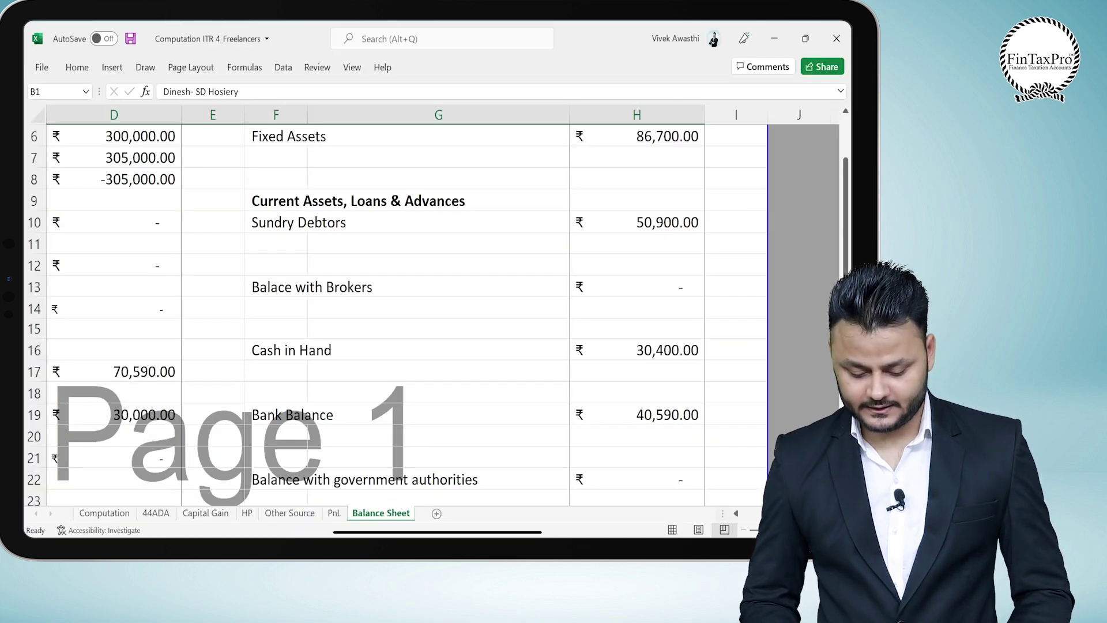
key("alt+Tab")
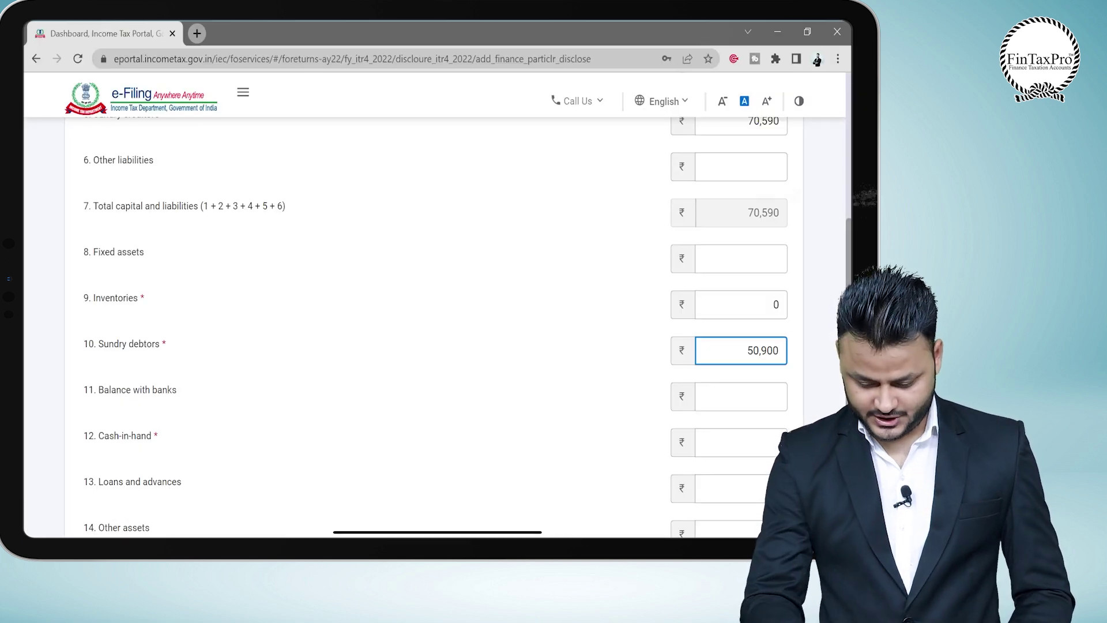
left_click(738, 442)
key("alt+Tab")
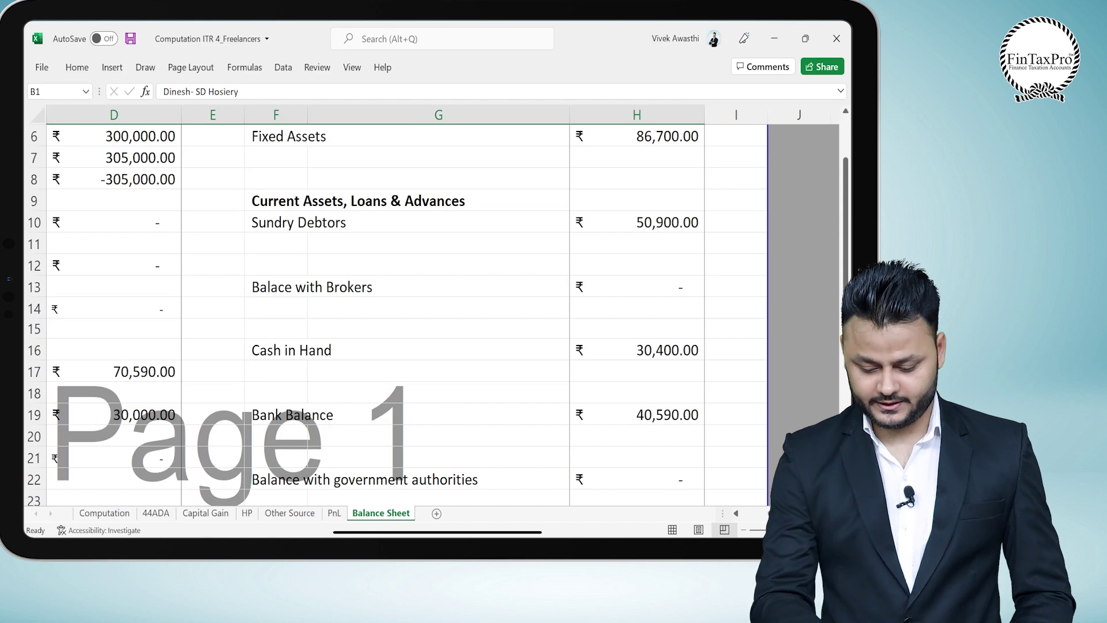
key("alt+Tab")
type("3")
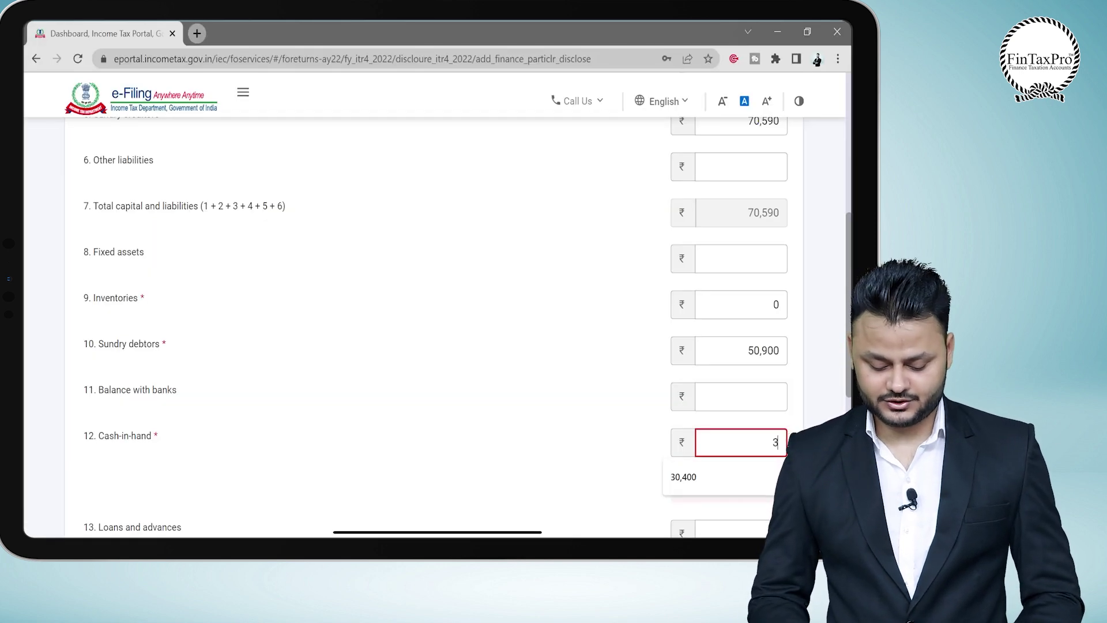
type("0400")
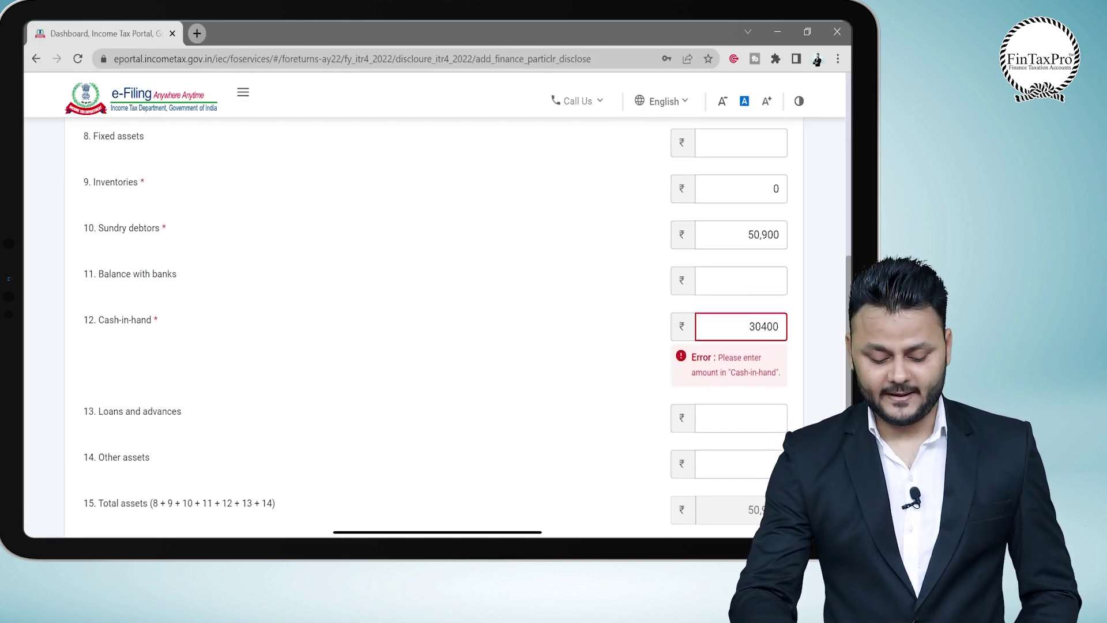
Enter the bank balance of 40,590 from the Balance Sheet worksheet as the balance with banks.
scroll(438, 323, "up", 1)
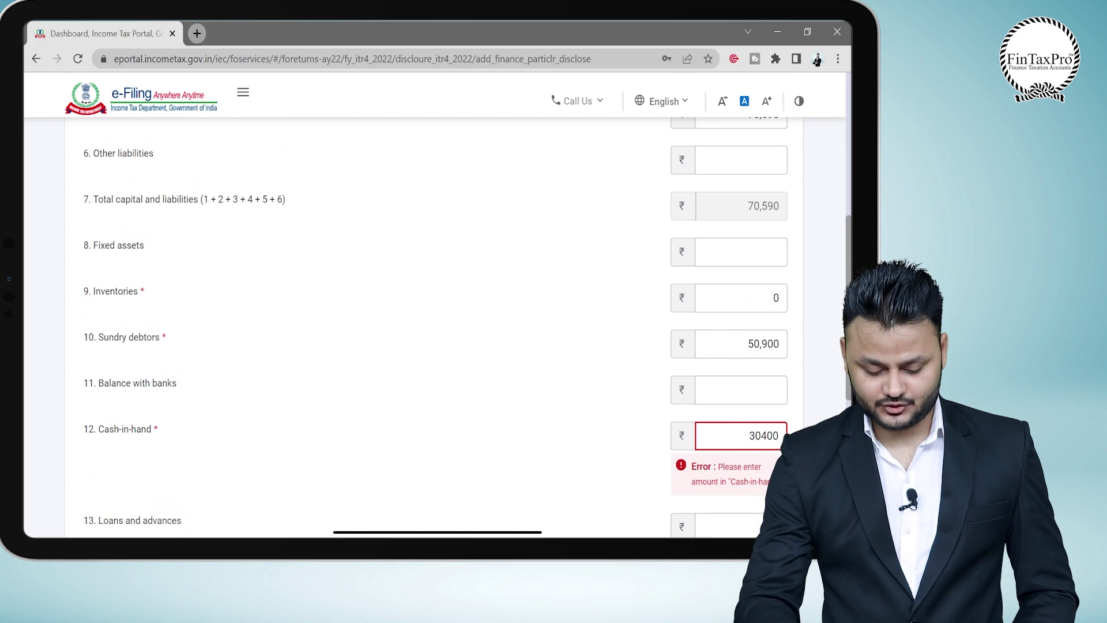
left_click(741, 390)
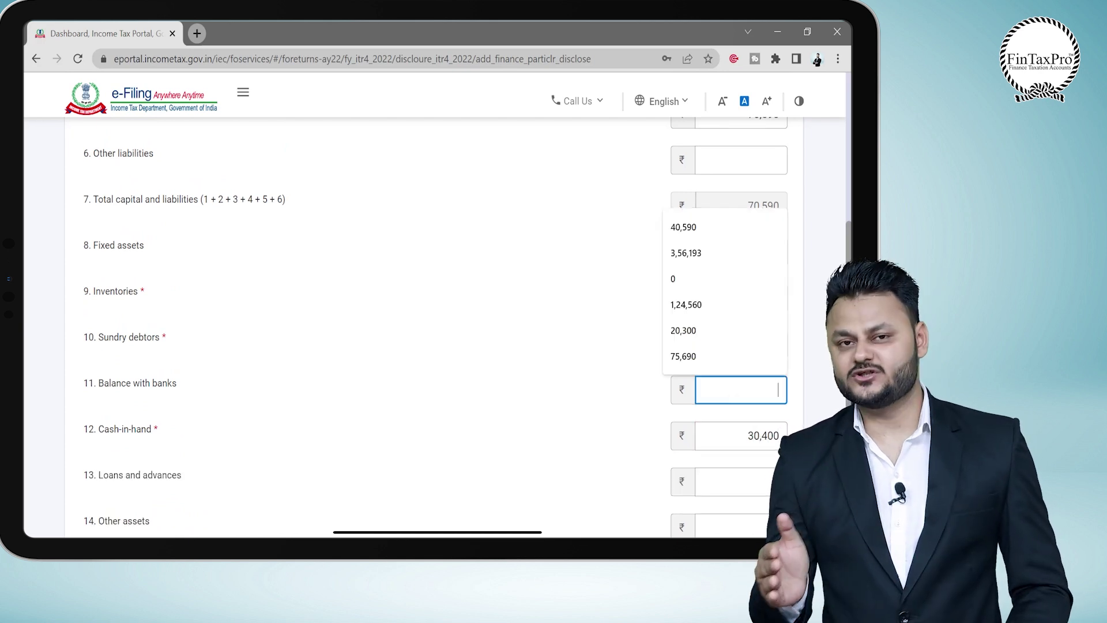
key("alt+Tab")
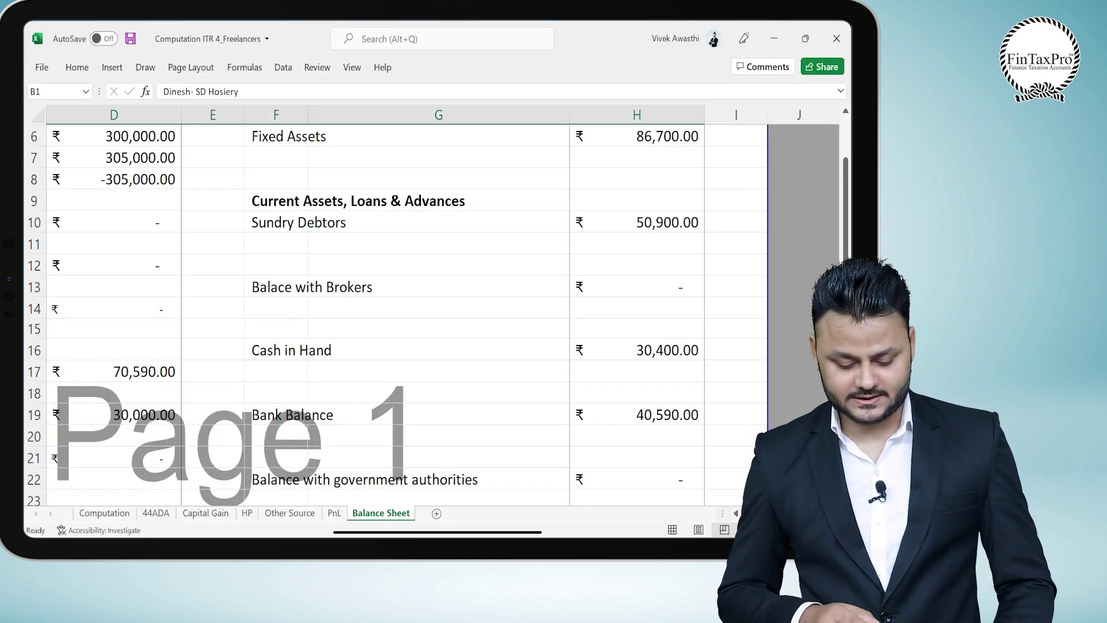
key("alt+Tab")
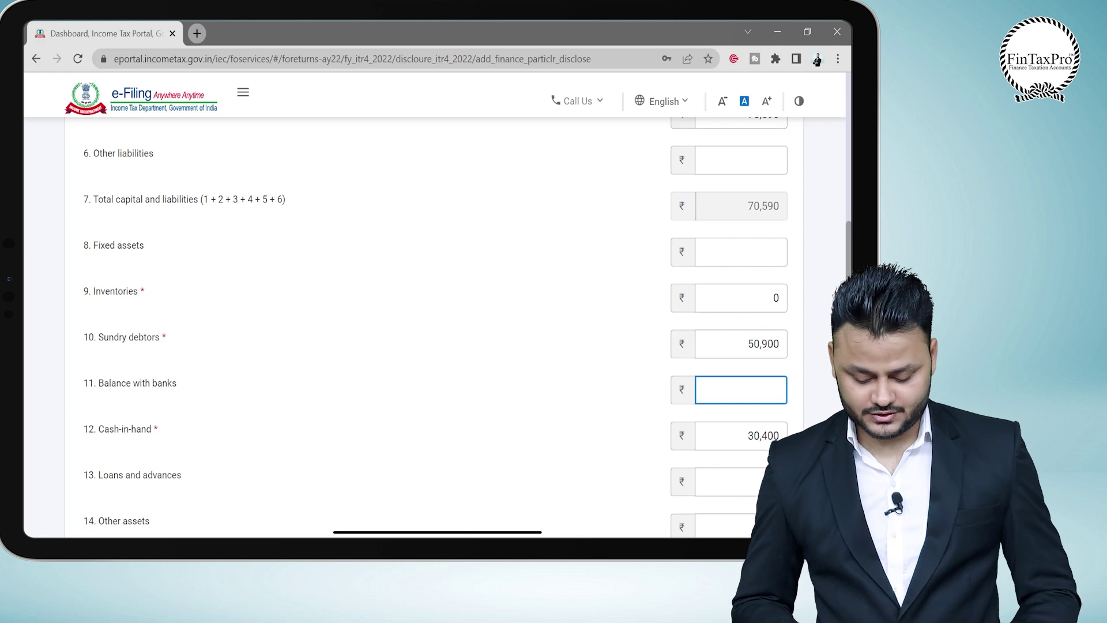
type("40590")
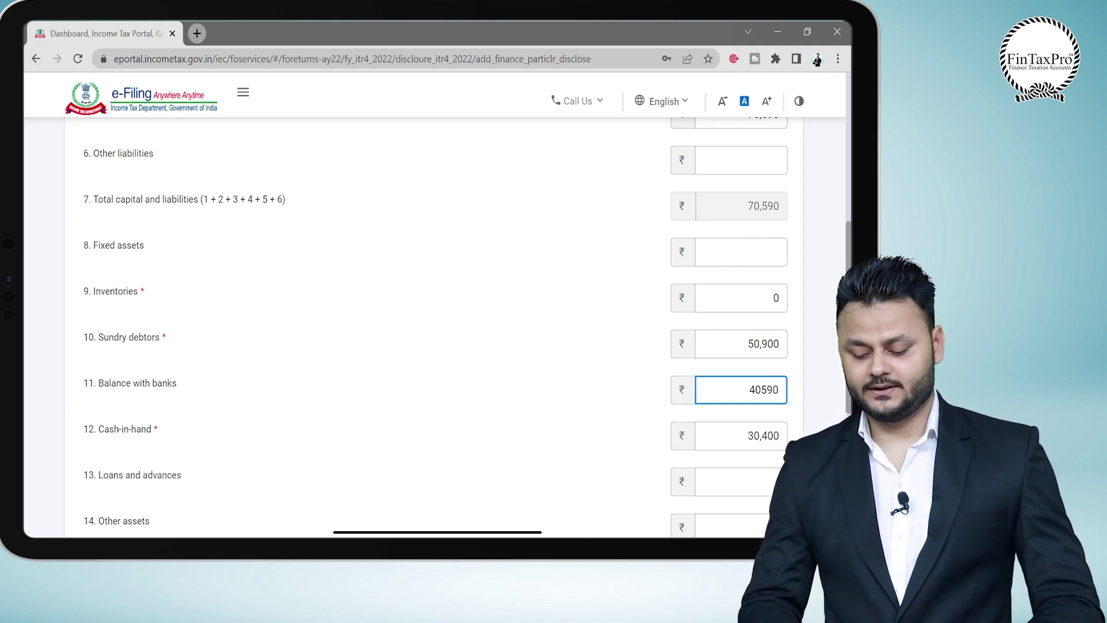
Review the entered financial particulars, leave the optional amounts blank and save the details.
scroll(438, 323, "up", 2)
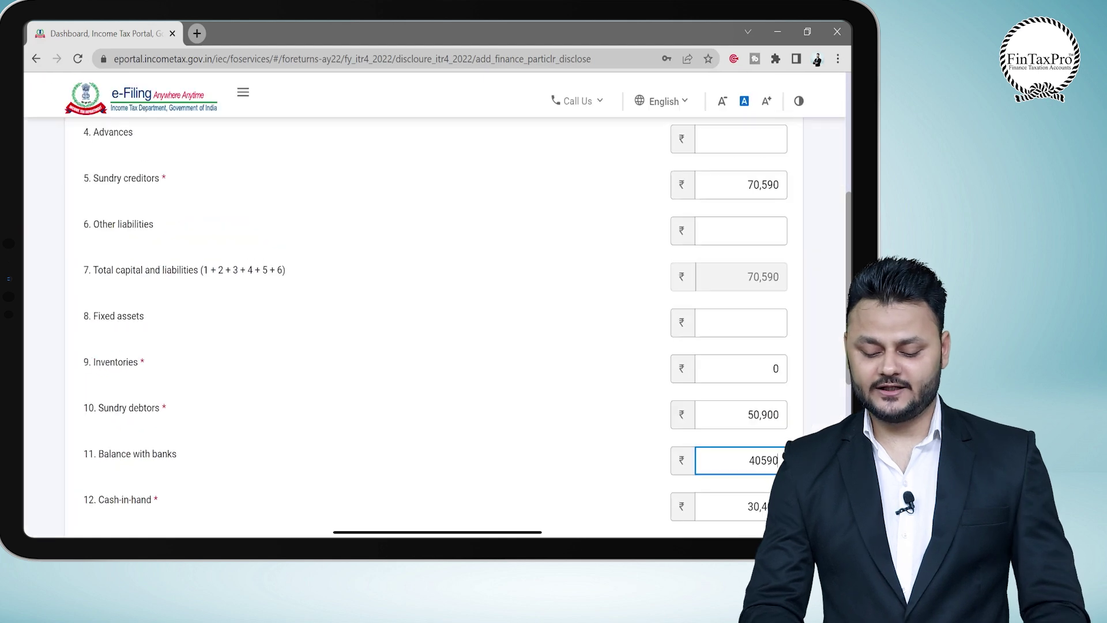
scroll(439, 323, "up", 3)
scroll(438, 323, "up", 3)
scroll(438, 323, "down", 10)
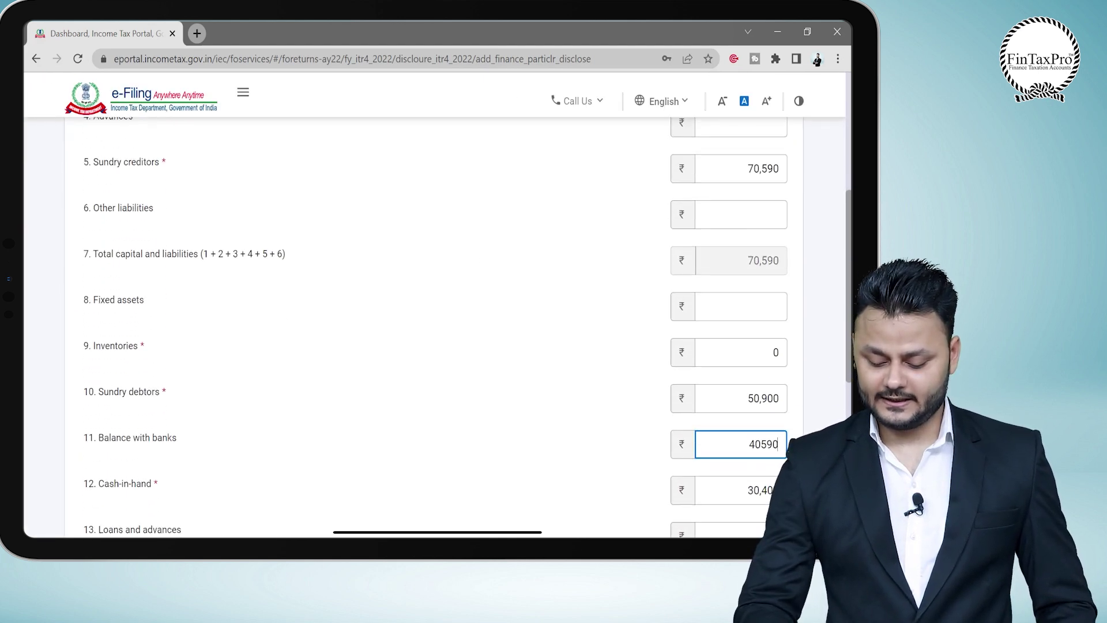
scroll(427, 327, "down", 1)
left_click(772, 361)
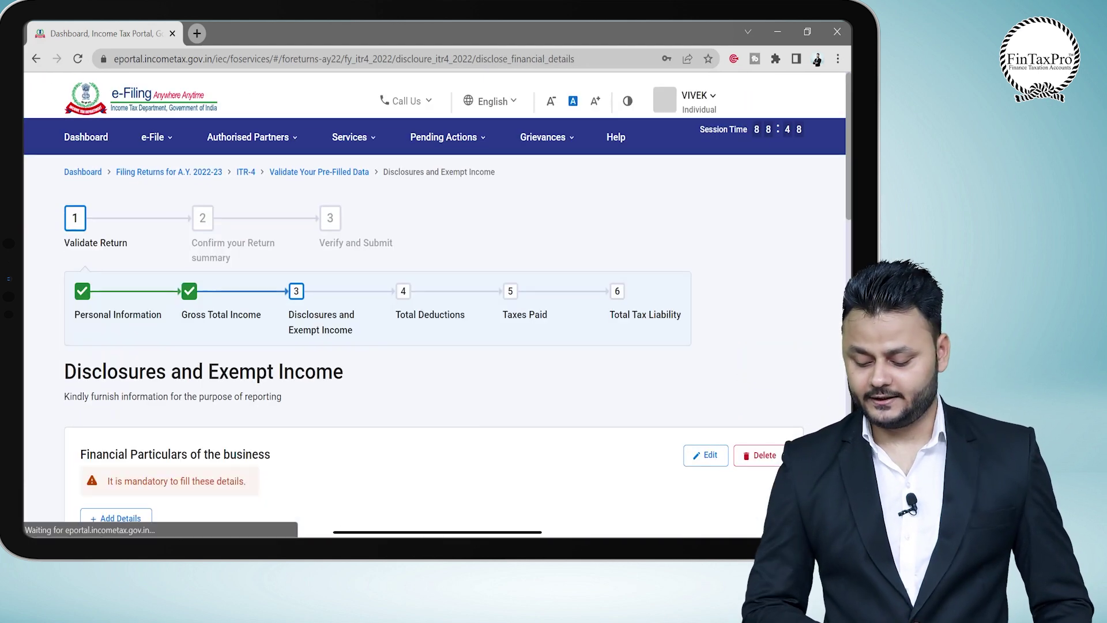
Review the saved financial particulars, add no GST turnover or exempt income details, and confirm the Disclosures and Exempt Income section.
scroll(594, 331, "down", 10)
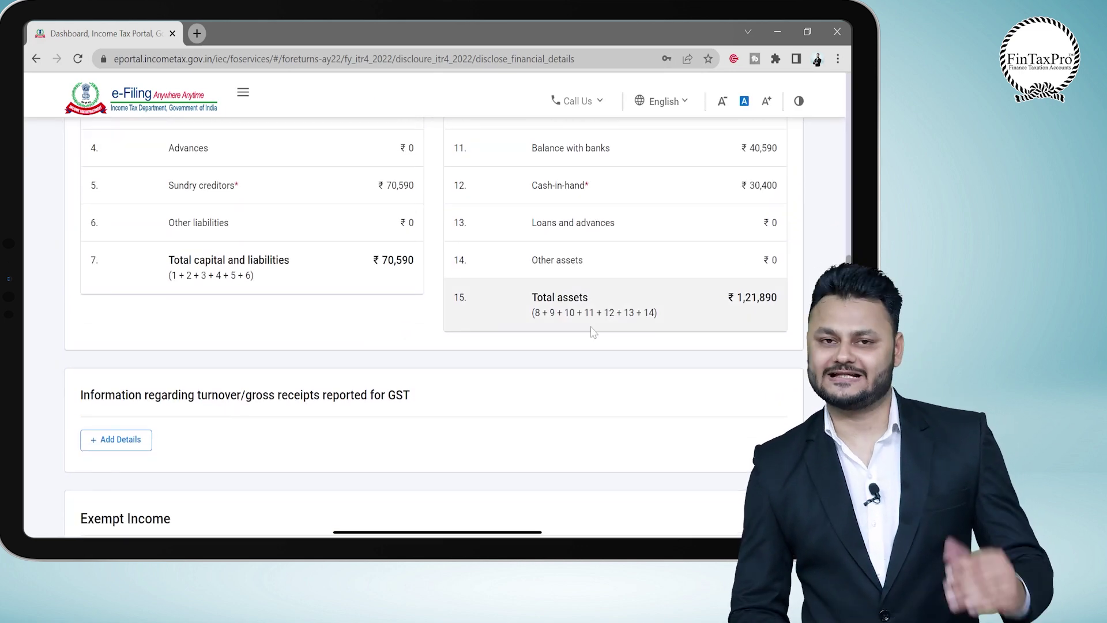
scroll(593, 331, "down", 3)
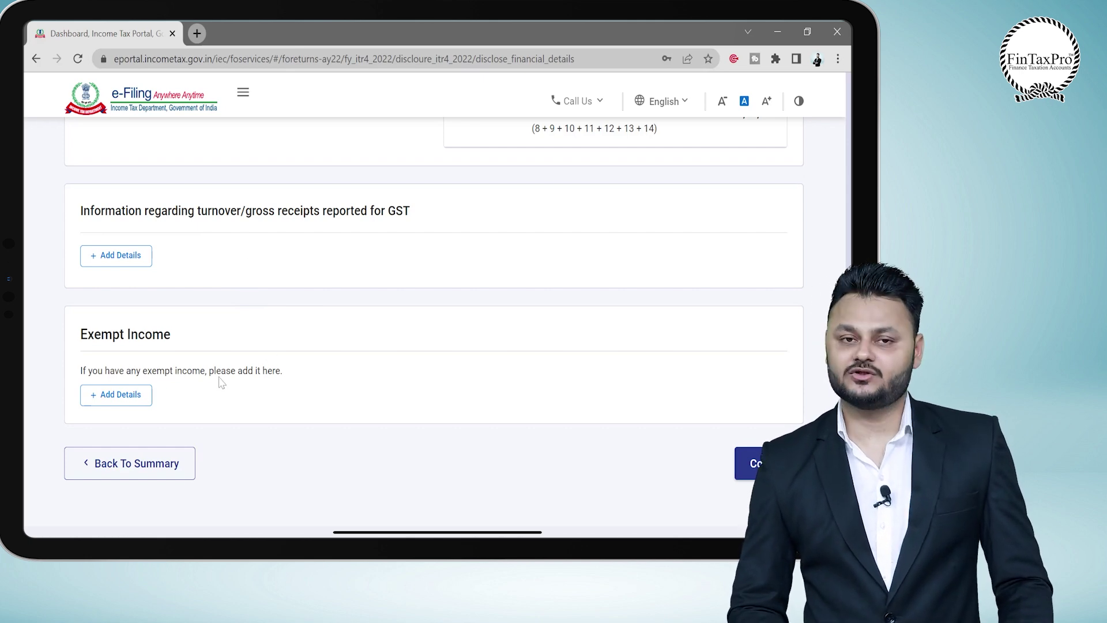
scroll(457, 375, "up", 5)
scroll(458, 375, "down", 7)
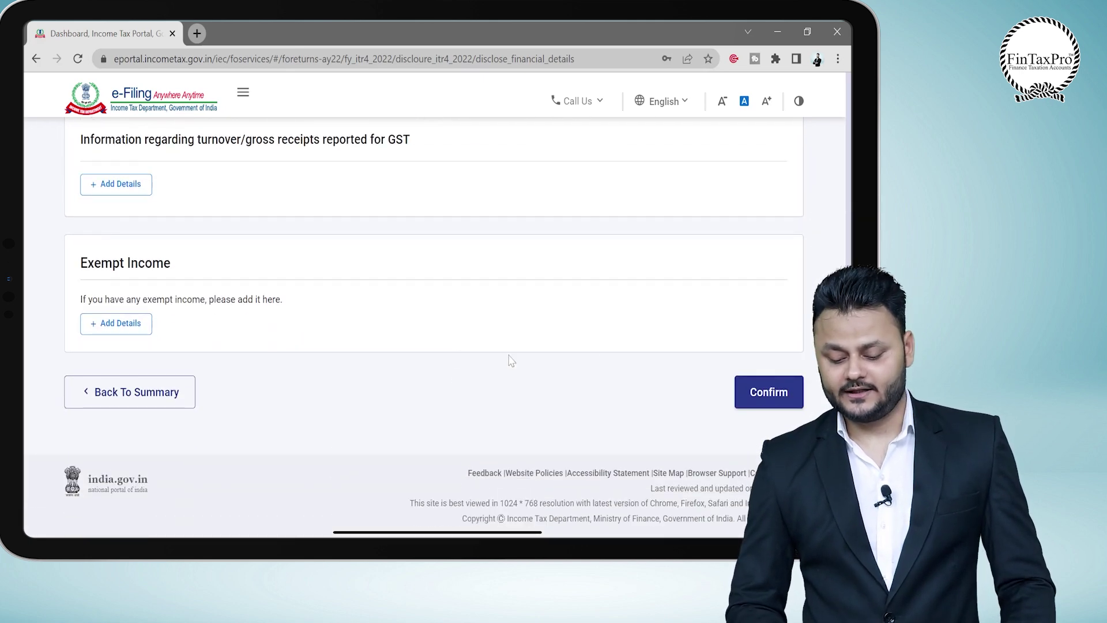
left_click(771, 393)
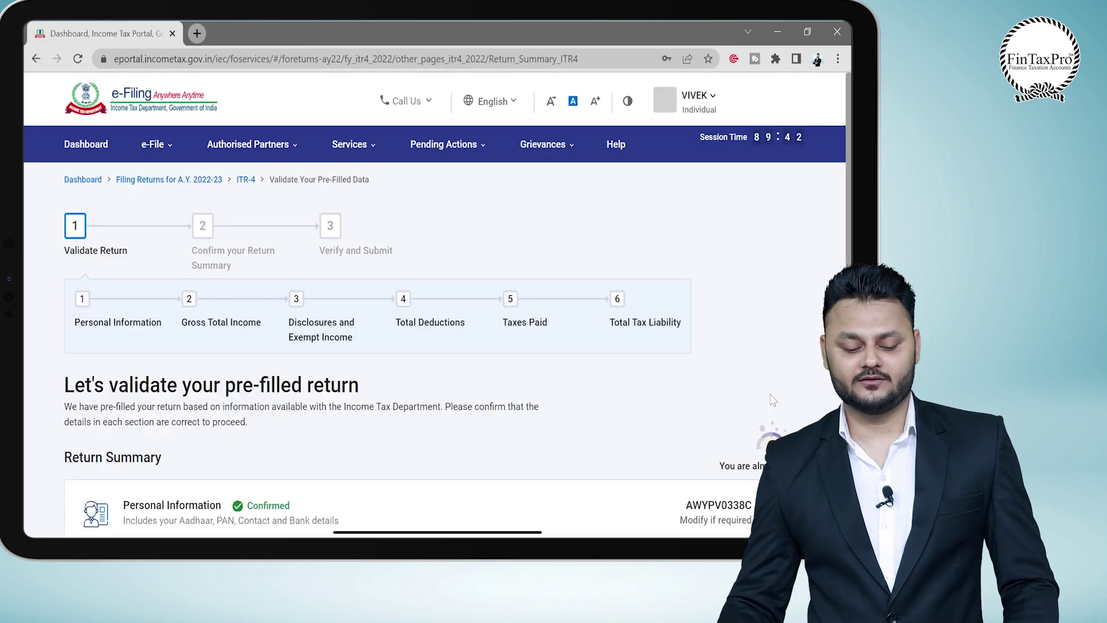
Open the Total Deductions section and check the Chapter VI-A deductions in the Computation worksheet.
scroll(526, 477, "down", 5)
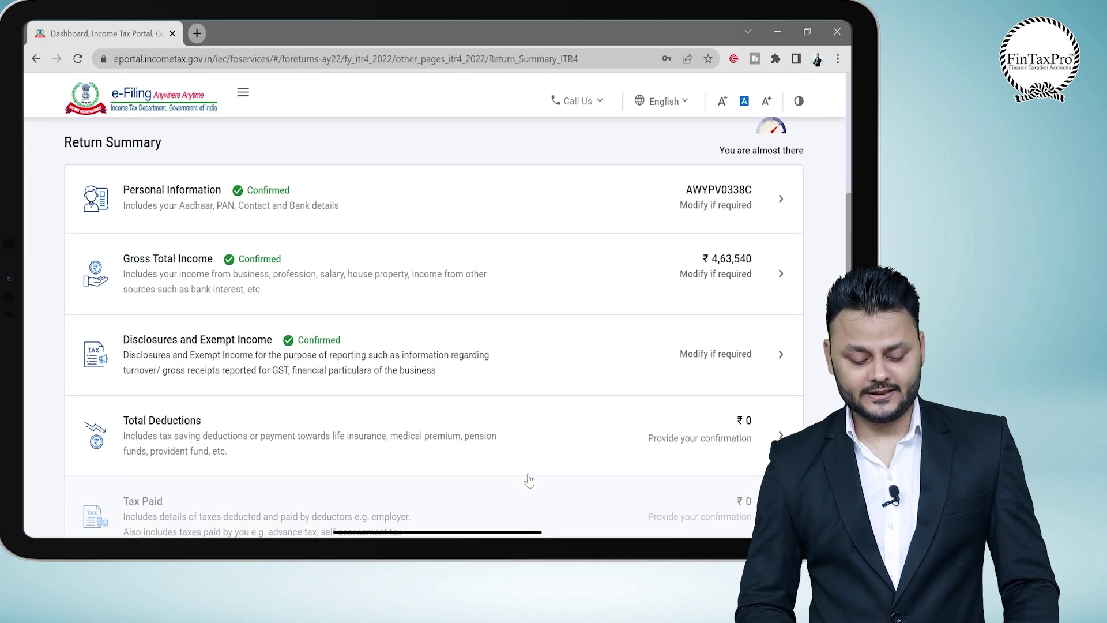
left_click(564, 379)
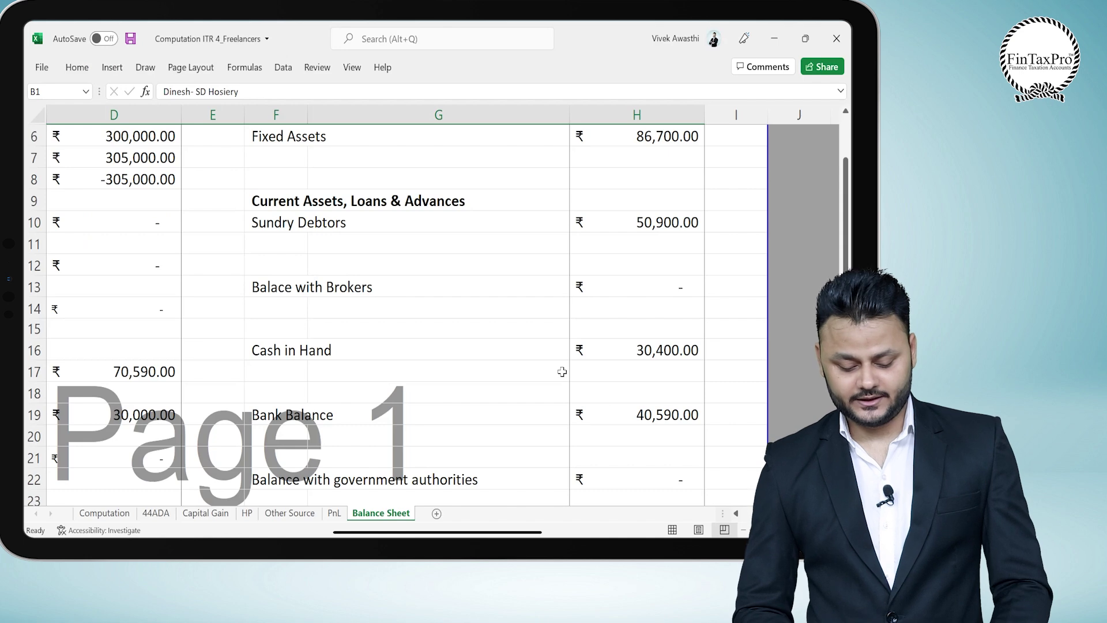
left_click(119, 515)
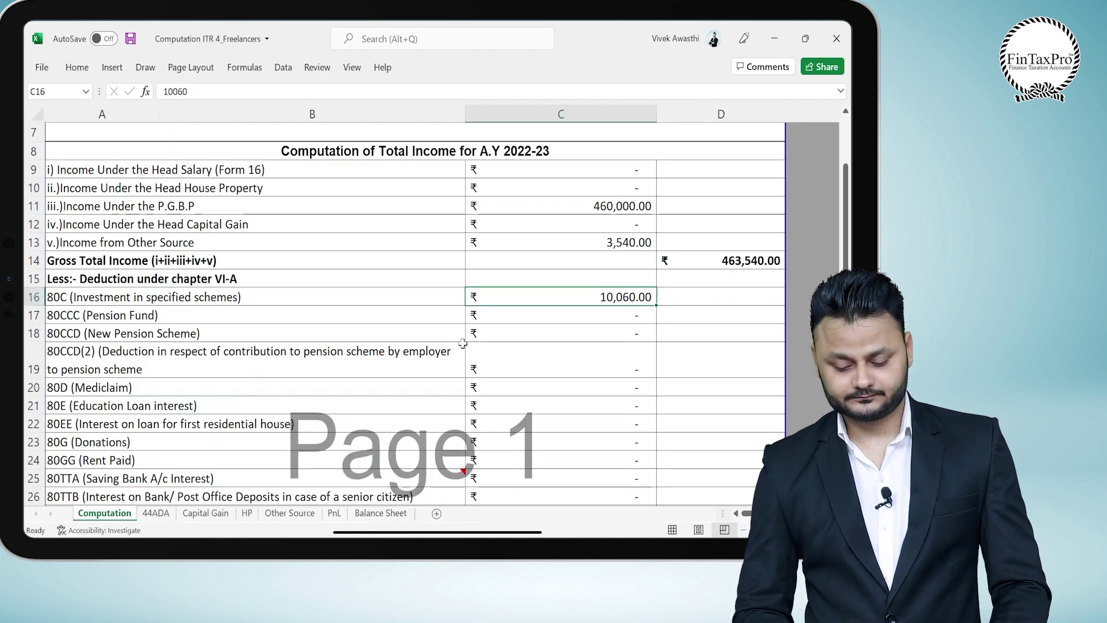
key("alt+Tab")
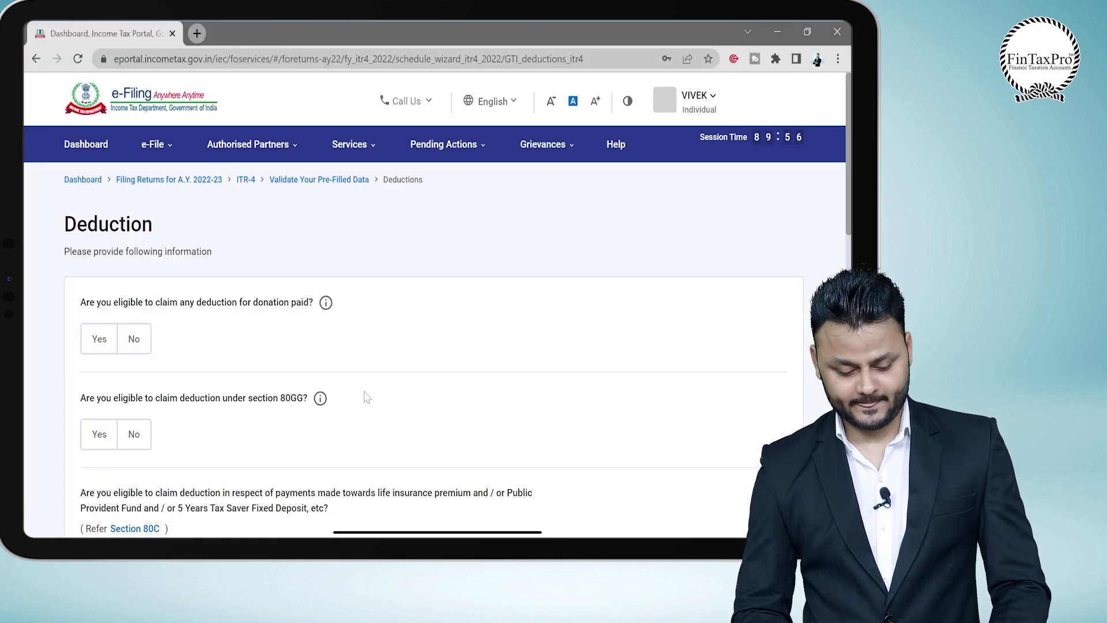
Declare eligibility for the Section 80C deduction and enter 10,060 as the amount claimed.
scroll(366, 398, "down", 3)
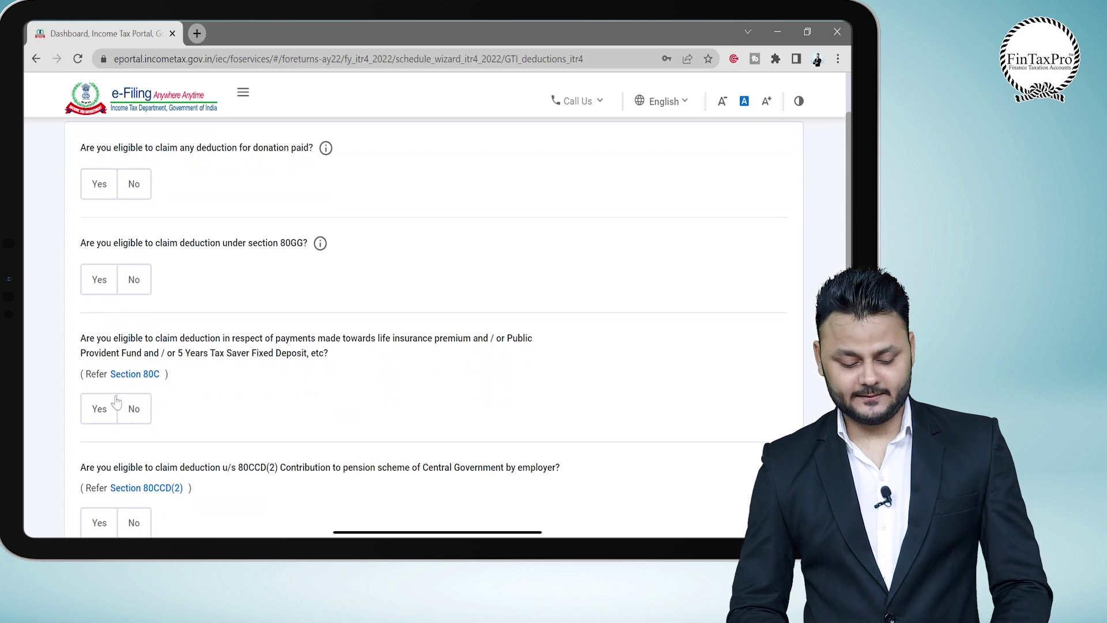
left_click(97, 413)
left_click(148, 477)
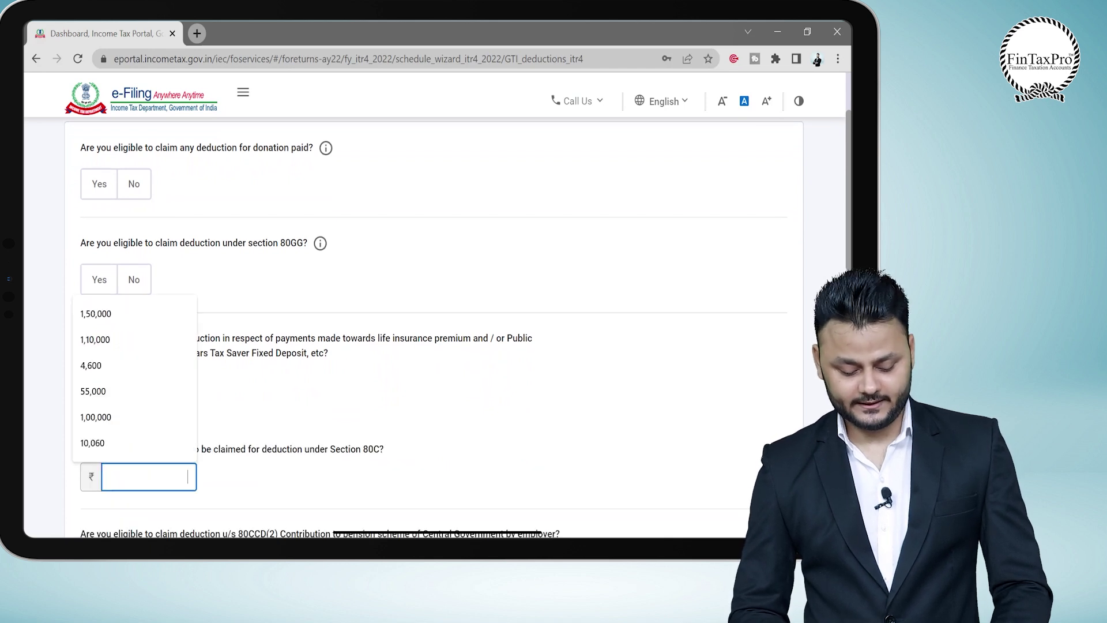
type("10060")
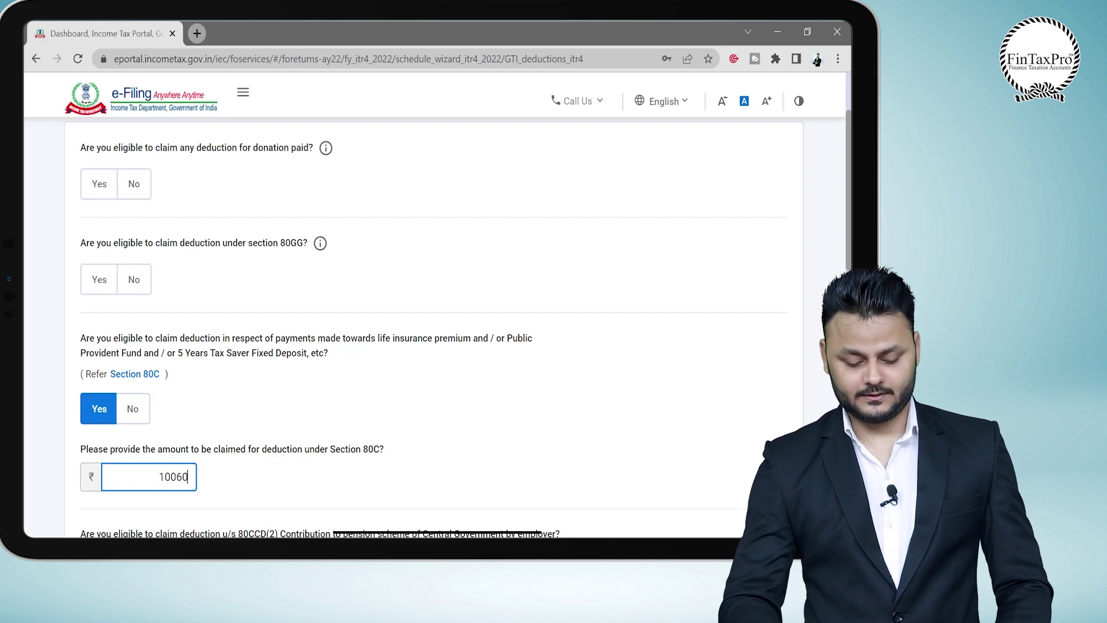
left_click(588, 400)
Check the savings interest in the Other Source worksheet, declare eligibility for the Section 80TTA deduction and continue past the questions.
scroll(589, 400, "down", 3)
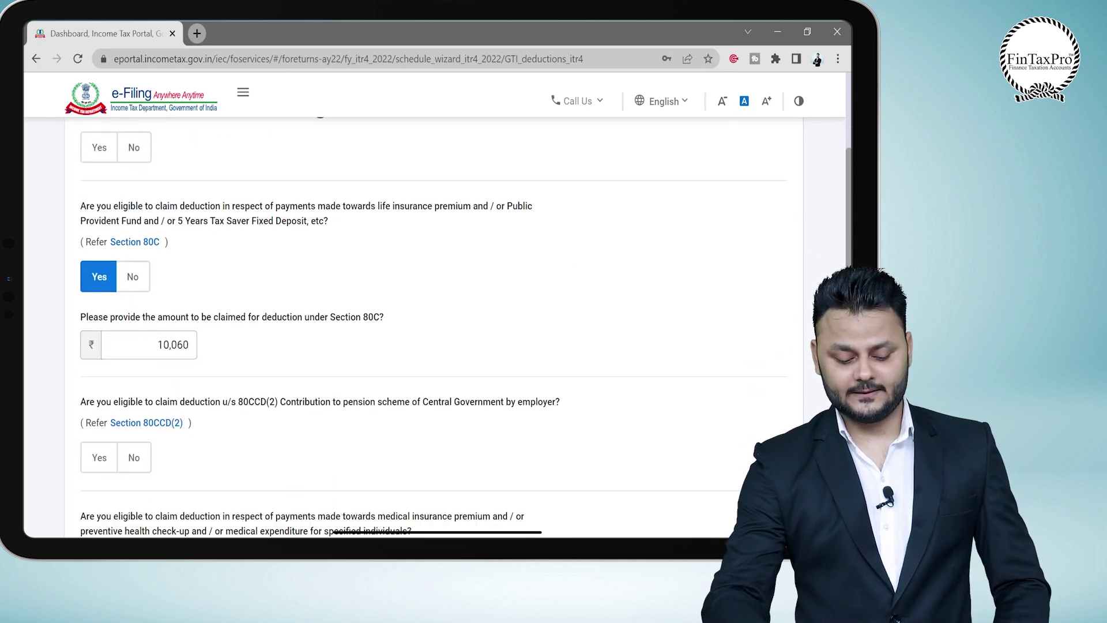
scroll(433, 329, "down", 2)
scroll(433, 329, "down", 7)
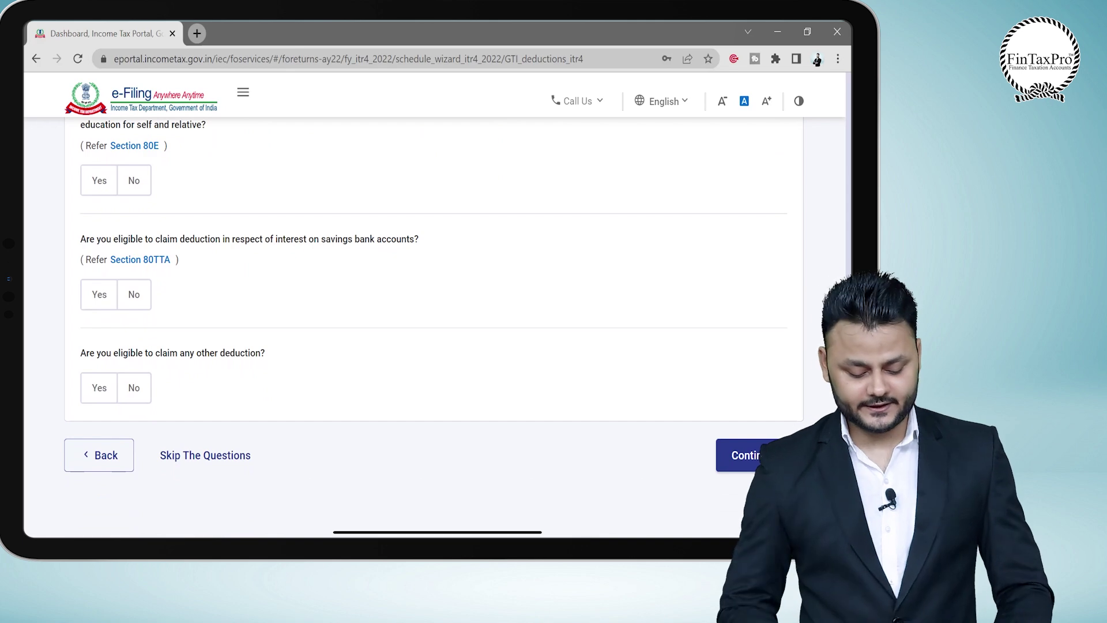
key("alt+Tab")
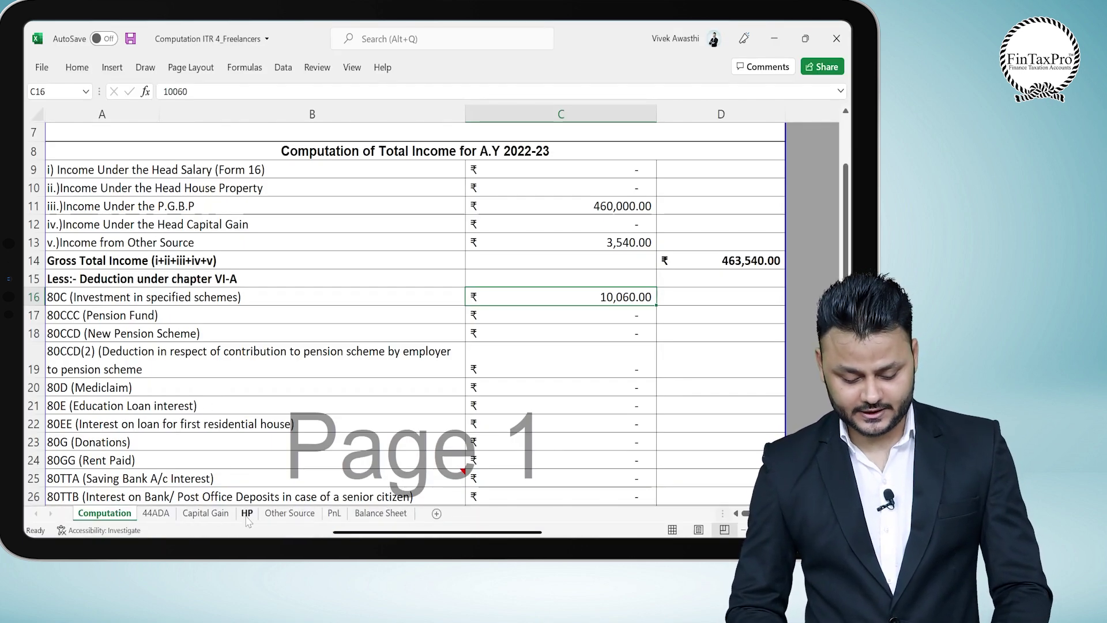
left_click(304, 512)
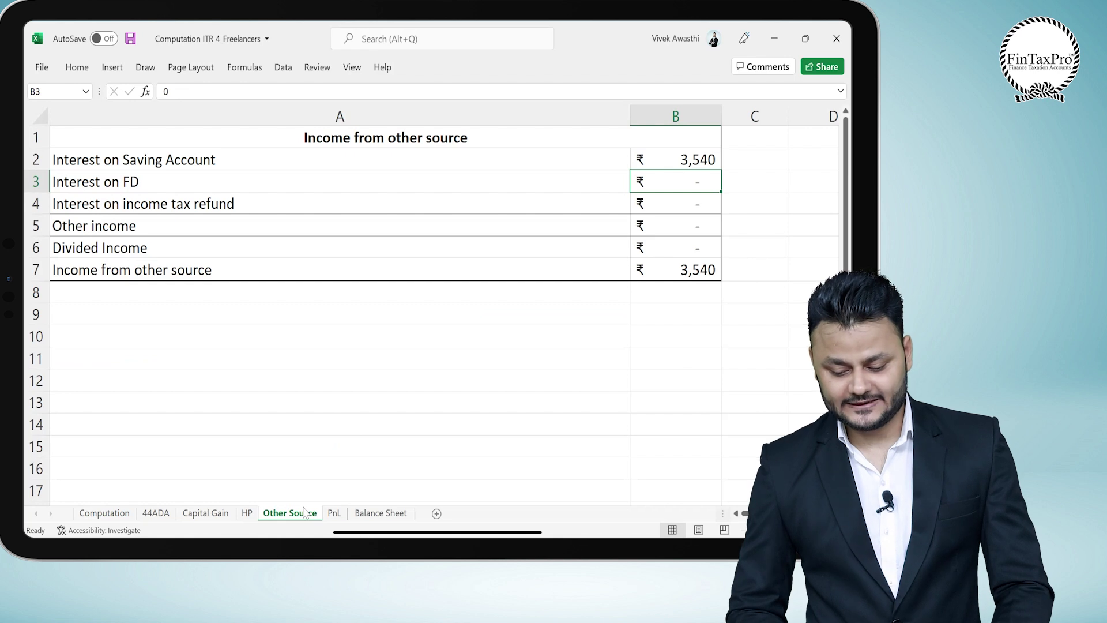
key("alt+Tab")
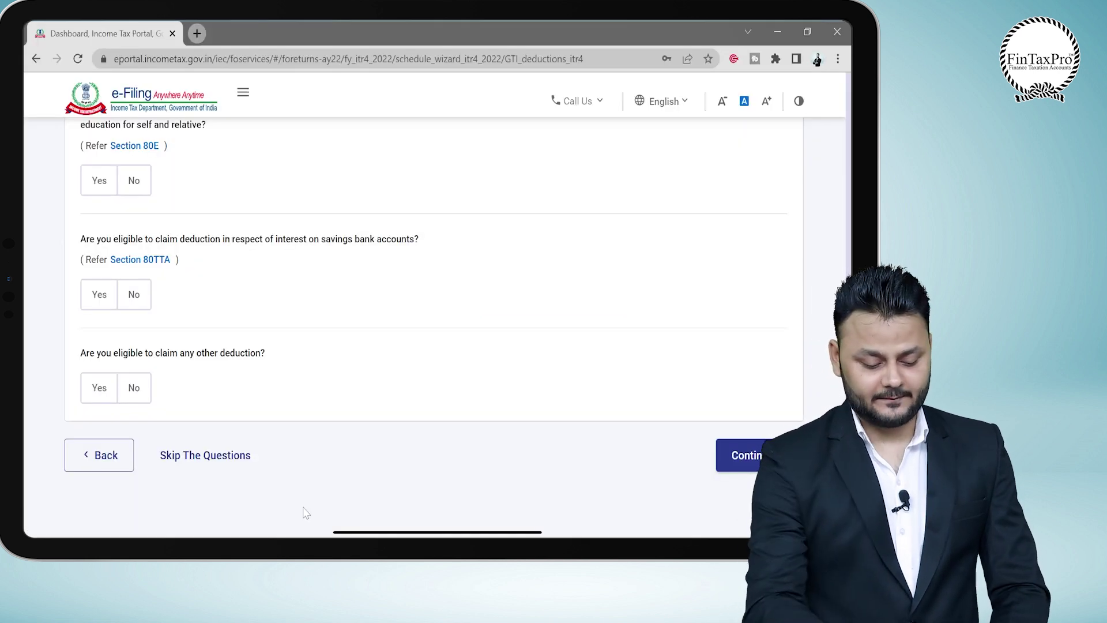
left_click(99, 294)
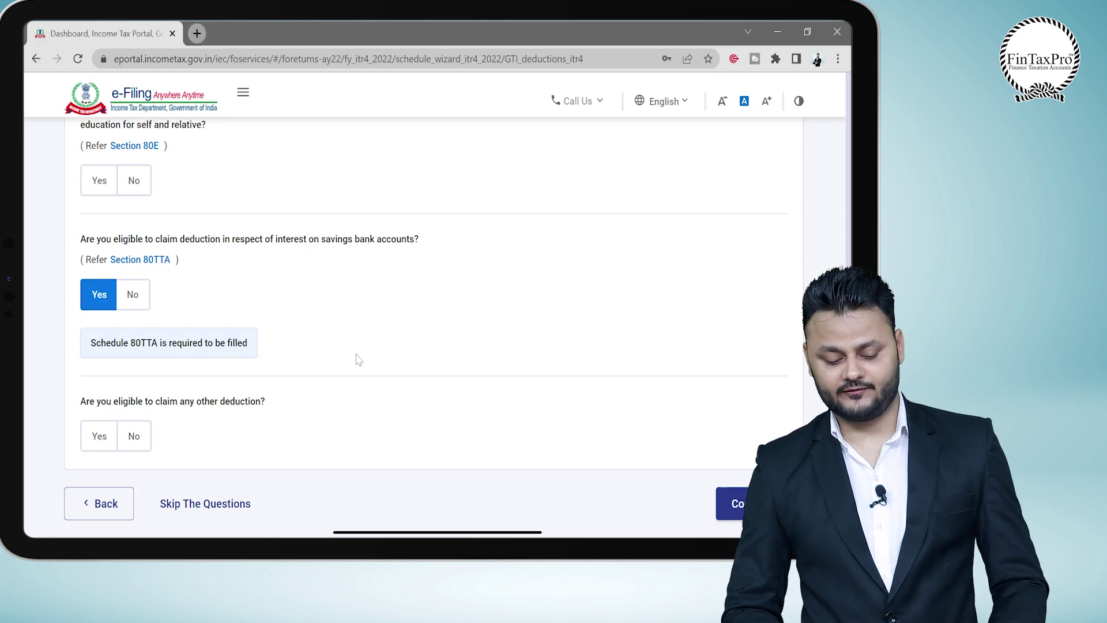
scroll(358, 361, "down", 2)
left_click(760, 409)
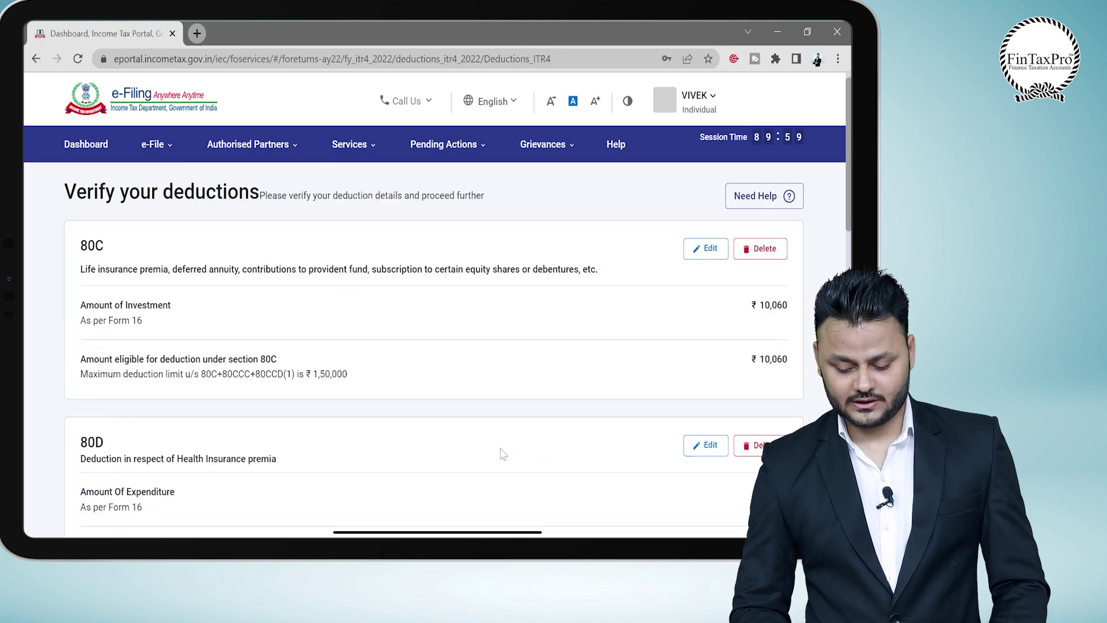
Show all available deductions and add 80TTA - Interest on saving bank accounts.
scroll(502, 453, "down", 8)
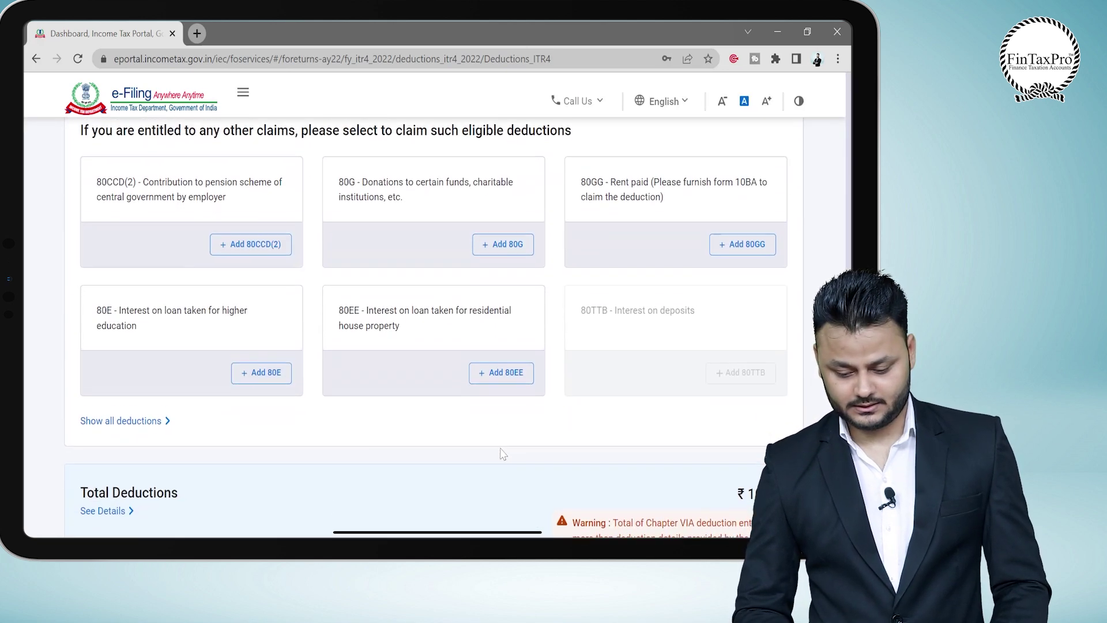
scroll(502, 453, "up", 5)
scroll(273, 380, "down", 8)
left_click(121, 264)
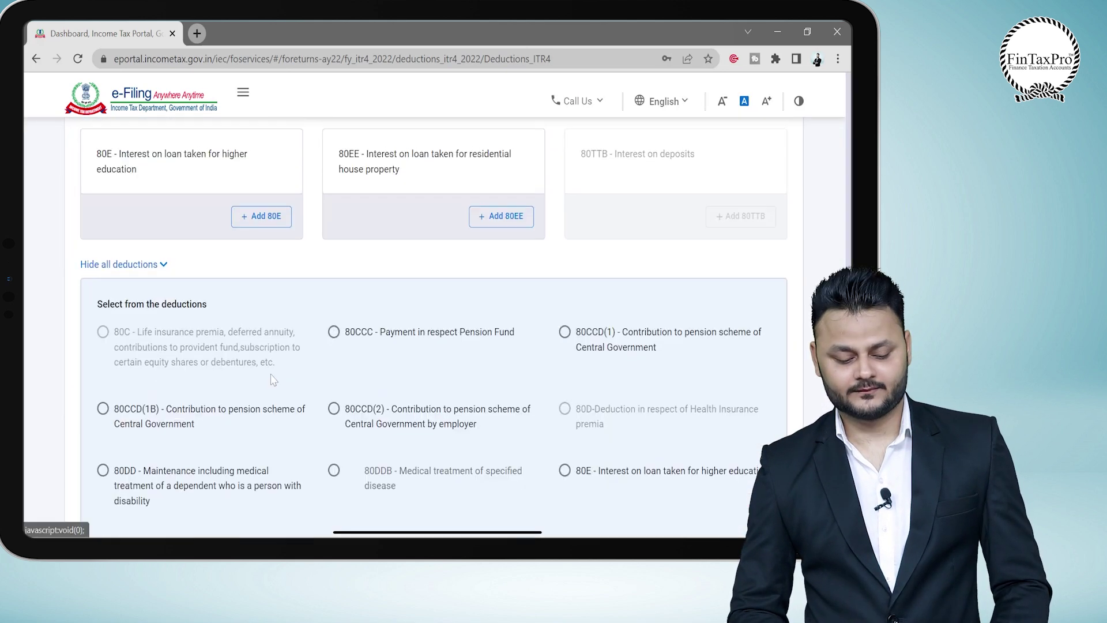
scroll(273, 379, "up", 4)
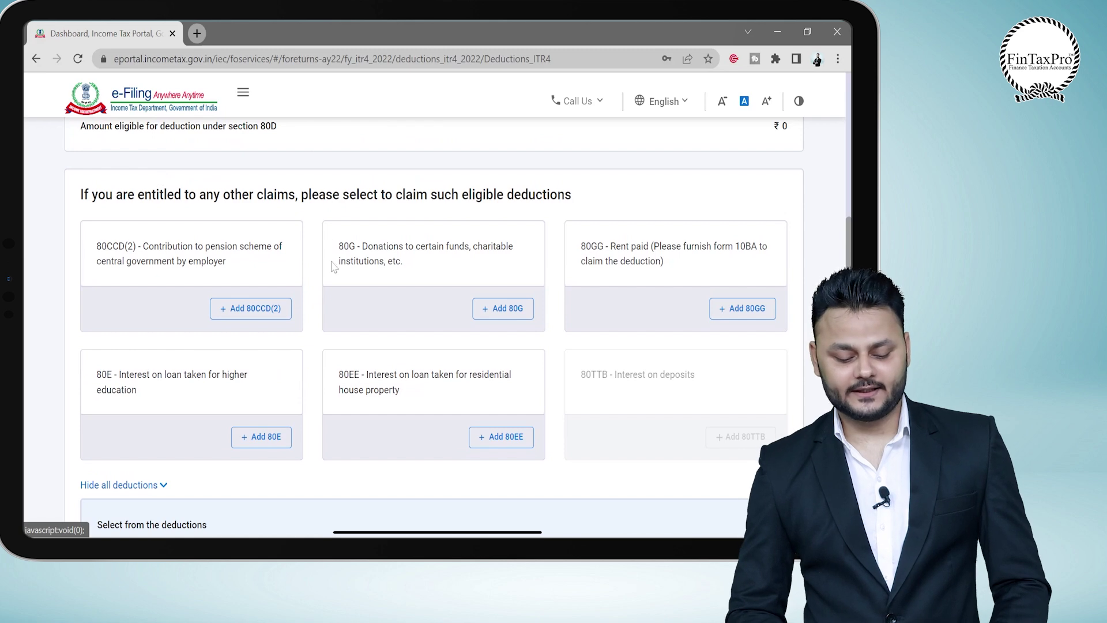
scroll(333, 267, "down", 4)
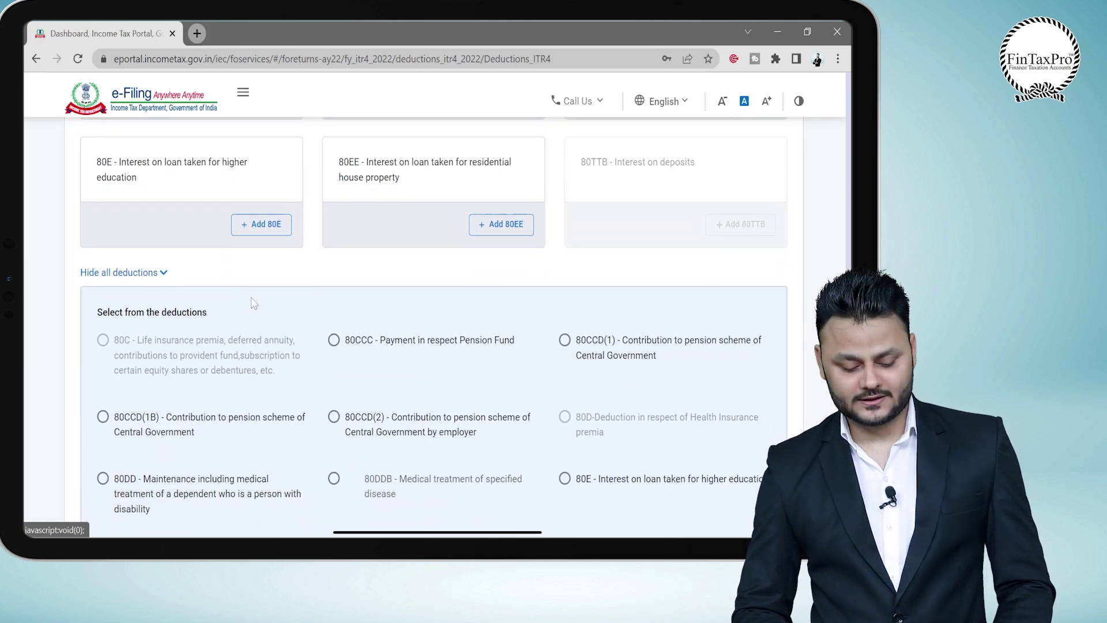
scroll(254, 303, "down", 6)
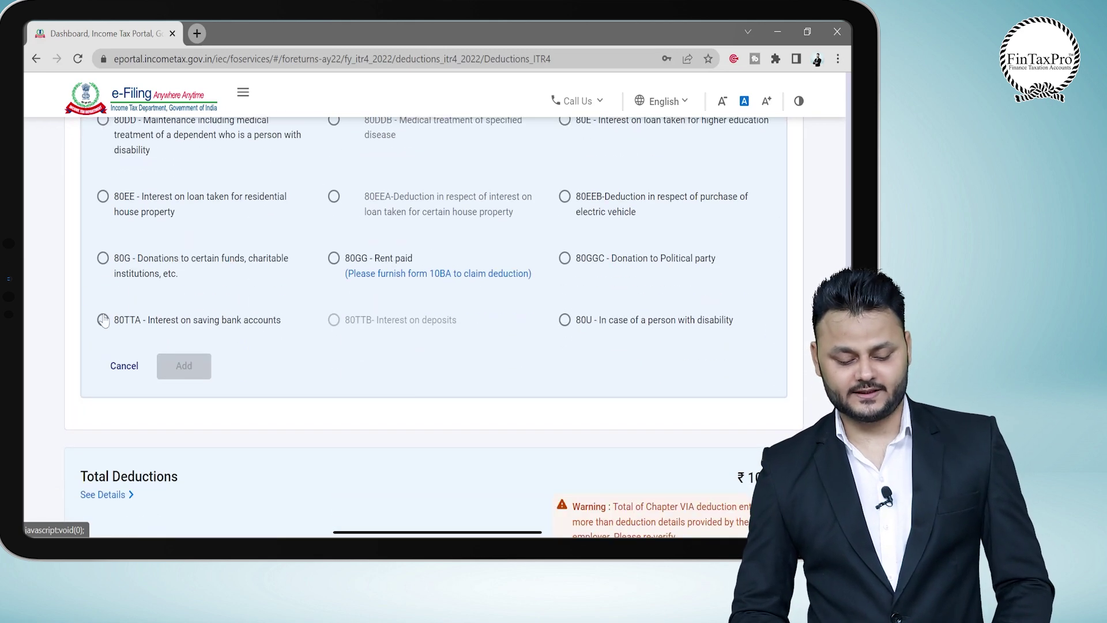
left_click(103, 320)
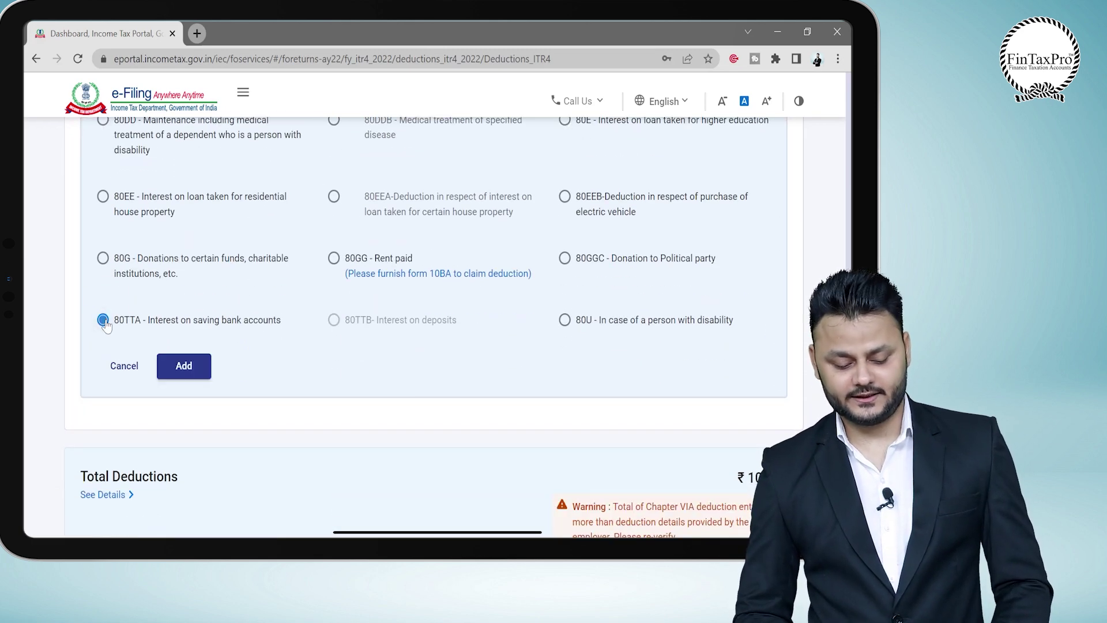
left_click(184, 366)
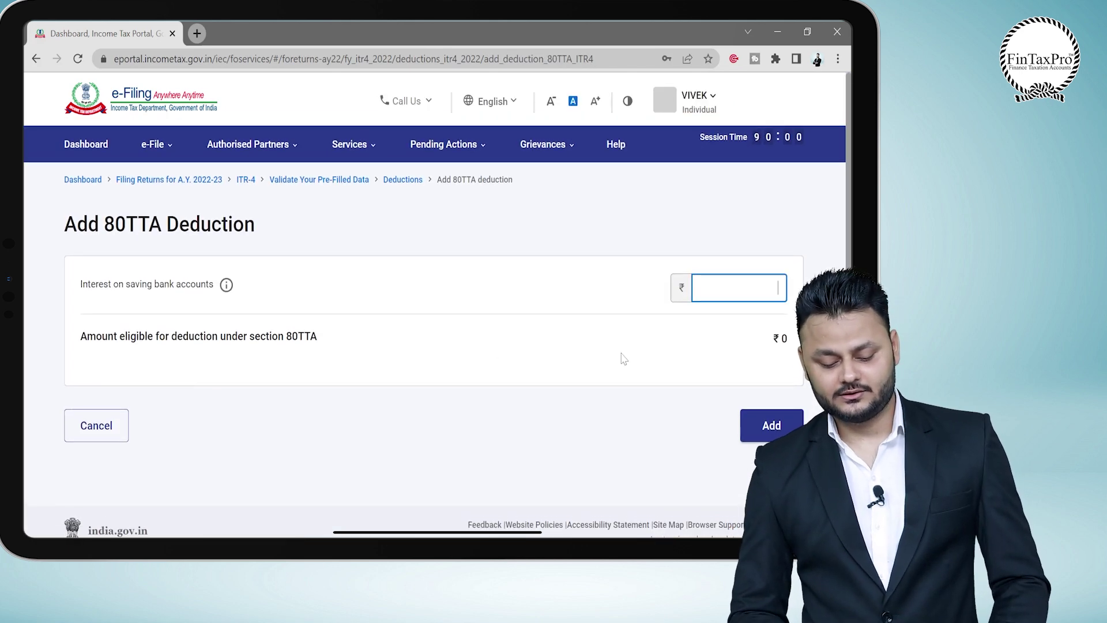
Enter the savings interest of 3,540 from the Other Source worksheet as the 80TTA amount and add the deduction.
key("alt+Tab")
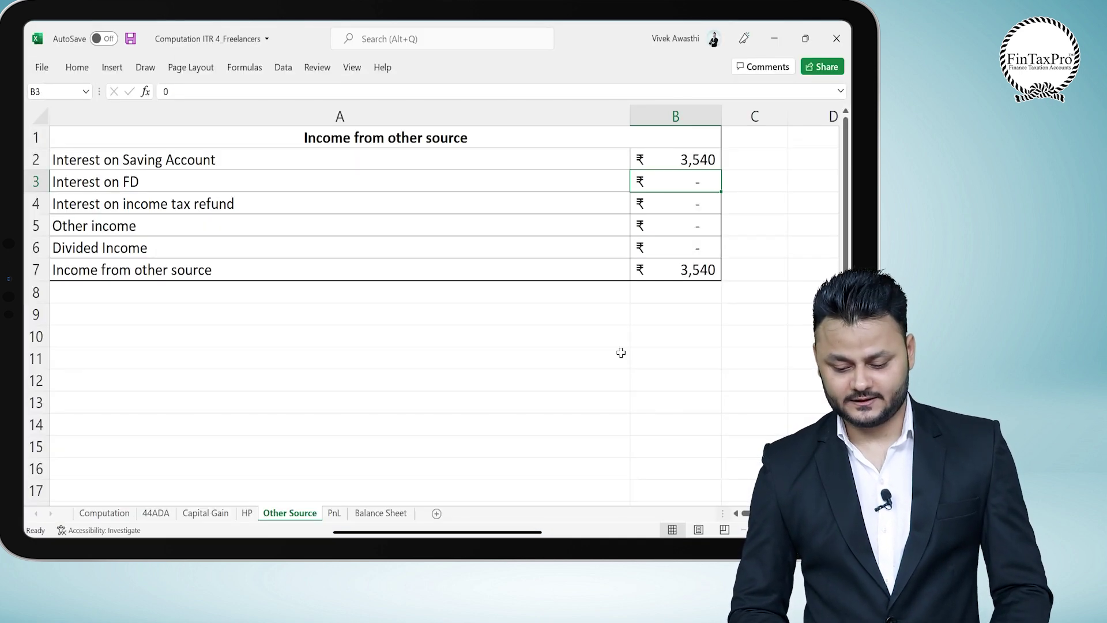
key("alt+Tab")
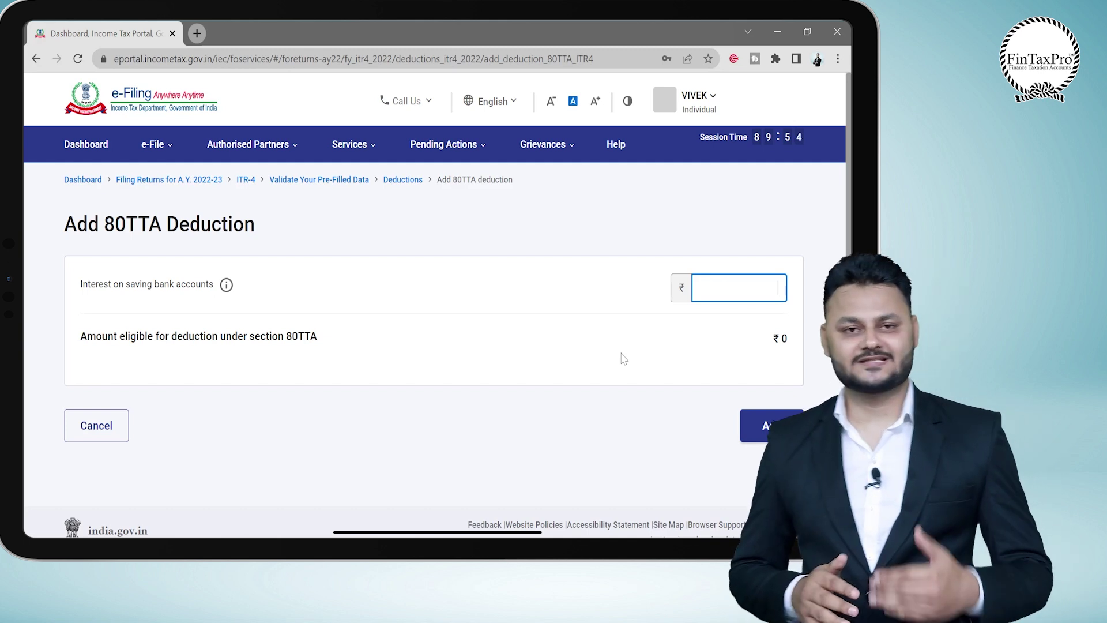
type("3")
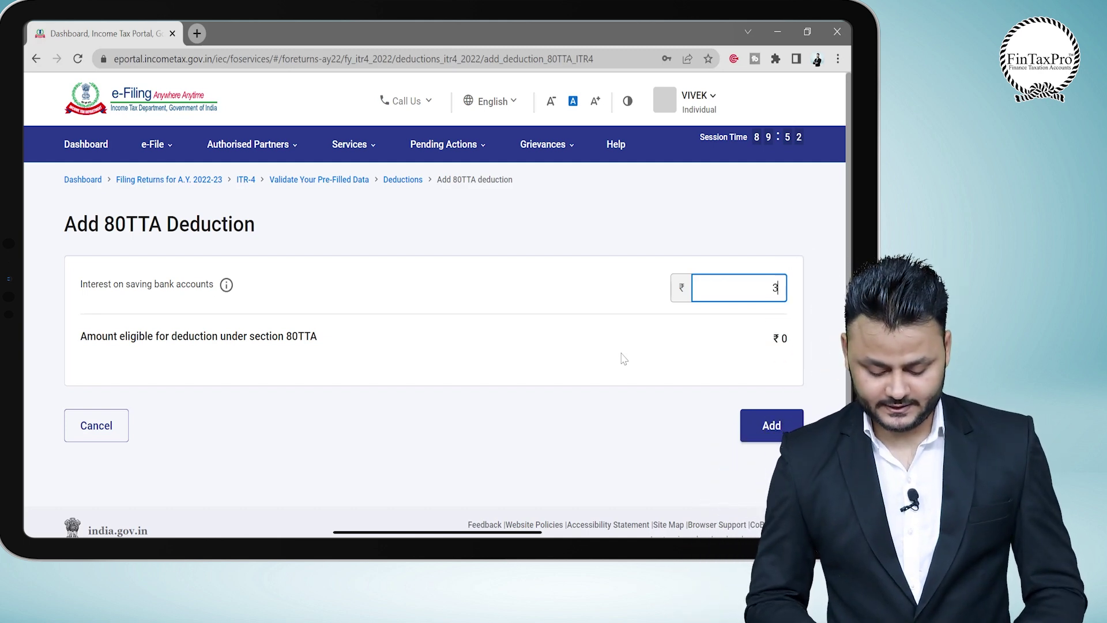
type("540")
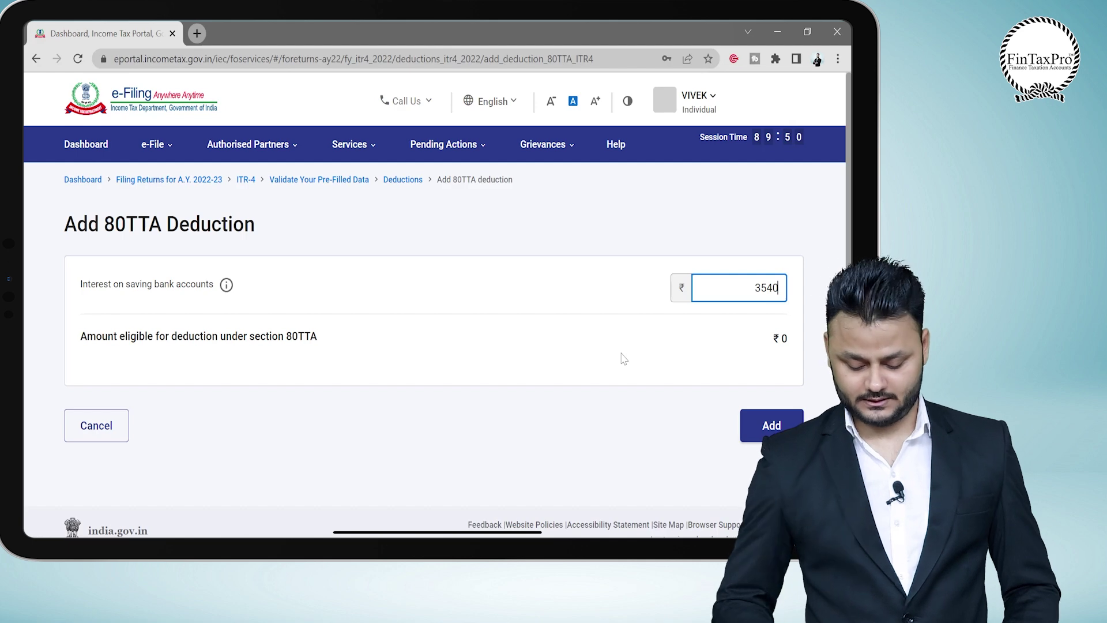
left_click(638, 415)
scroll(638, 415, "down", 3)
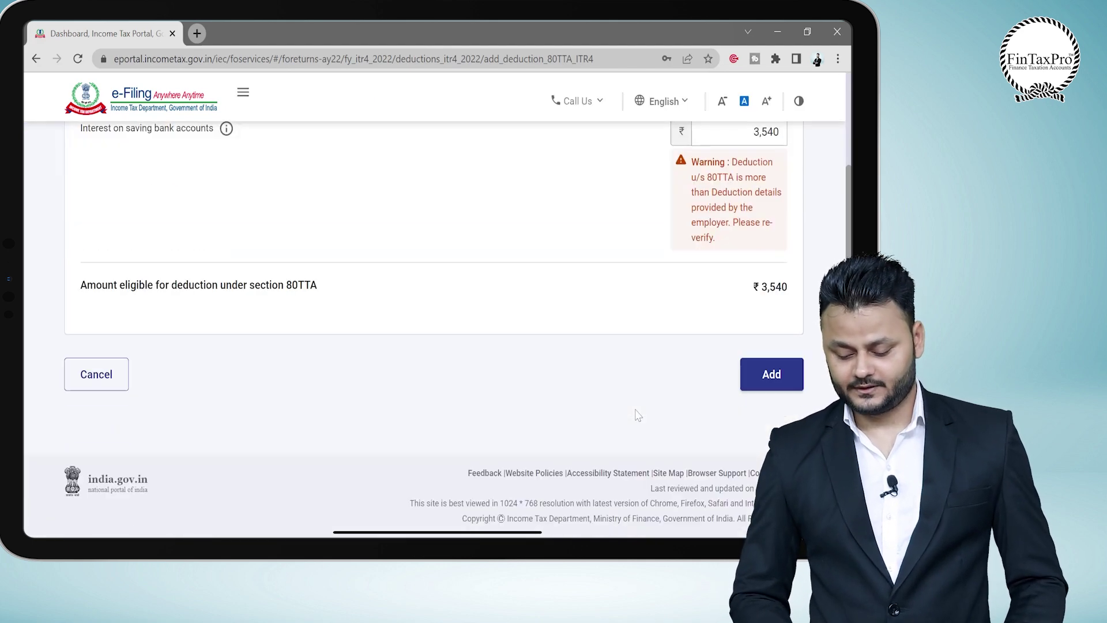
left_click(756, 373)
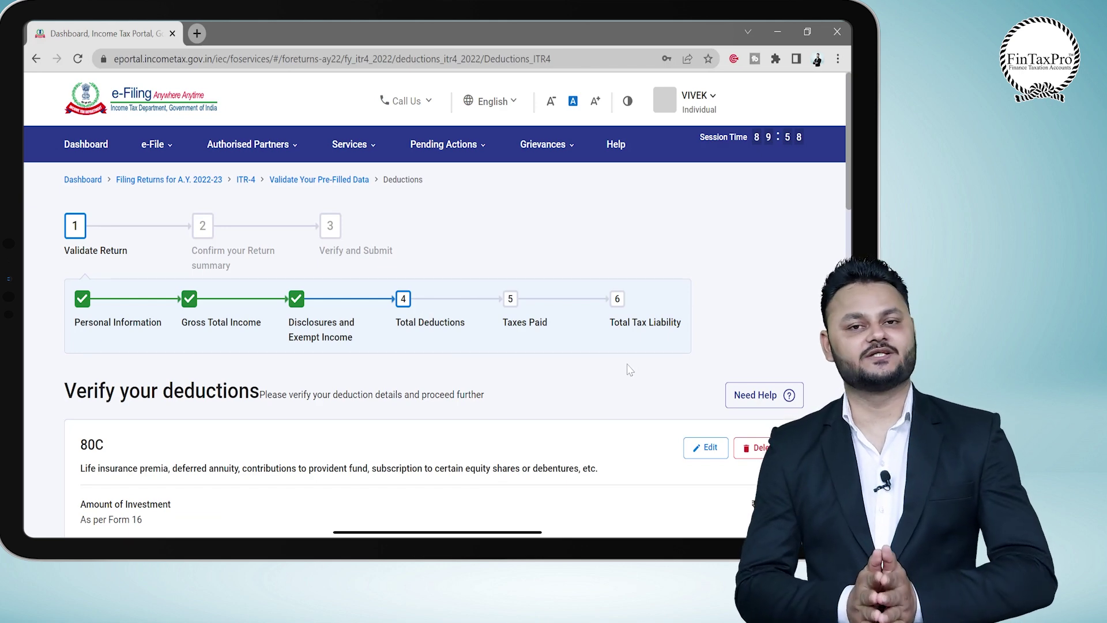
Review the 80C, 80D and 80TTA entries with the total, and confirm the Total Deductions section.
scroll(630, 369, "down", 8)
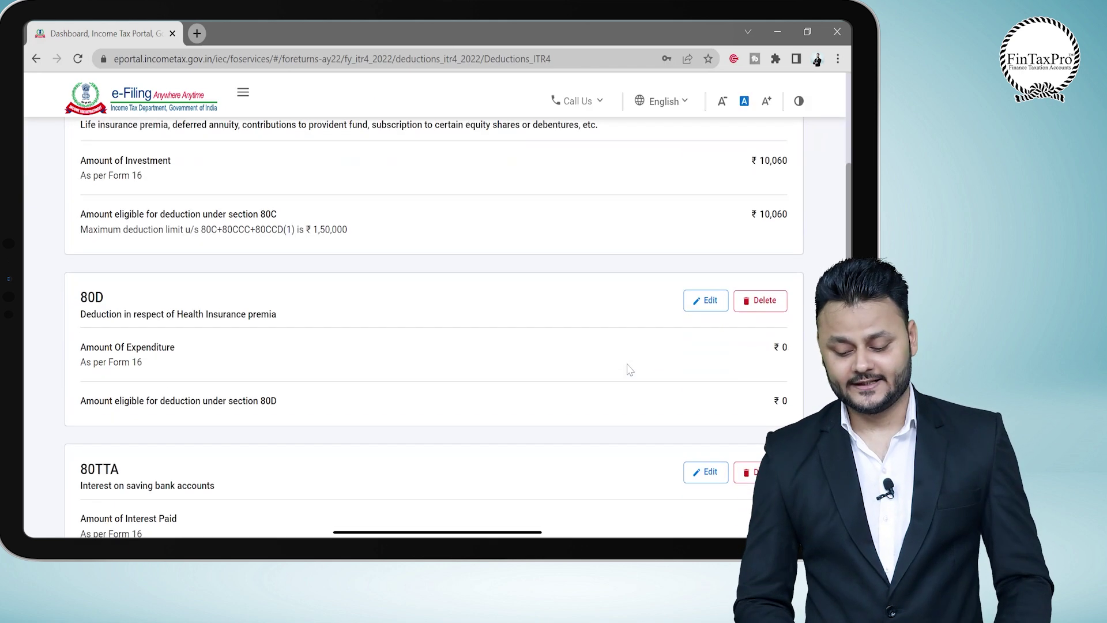
scroll(630, 369, "down", 10)
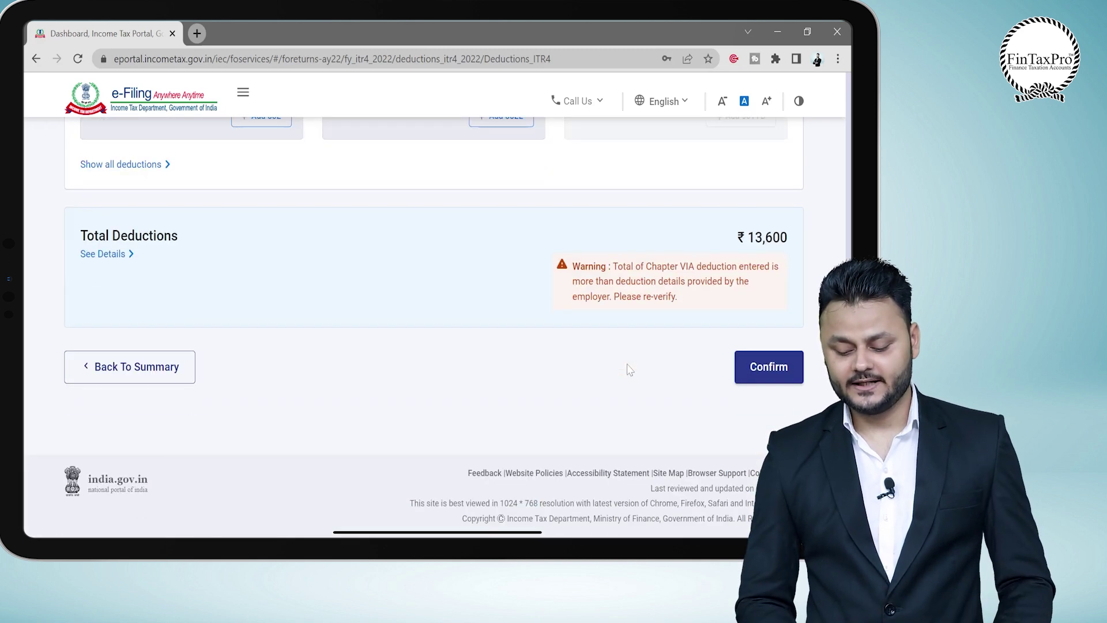
left_click(767, 367)
Open the Tax Paid section and review the TDS, TCS, advance tax and self-assessment tax details.
scroll(537, 465, "down", 8)
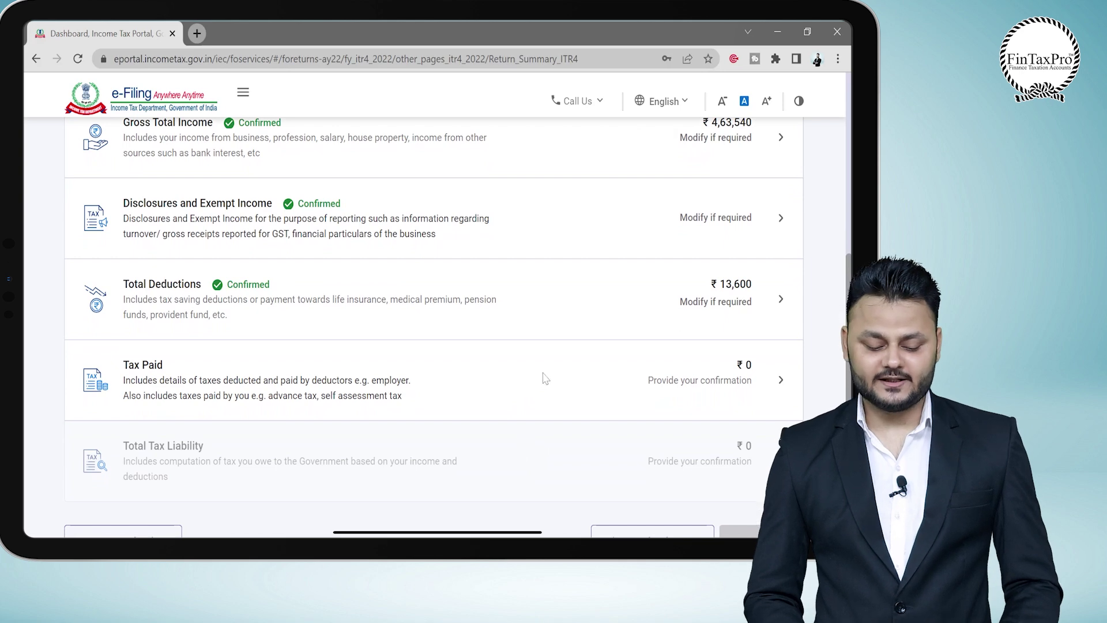
left_click(544, 378)
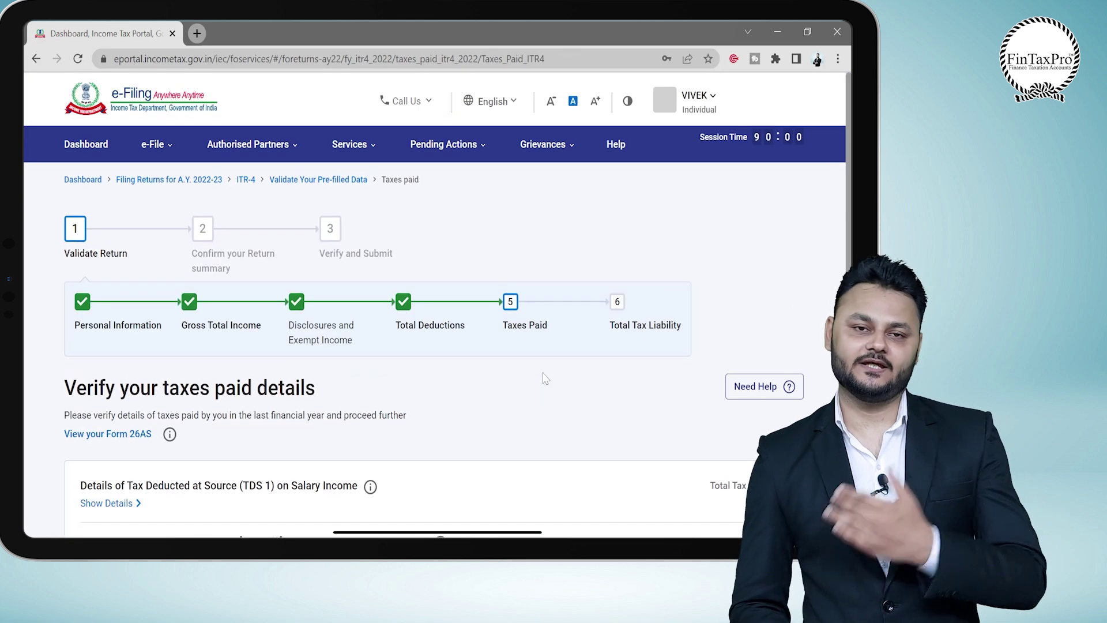
scroll(545, 378, "down", 5)
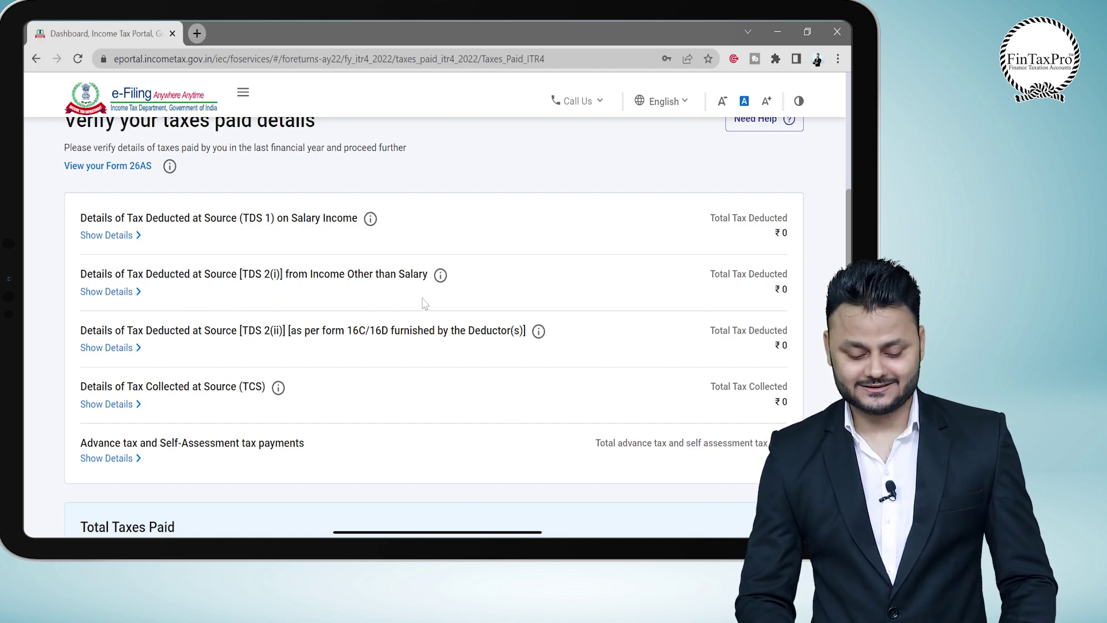
scroll(422, 303, "down", 1)
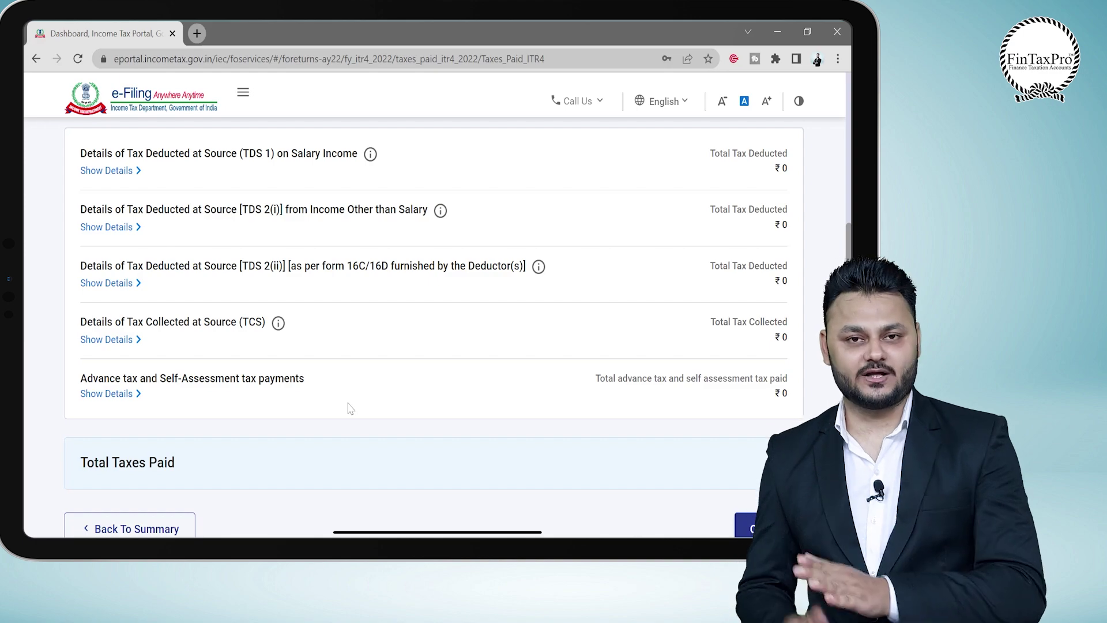
Search for NSDL epayment in a new browser tab and open the Challan No./ITNS 280 form on the e-Payment for TIN site.
left_click(197, 33)
type("N")
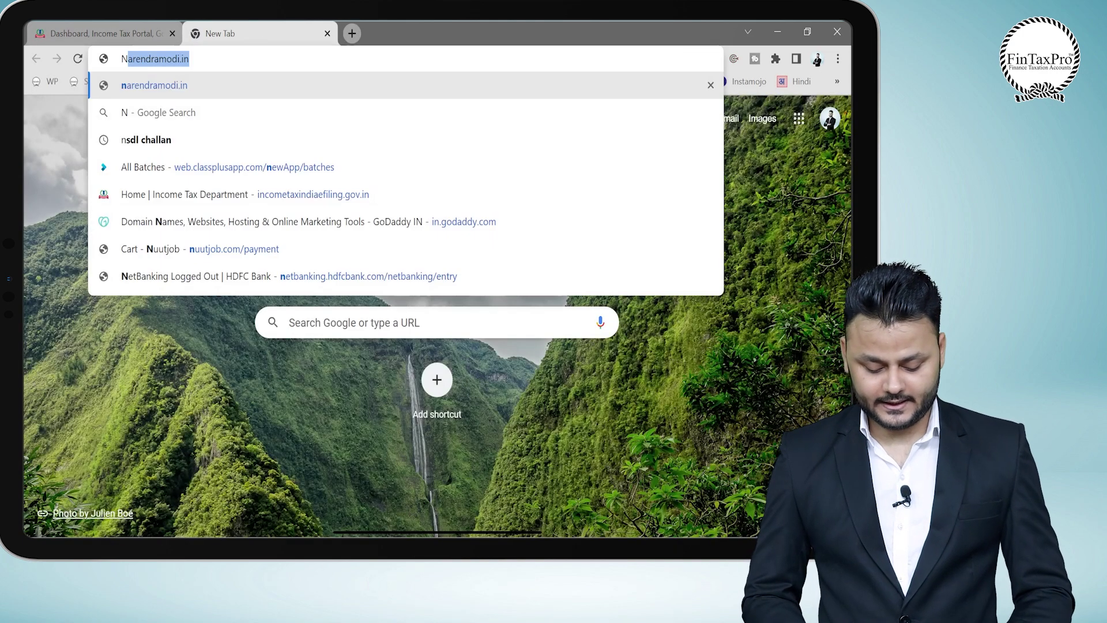
type("SDL epayment")
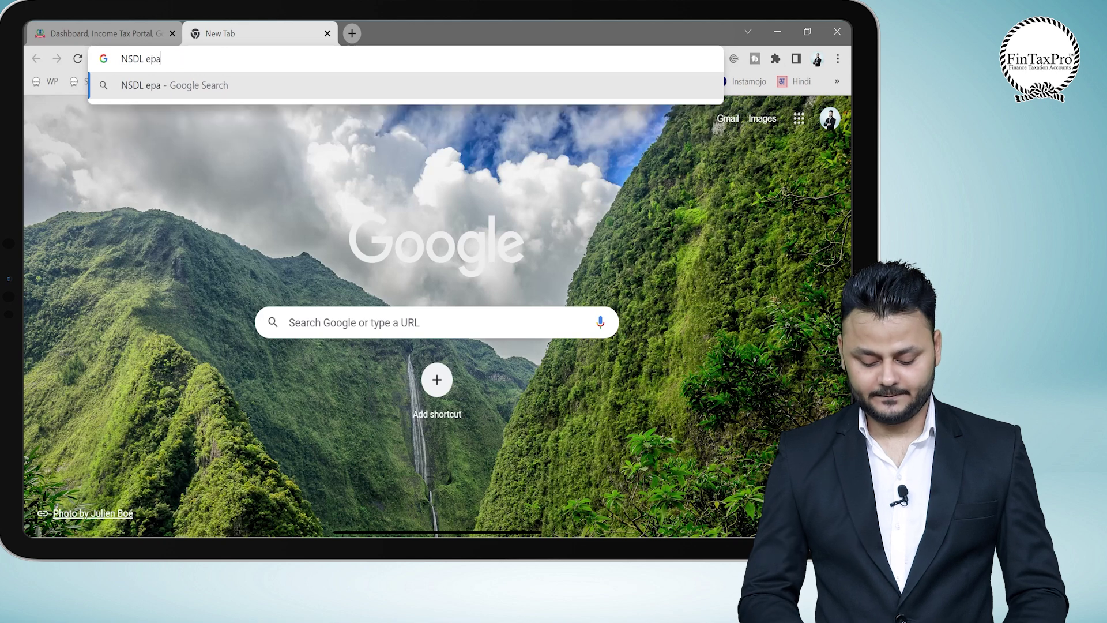
key("Return")
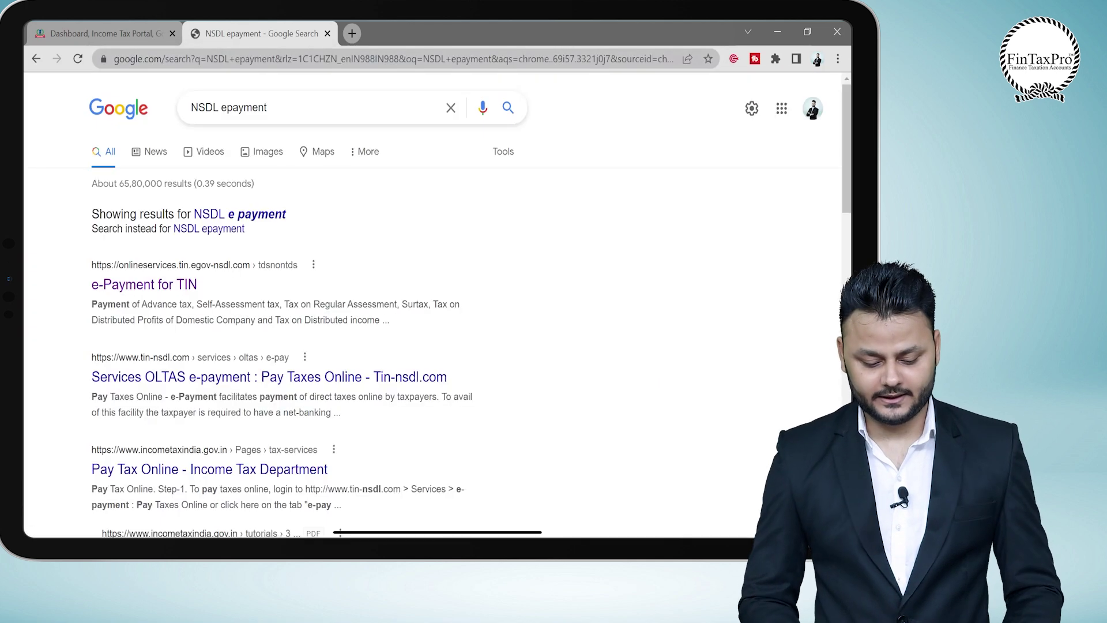
left_click(178, 288)
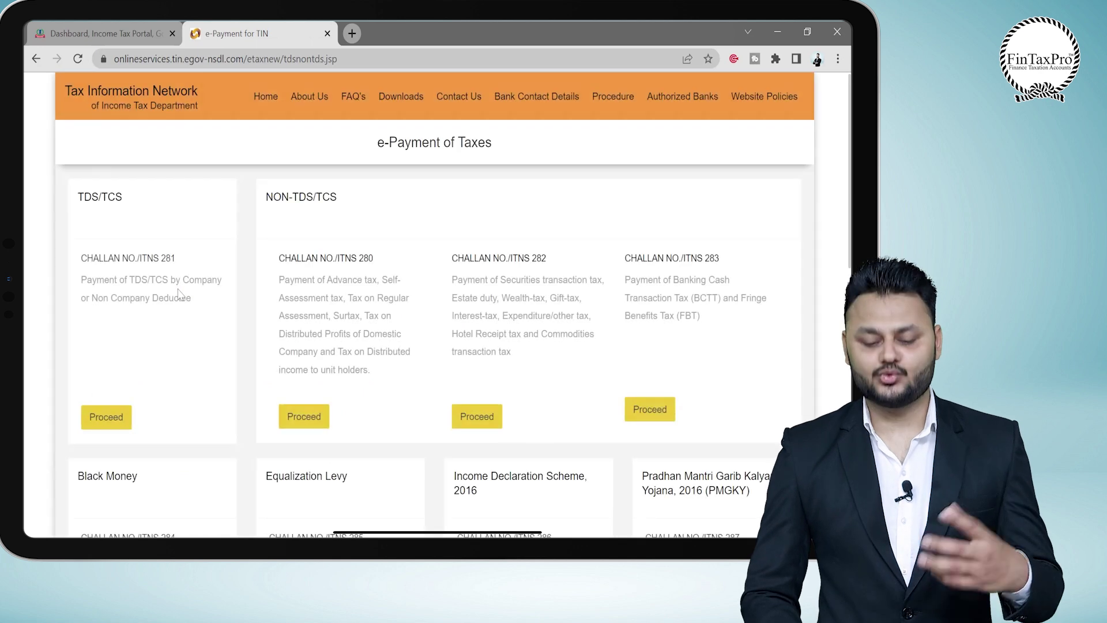
left_click(304, 417)
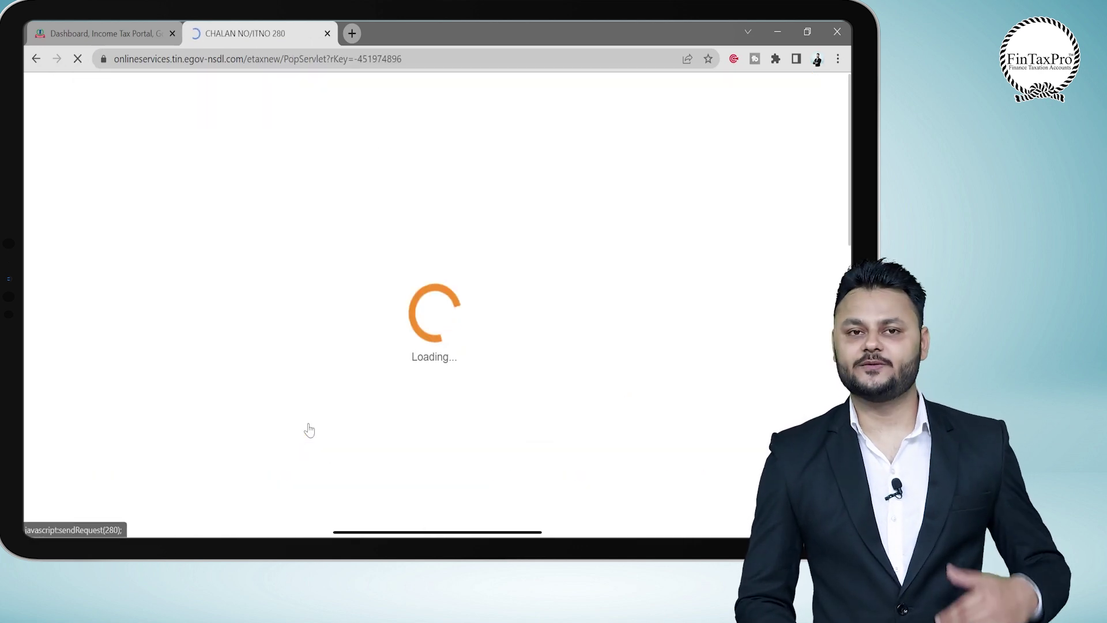
scroll(310, 430, "down", 1)
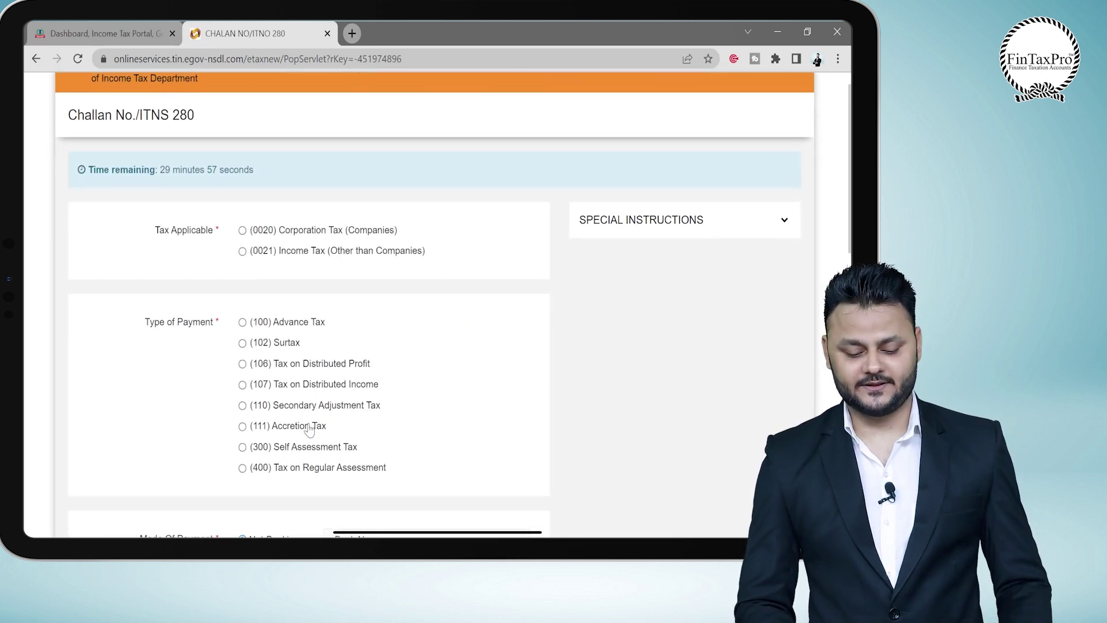
In the ITNS 280 challan, choose (0021) Income Tax (Other than Companies) and (300) Self Assessment Tax, and review the remaining payment fields.
left_click(243, 252)
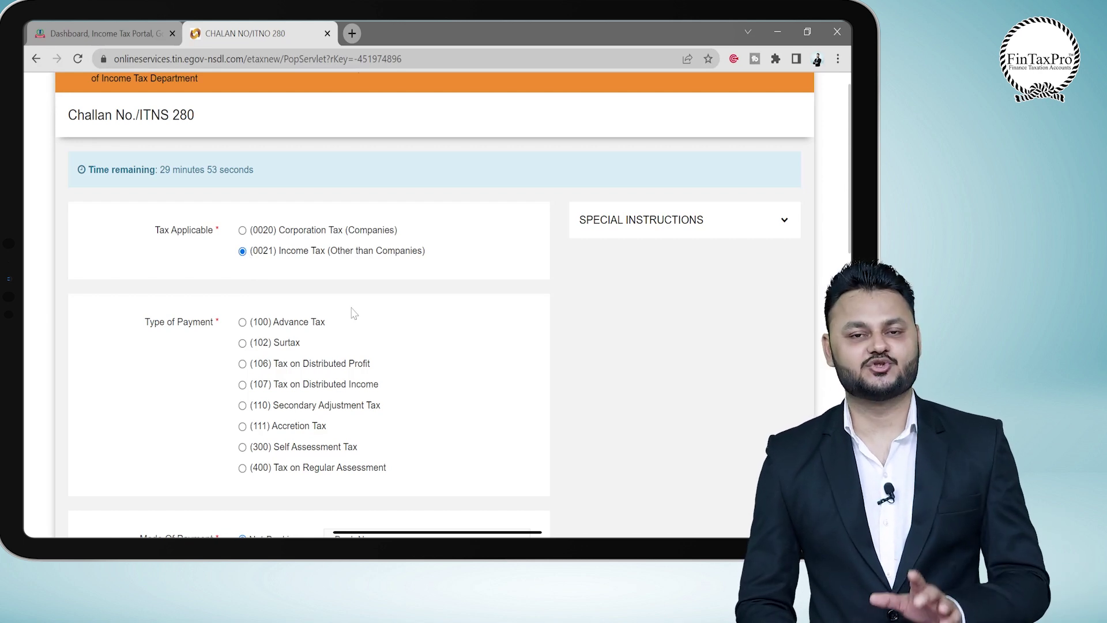
scroll(354, 313, "down", 2)
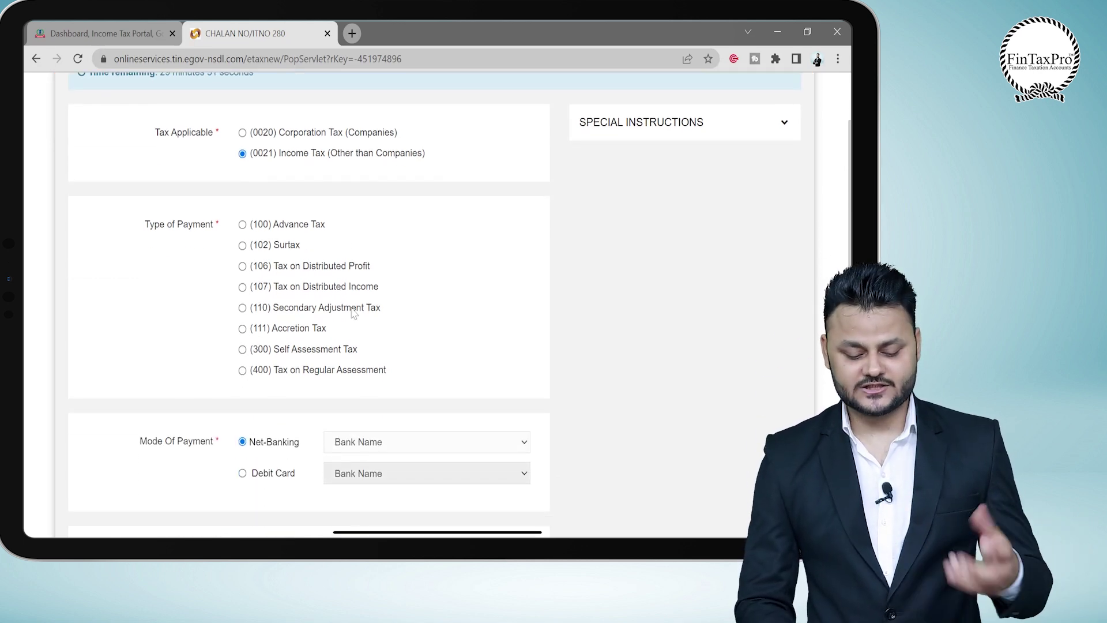
left_click(242, 350)
scroll(224, 369, "down", 3)
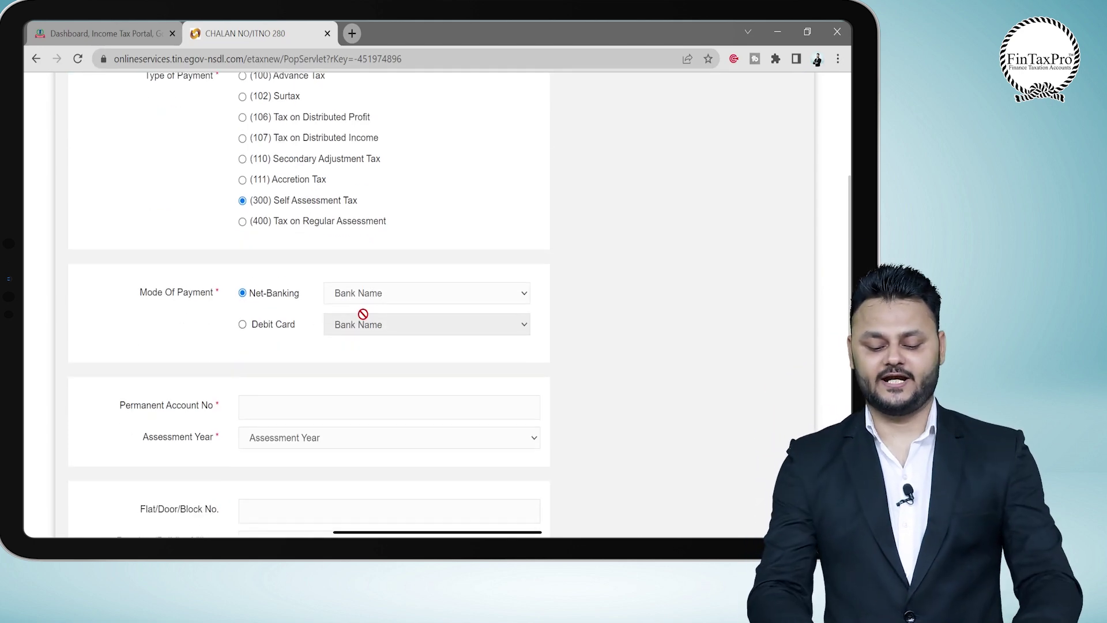
scroll(363, 313, "up", 3)
scroll(363, 314, "down", 3)
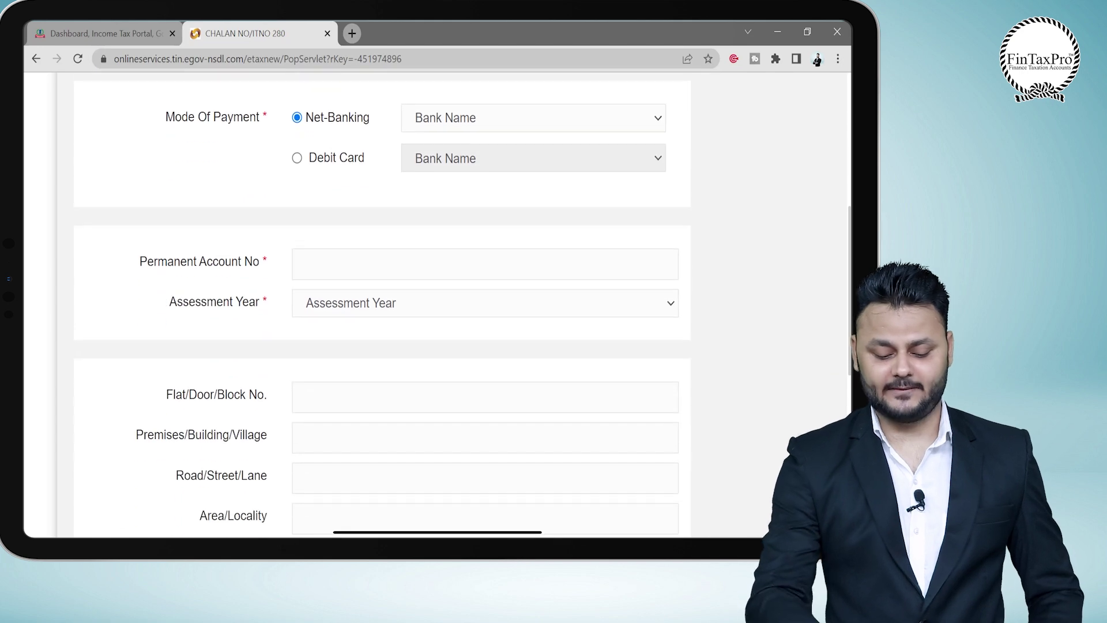
scroll(383, 308, "down", 7)
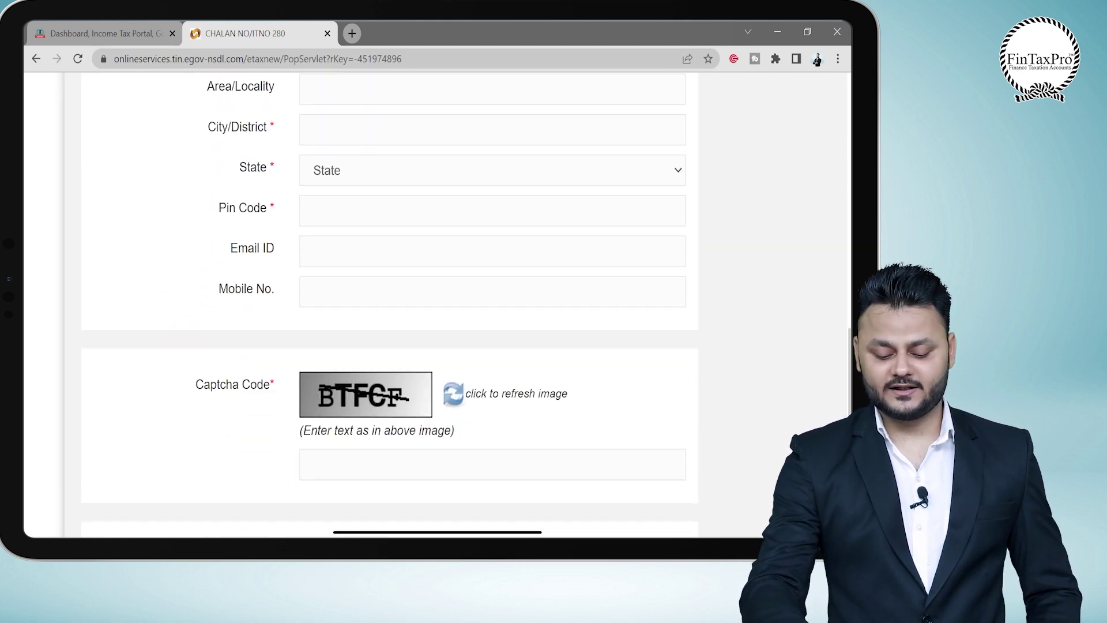
scroll(382, 308, "down", 2)
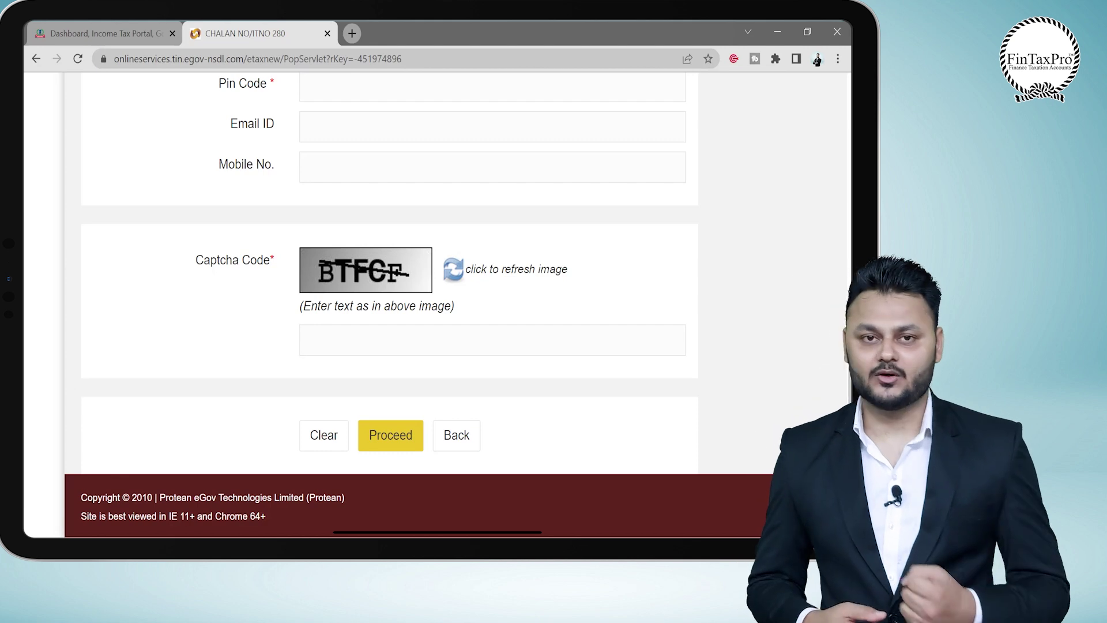
scroll(393, 304, "up", 15)
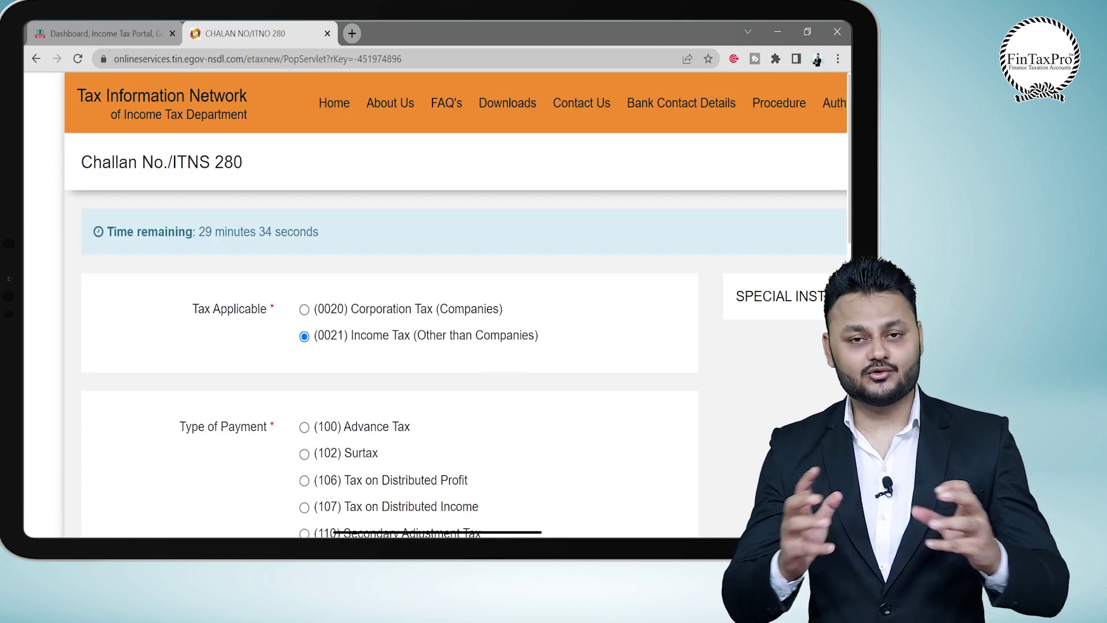
Switch back to the e-Filing portal and view the entry form for adding an advance tax or self-assessment tax payment.
key("ctrl+shift+Tab")
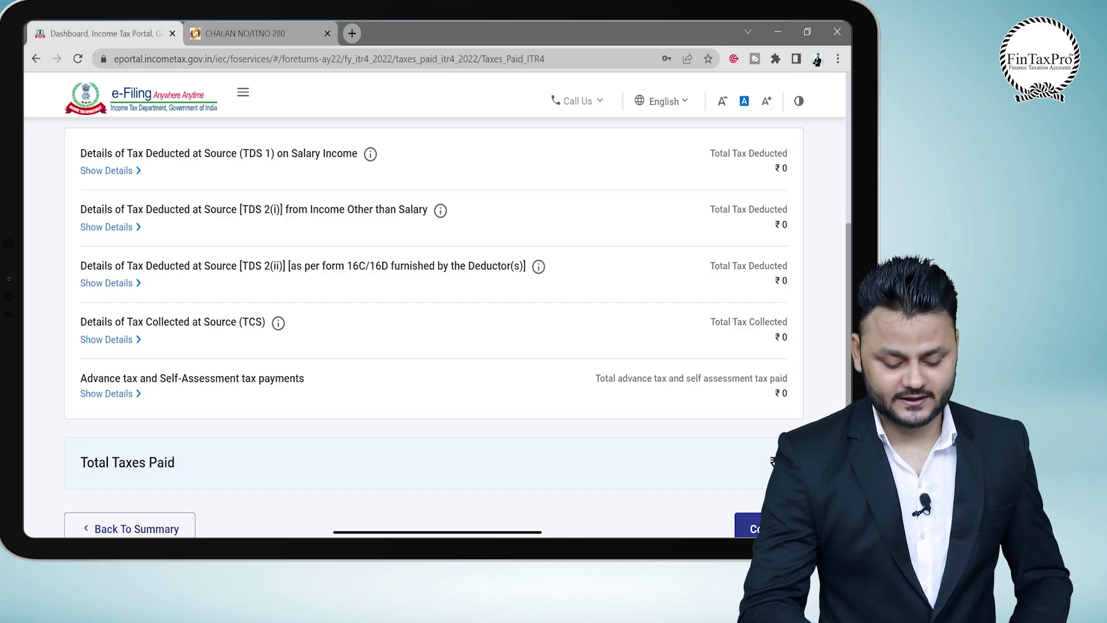
left_click(107, 392)
scroll(403, 323, "down", 1)
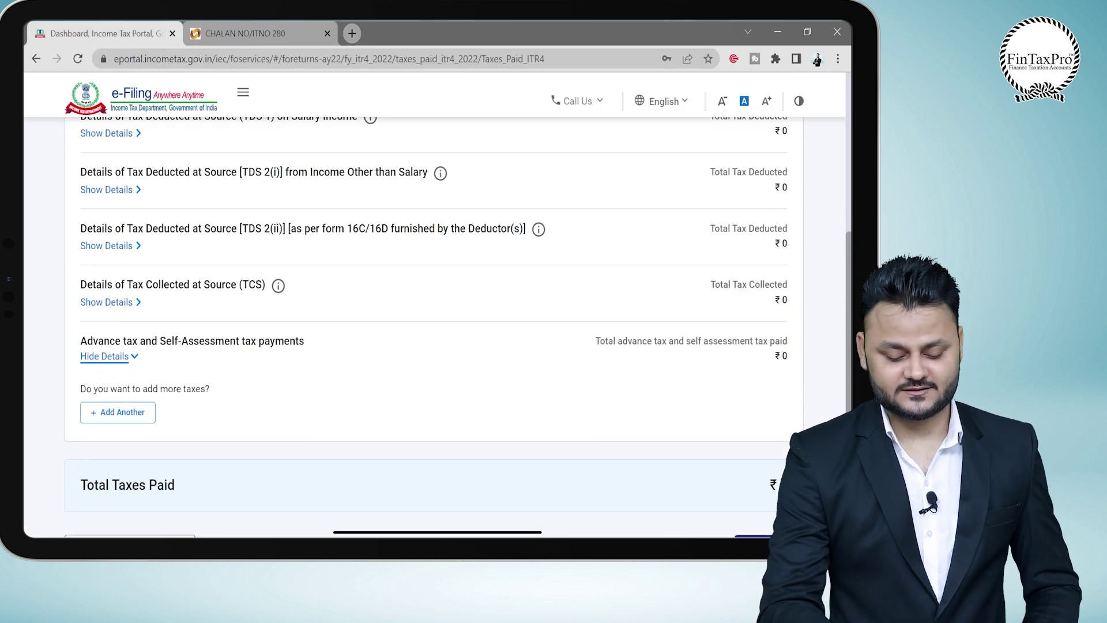
left_click(118, 410)
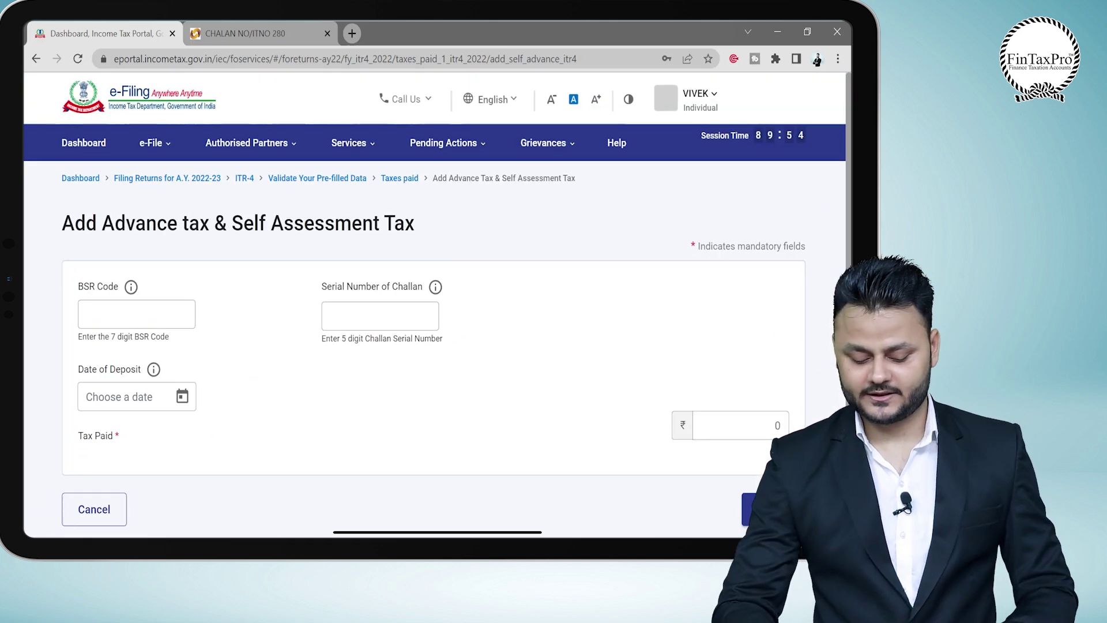
scroll(433, 346, "down", 2)
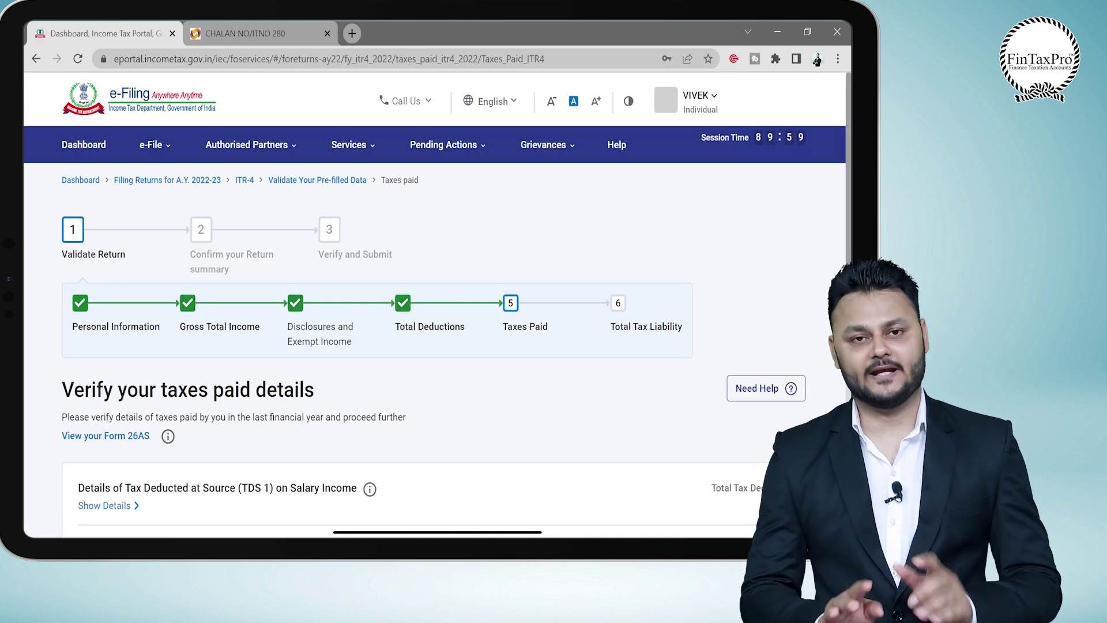
Confirm the Tax Paid section without adding a payment and open the Total Tax Liability section.
scroll(433, 305, "down", 7)
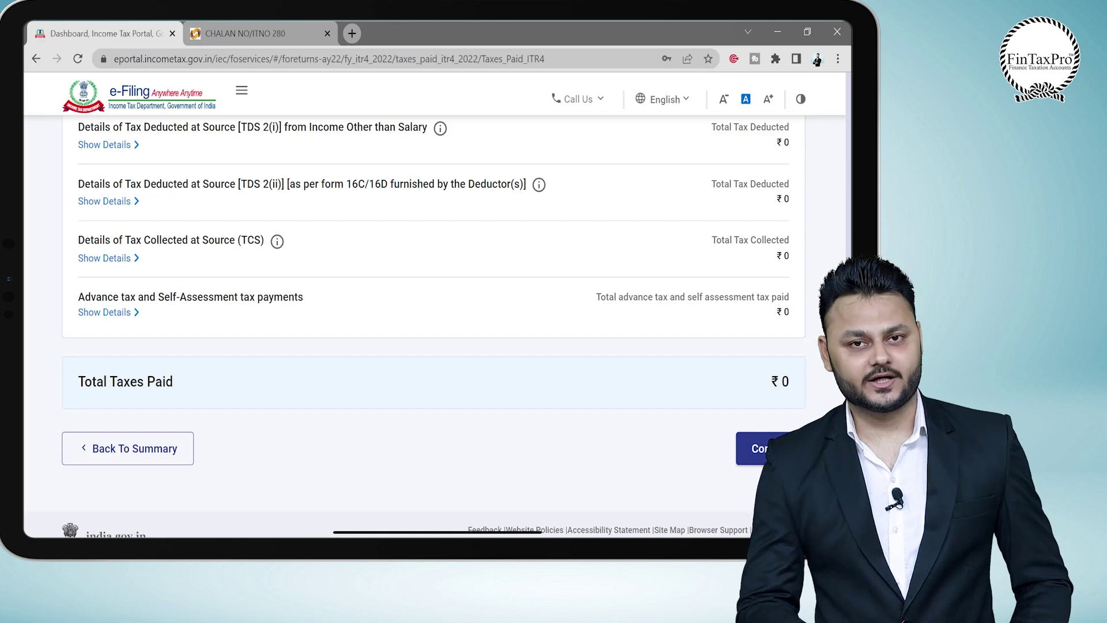
left_click(762, 449)
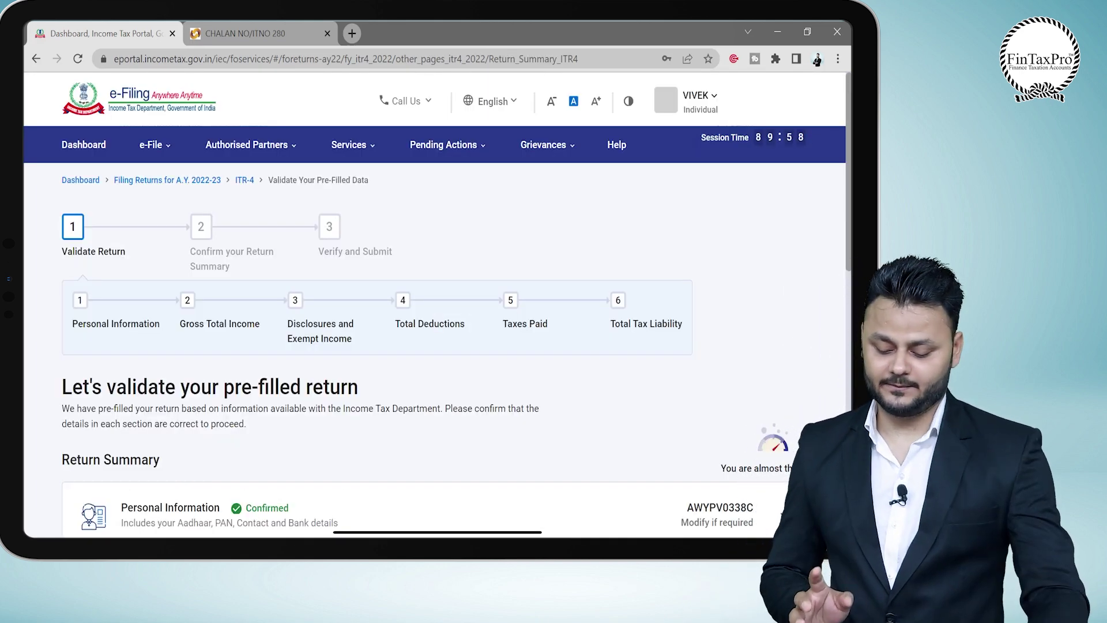
scroll(432, 317, "down", 10)
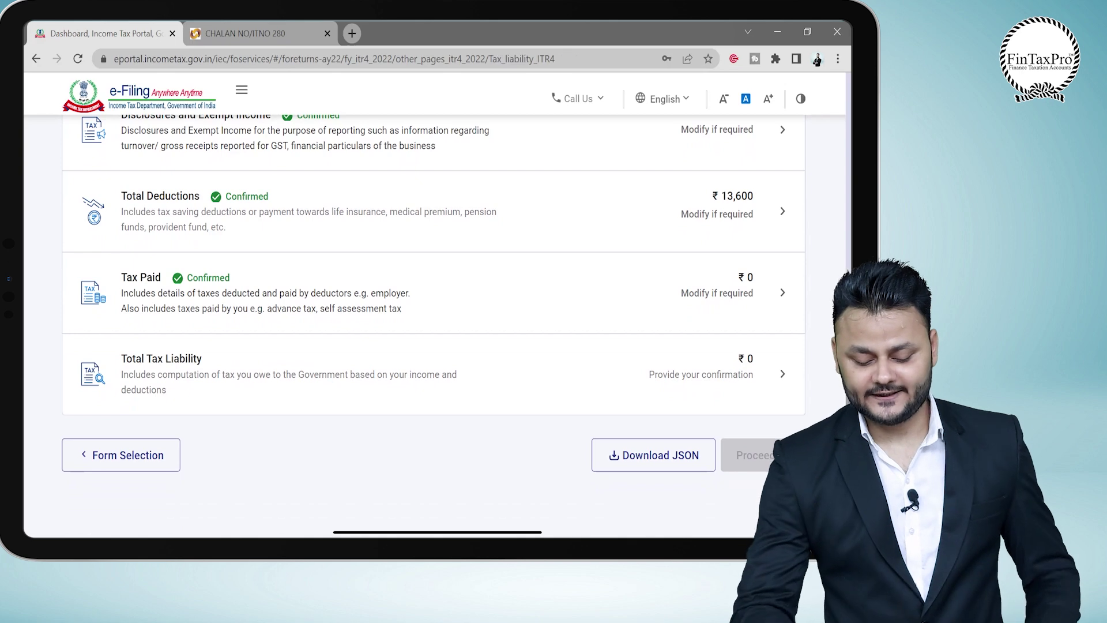
left_click(782, 374)
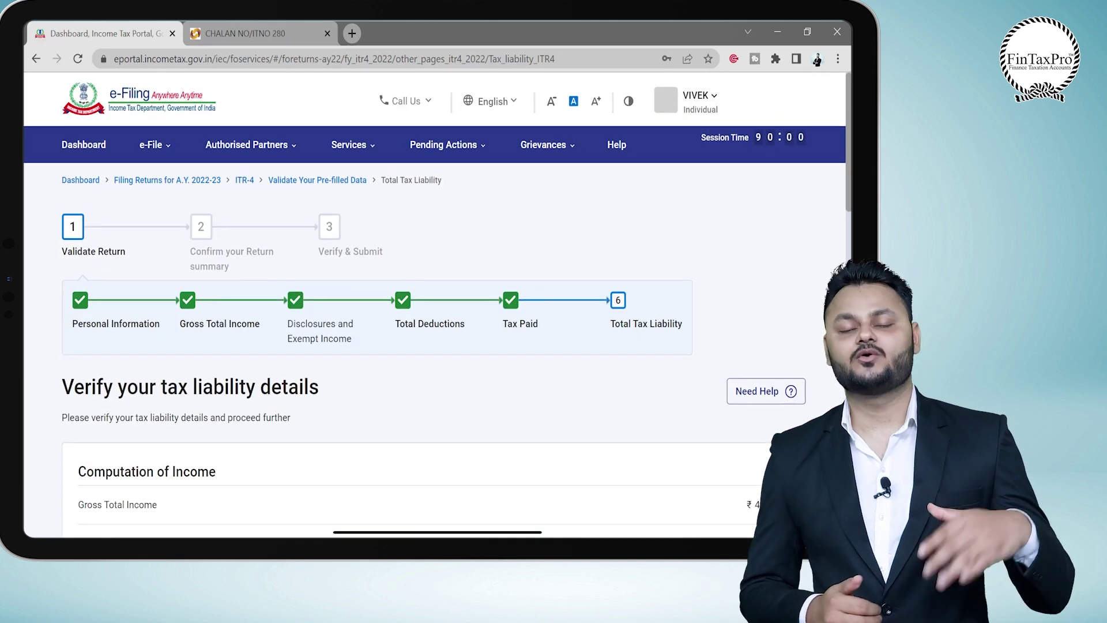
Review the computation of income and tax, including the 87A rebate and interest items, and confirm the Total Tax Liability section.
scroll(432, 317, "down", 3)
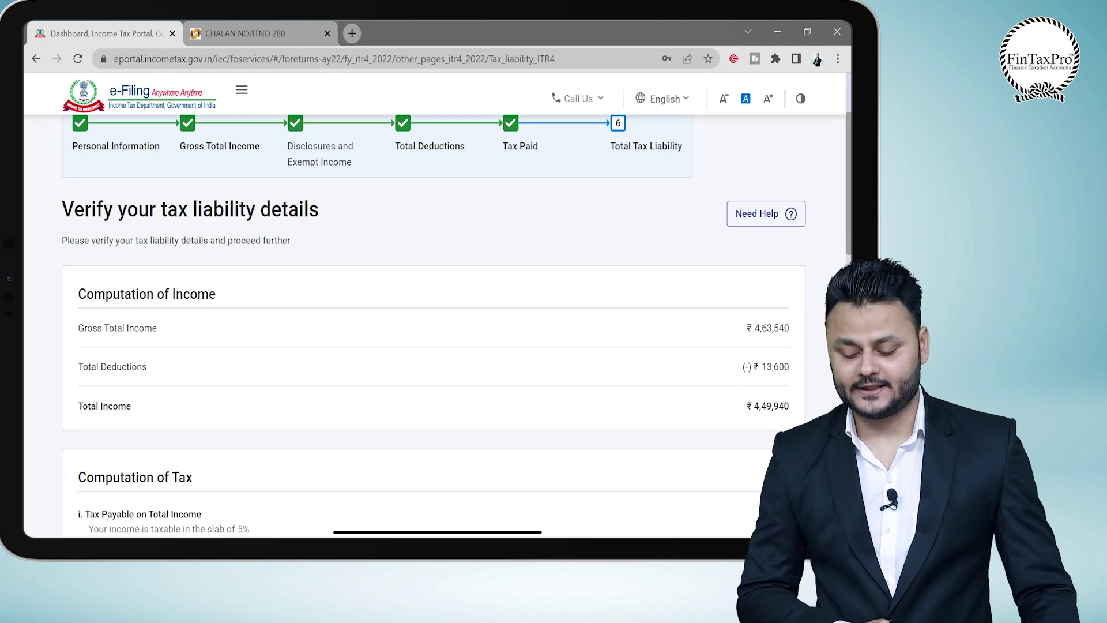
scroll(433, 323, "down", 6)
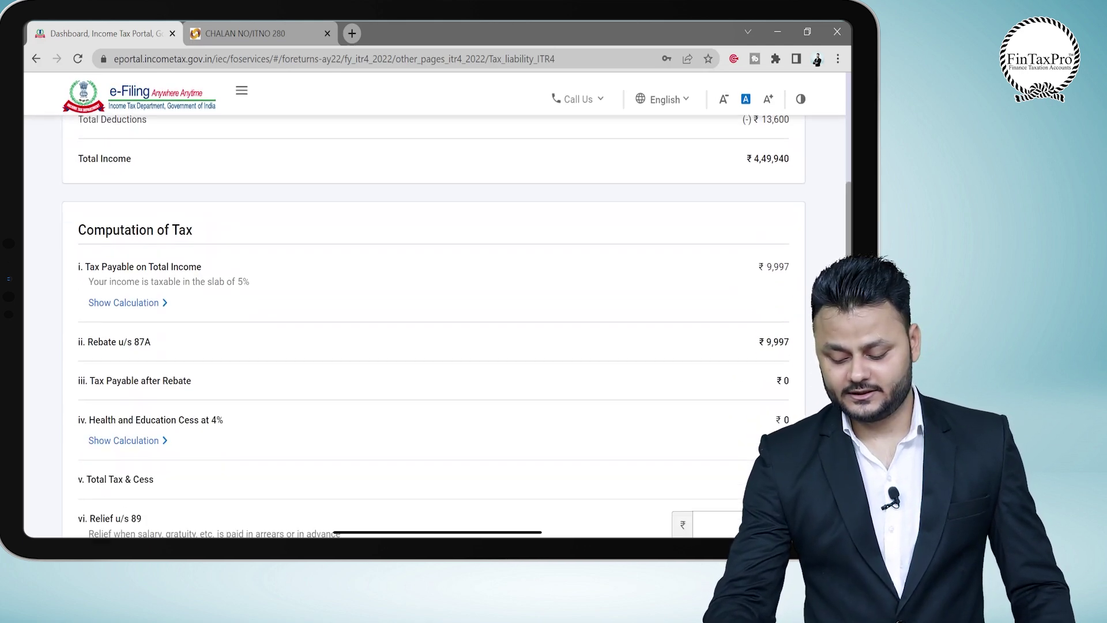
scroll(433, 323, "down", 8)
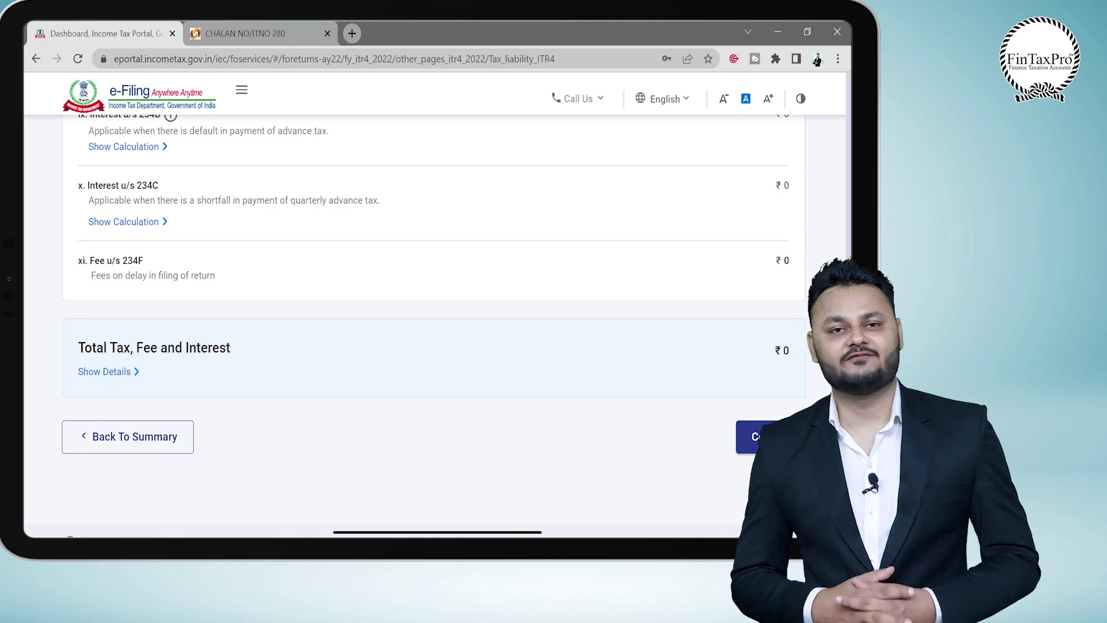
scroll(432, 323, "up", 10)
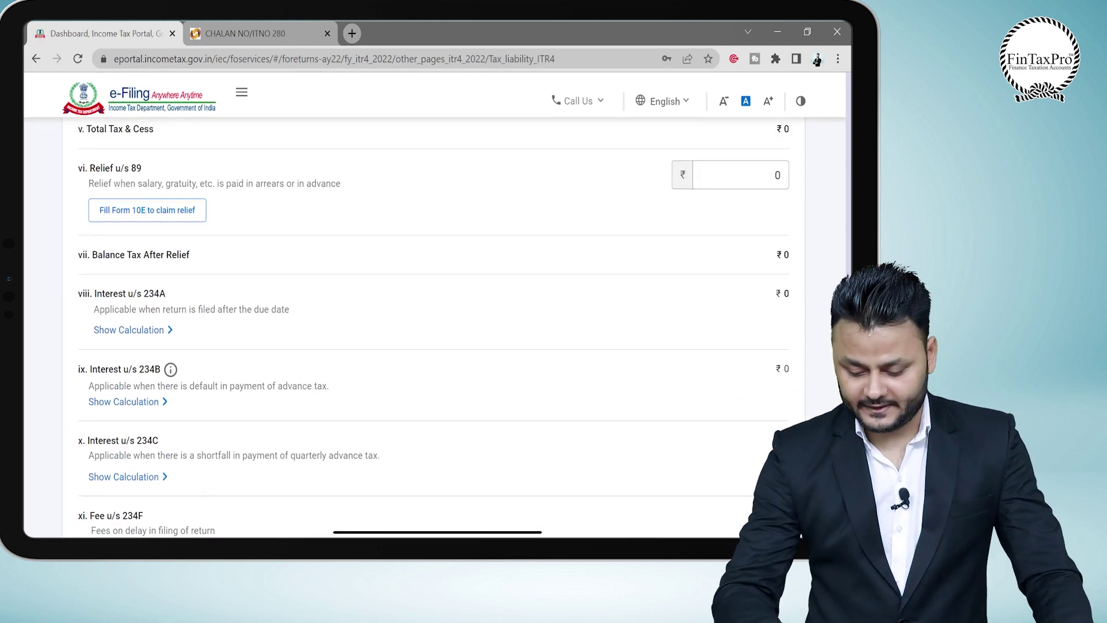
scroll(432, 323, "up", 1)
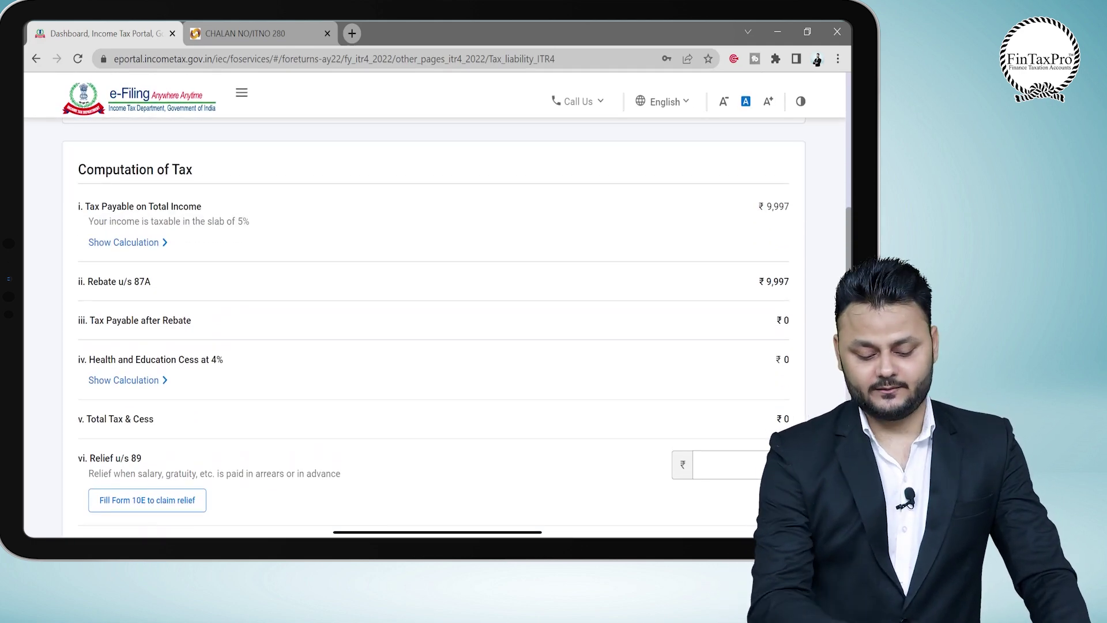
scroll(432, 323, "up", 1)
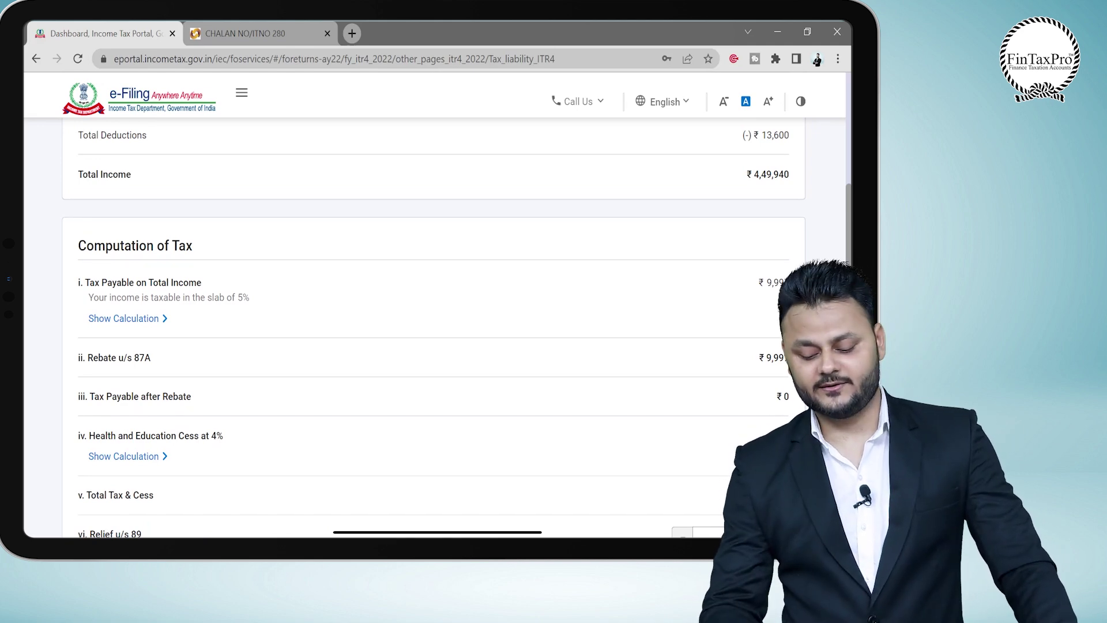
scroll(432, 323, "down", 10)
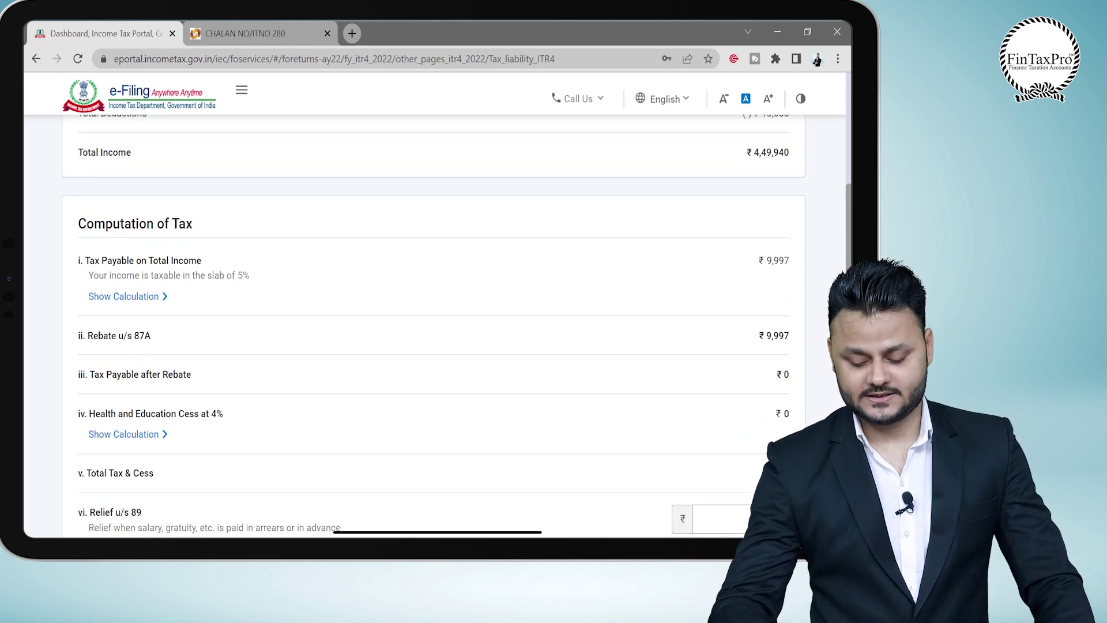
left_click(770, 367)
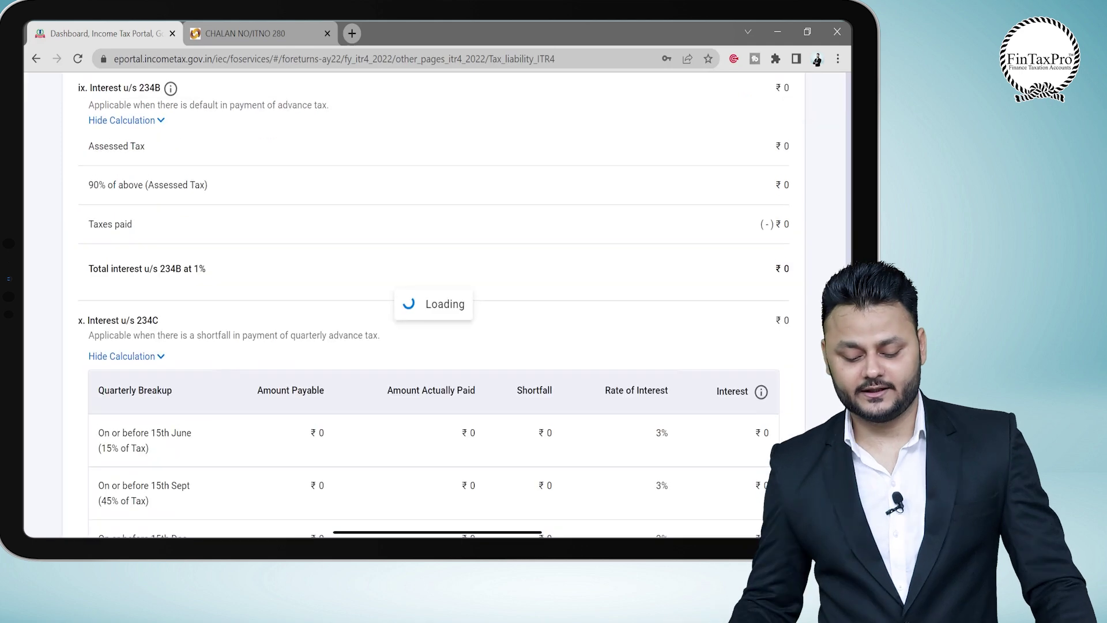
Proceed from the confirmed return summary to the tax summary, check the amount payable, and continue to the return preview page.
scroll(432, 323, "down", 10)
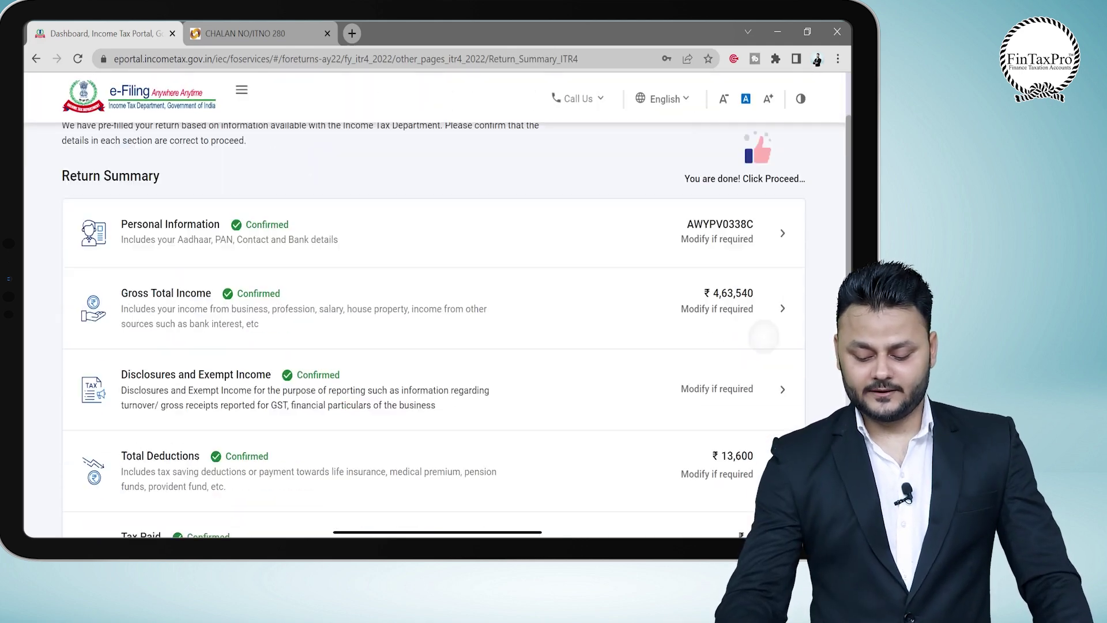
left_click(762, 368)
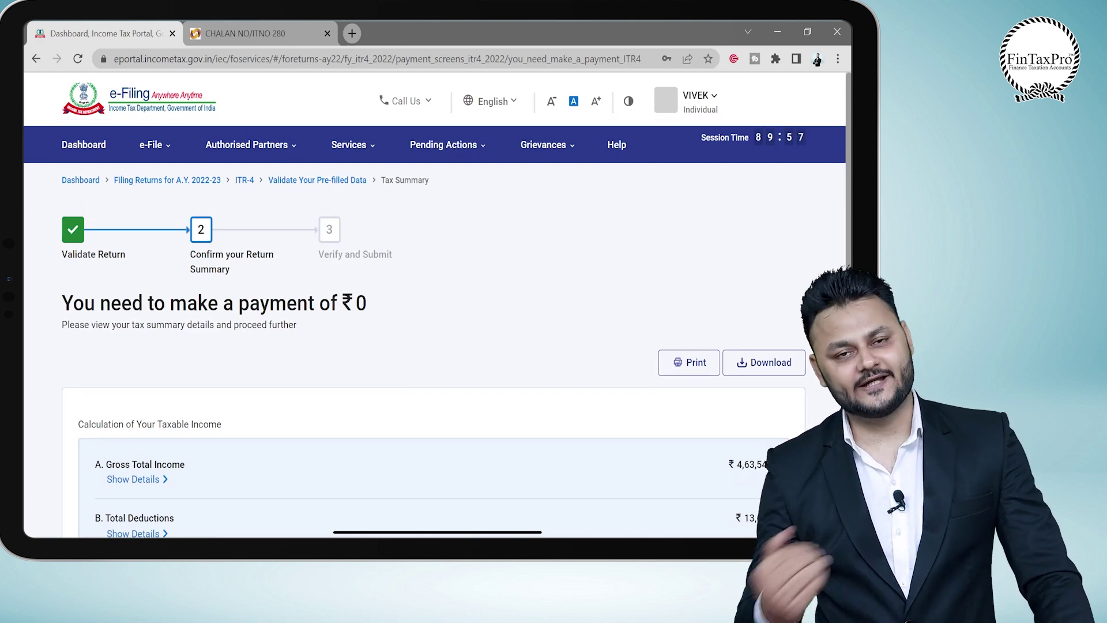
scroll(432, 317, "down", 10)
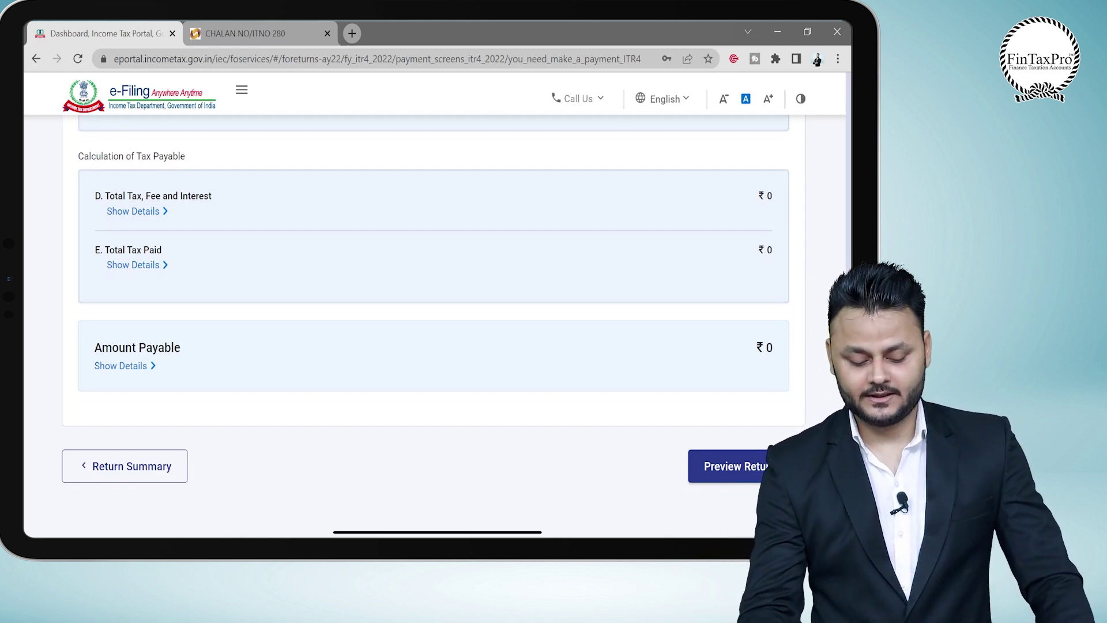
scroll(432, 317, "down", 1)
key("ctrl+Tab")
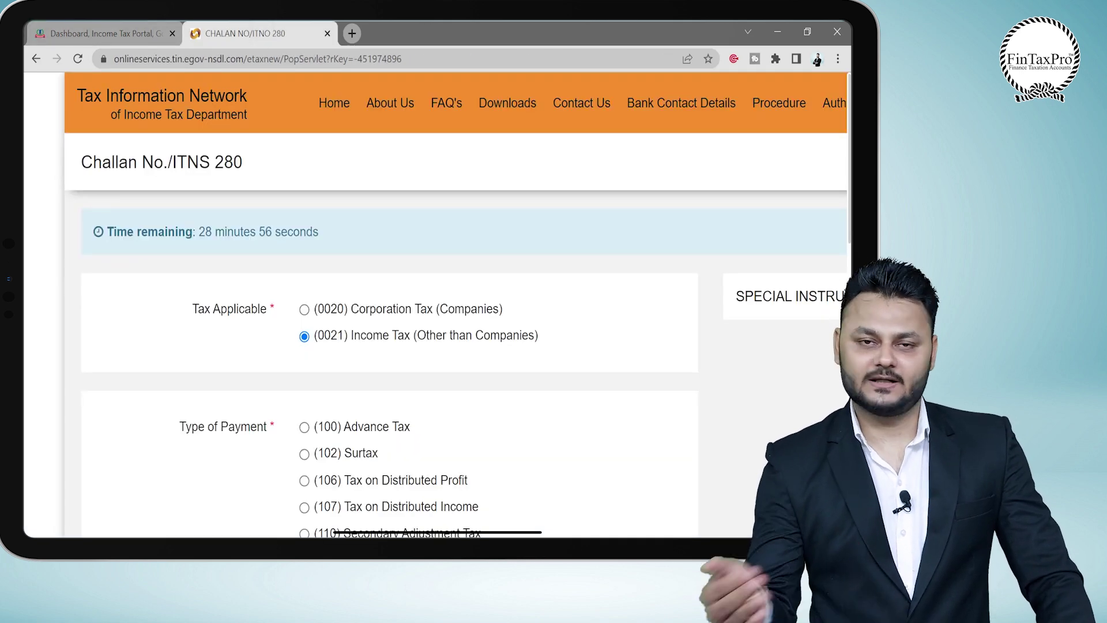
key("ctrl+shift+Tab")
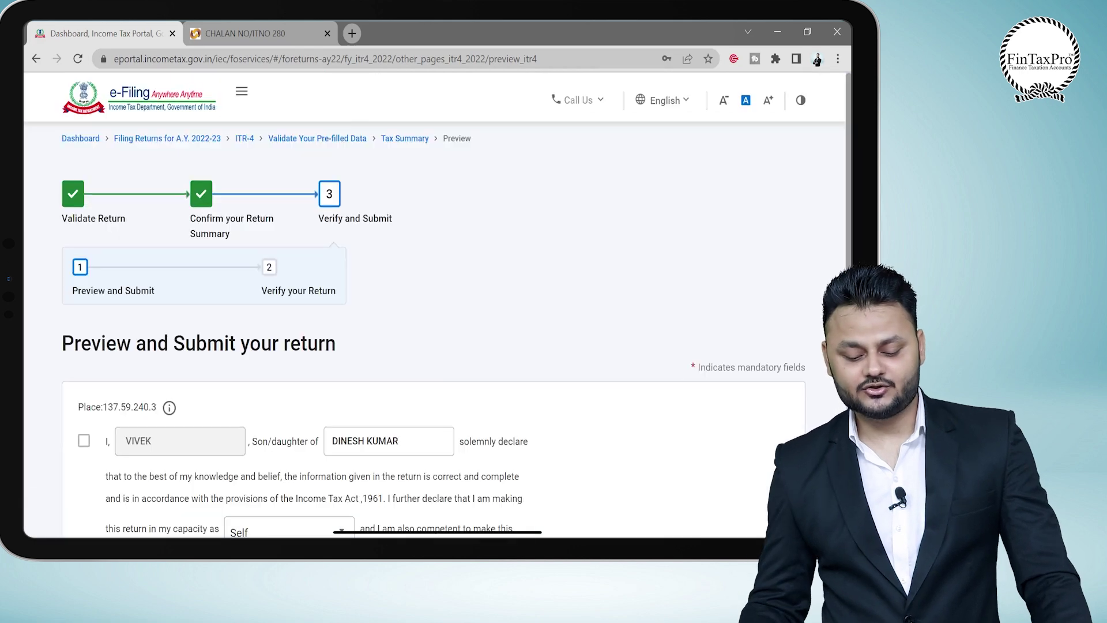
Accept the declaration made in the capacity of Self and open the full preview of the return.
scroll(438, 346, "down", 2)
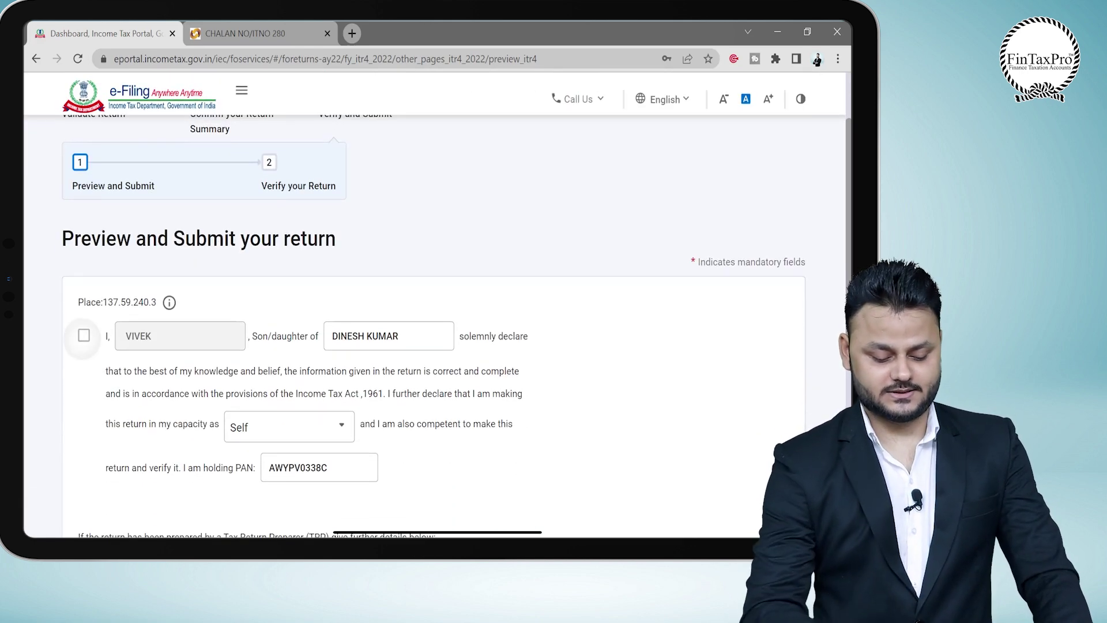
left_click(85, 331)
scroll(438, 346, "down", 5)
left_click(734, 447)
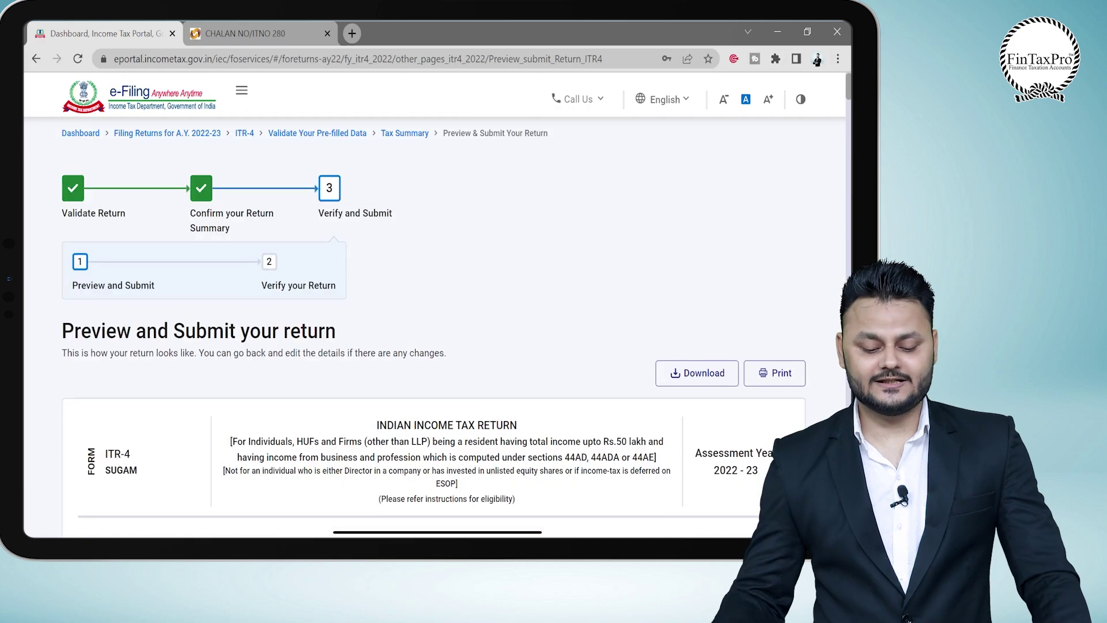
Review the ITR-4 preview from the general information to the verification section, and submit the return for validation.
scroll(418, 309, "down", 3)
scroll(433, 323, "down", 10)
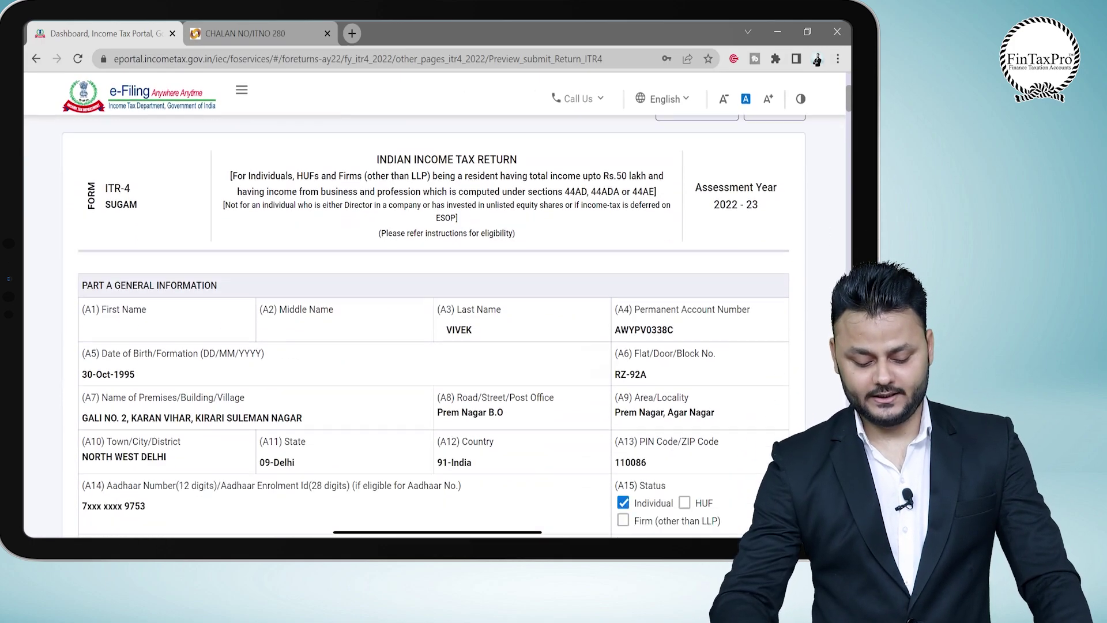
scroll(433, 326, "down", 20)
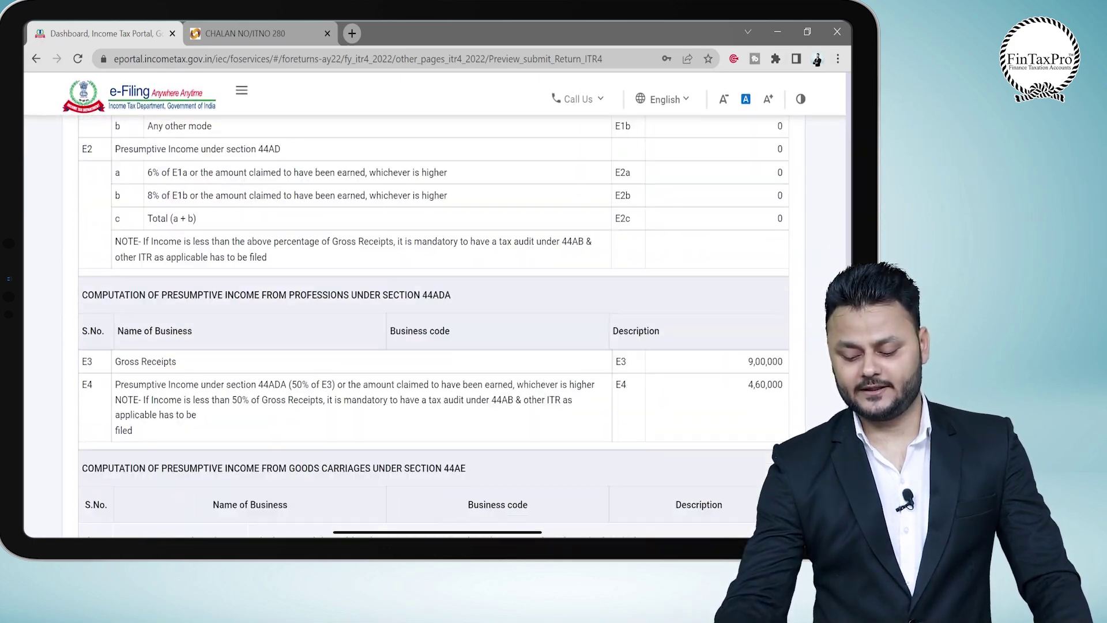
scroll(432, 326, "down", 20)
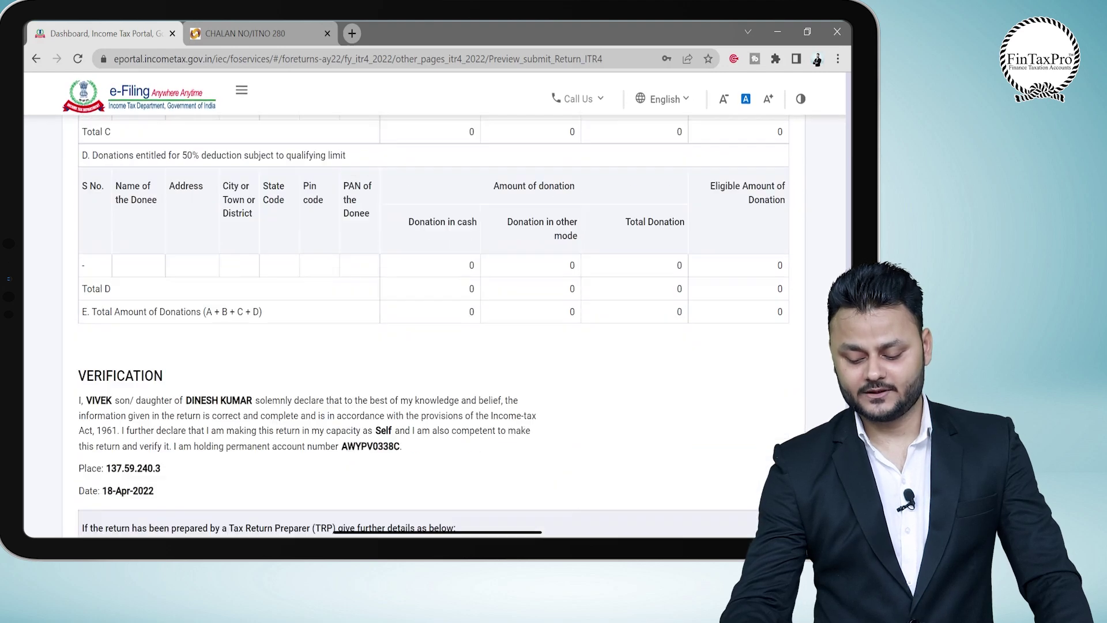
left_click(738, 379)
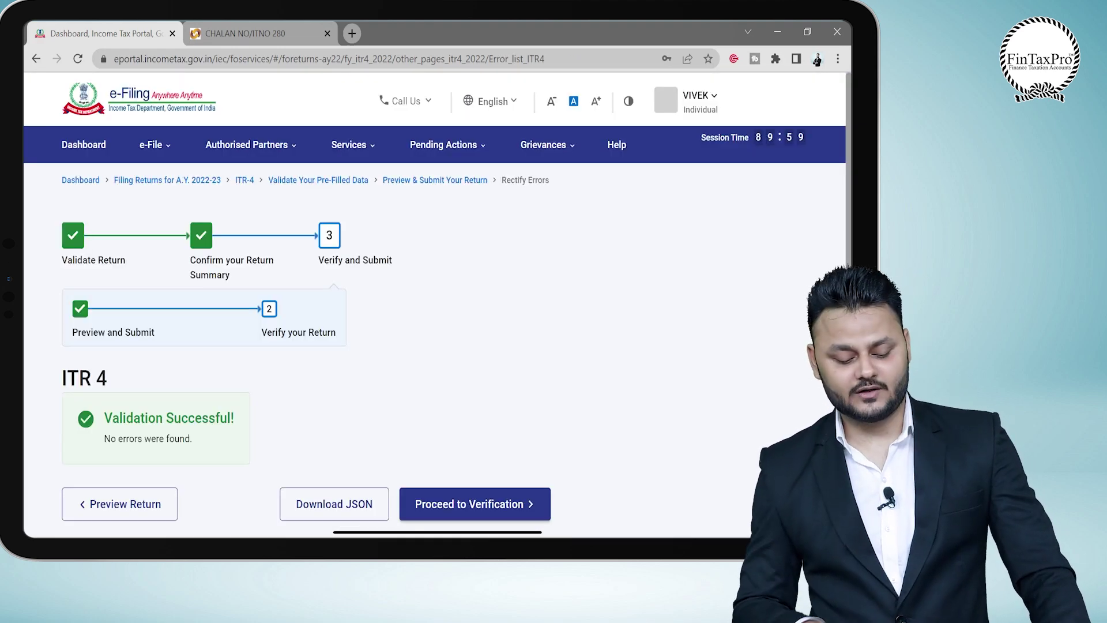
scroll(432, 326, "down", 1)
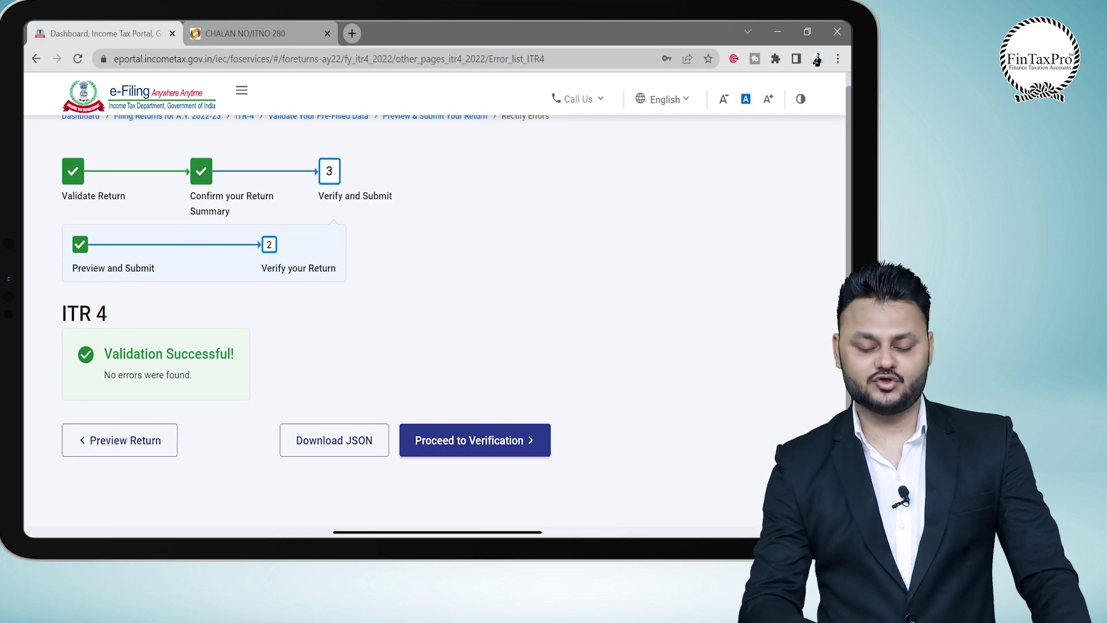